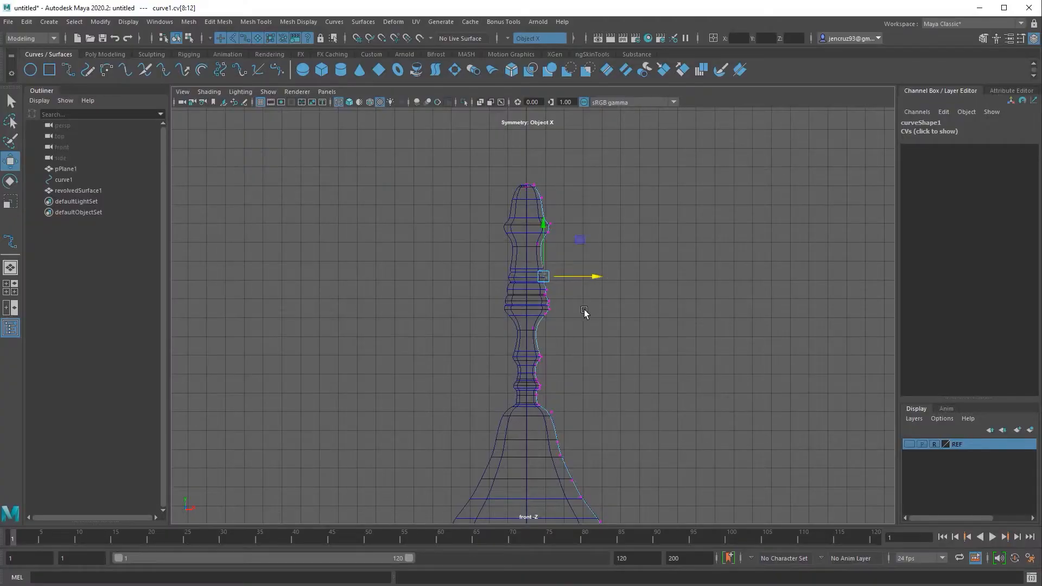
Step: Reposition the profile curve's CVs around the ringed ridges in the middle of the bell's handle
scroll(587, 311, "up", 3)
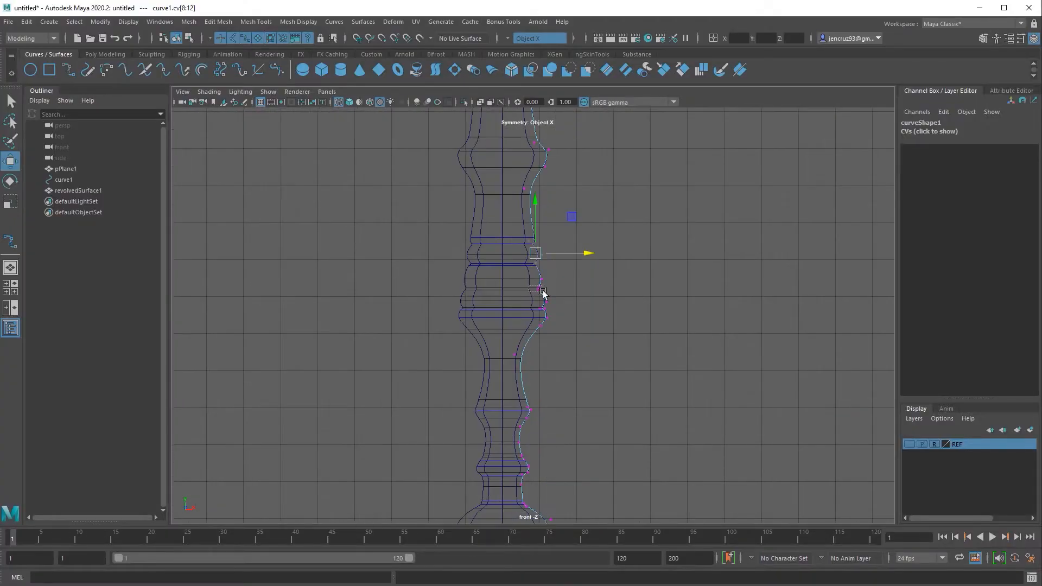
left_click(541, 245)
left_click_drag(541, 245, 540, 233)
middle_click_drag(599, 391, 601, 351, "alt")
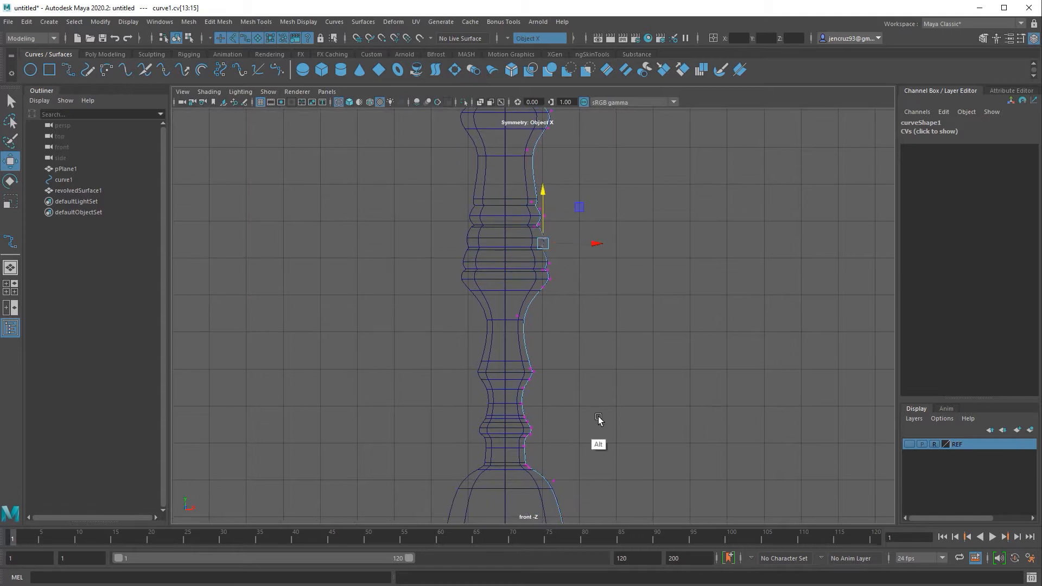
middle_click_drag(598, 421, 598, 410, "alt")
left_click(517, 304)
left_click_drag(516, 249, 517, 274)
left_click_drag(582, 293, 518, 135)
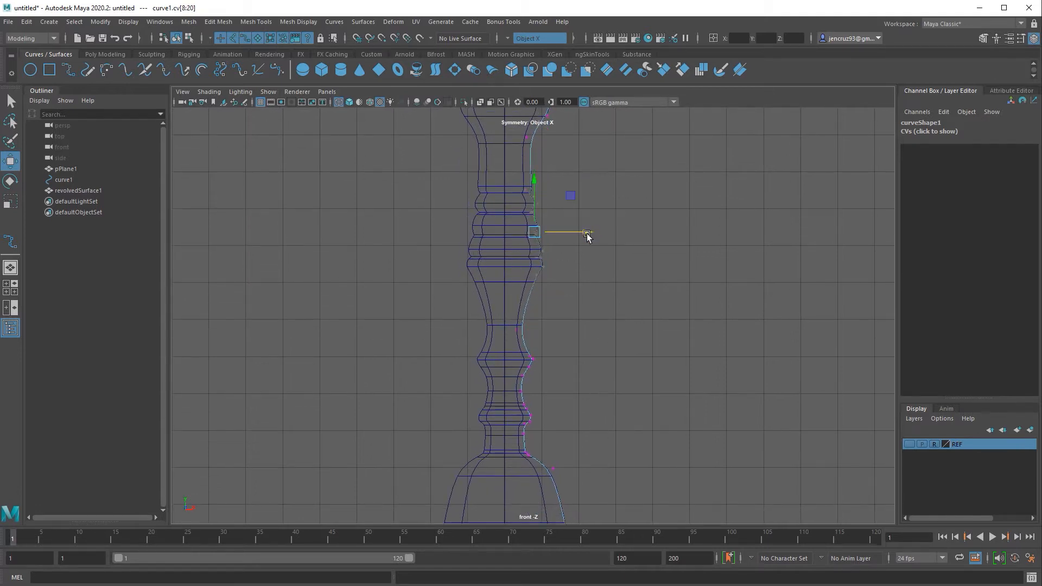
Step: Adjust the profile curve's CVs at the lower handle collar just above the bell body
middle_click_drag(571, 357, 569, 321, "alt")
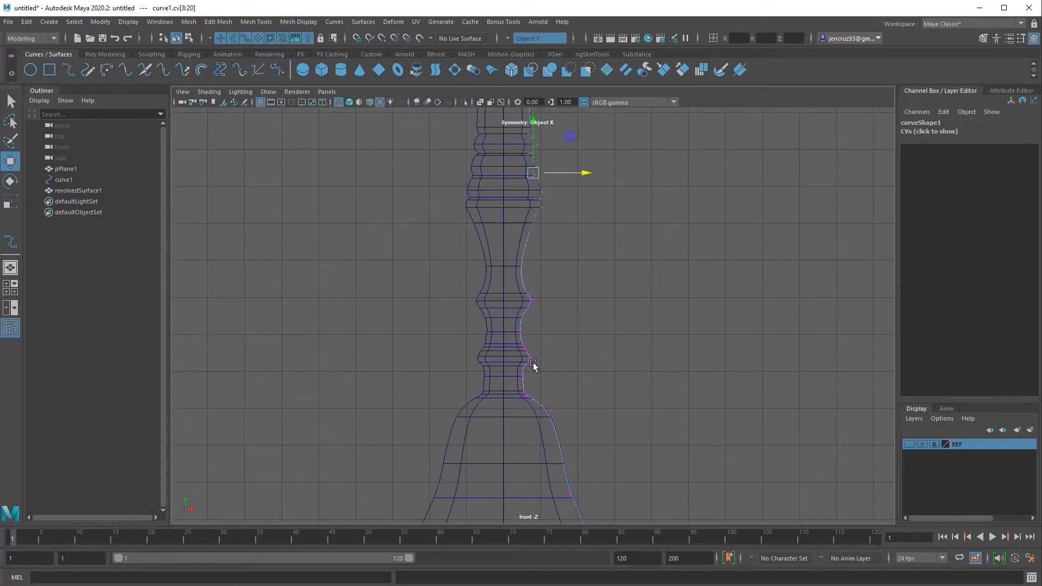
key("r")
left_click_drag(531, 366, 522, 359)
key("w")
left_click_drag(576, 419, 544, 401)
middle_click_drag(567, 408, 566, 344, "alt")
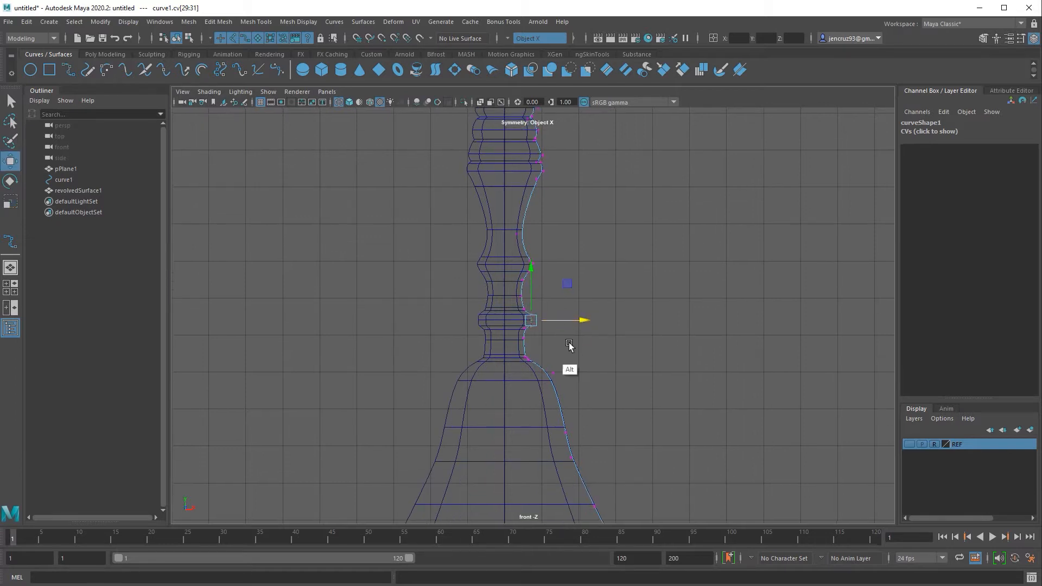
scroll(587, 315, "down", 2)
left_click_drag(602, 279, 614, 279)
Step: Move the profile curve's shoulder CVs and the flared rim CVs outward to widen the bell body
middle_click_drag(615, 324, 612, 291, "alt")
mouse_move(564, 293)
left_mouse_down()
mouse_move(614, 343)
mouse_move(648, 318)
left_mouse_up()
left_click_drag(565, 234, 646, 337)
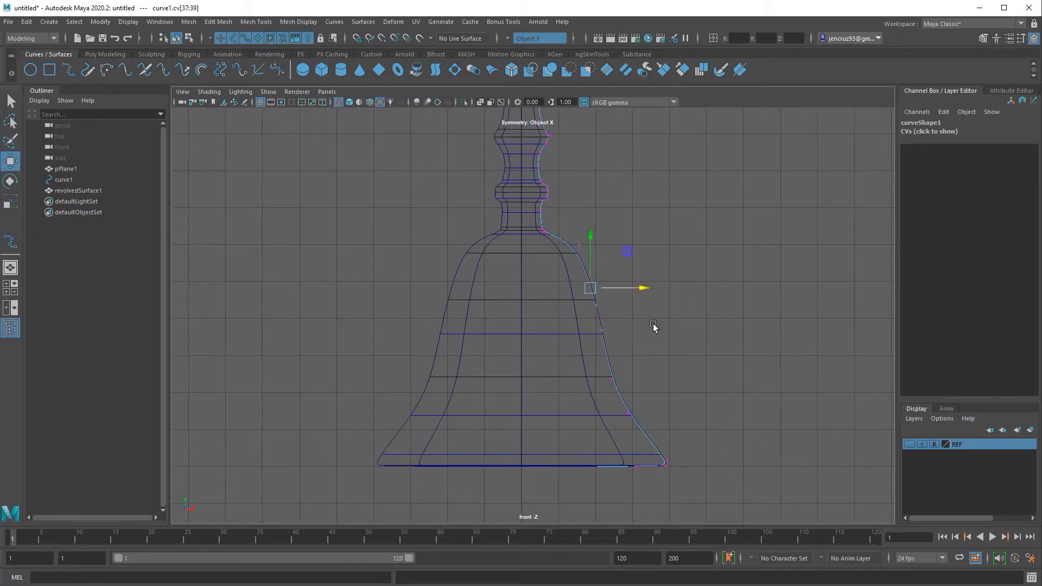
left_click_drag(635, 289, 645, 288)
left_click_drag(603, 373, 685, 468)
left_click_drag(695, 422, 707, 423)
left_click(726, 368)
Step: Adjust the curve's CVs at the tip of the handle and inspect the bell shaded in the perspective view
scroll(652, 304, "down", 4)
middle_click_drag(640, 288, 634, 426, "alt")
left_click_drag(518, 133, 524, 150)
left_click(557, 164)
key("space")
key("space")
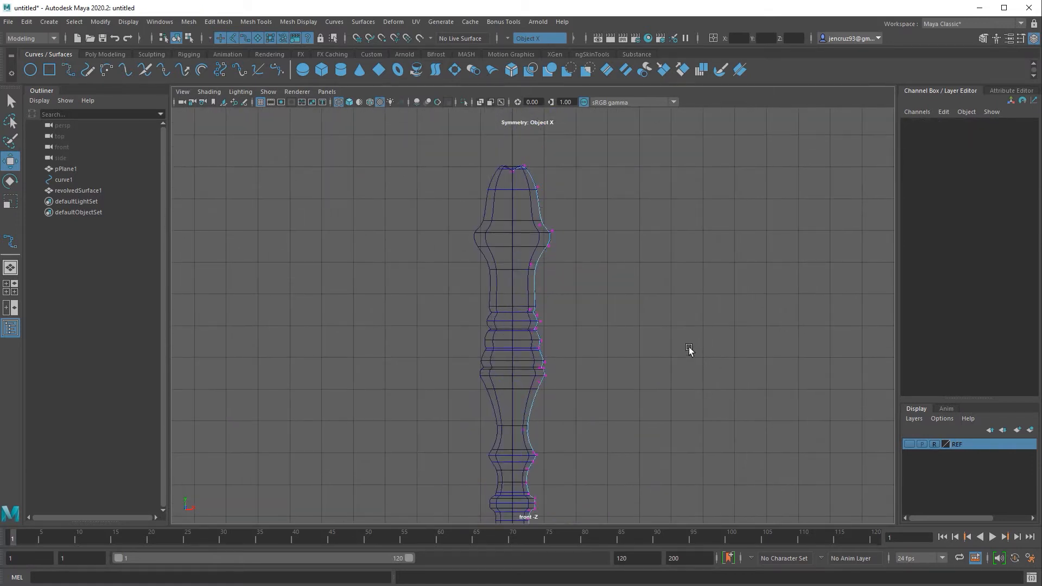
key("space")
key("space")
mouse_move(553, 188)
left_mouse_down("alt")
mouse_move(575, 283)
mouse_move(521, 255)
left_mouse_up("alt")
key("5")
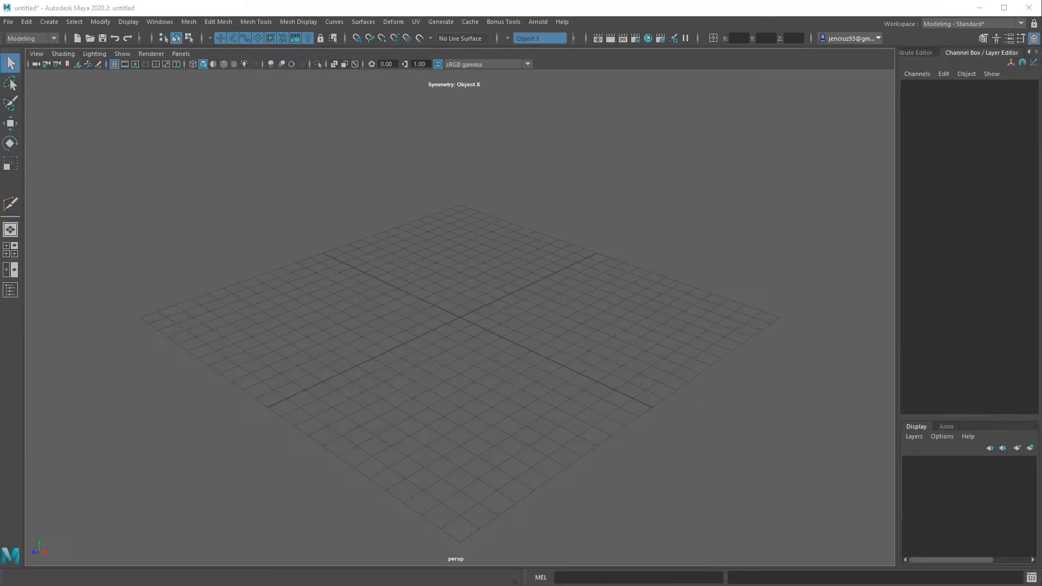
Step: Open the REF folder inside D:\jcTools\MayaExamples\bell in File Explorer
key("super+e")
left_click(489, 338)
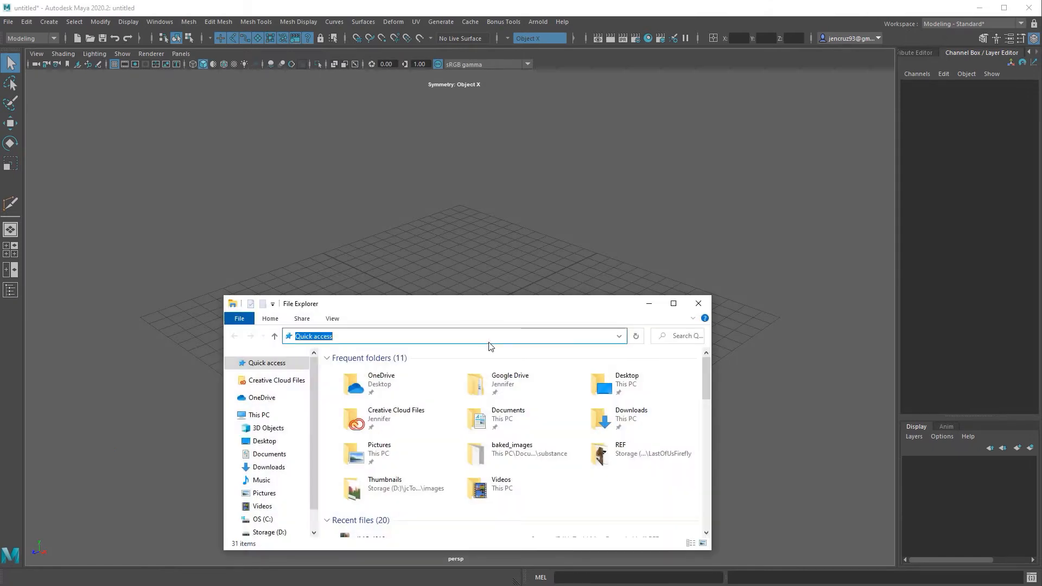
key("Return")
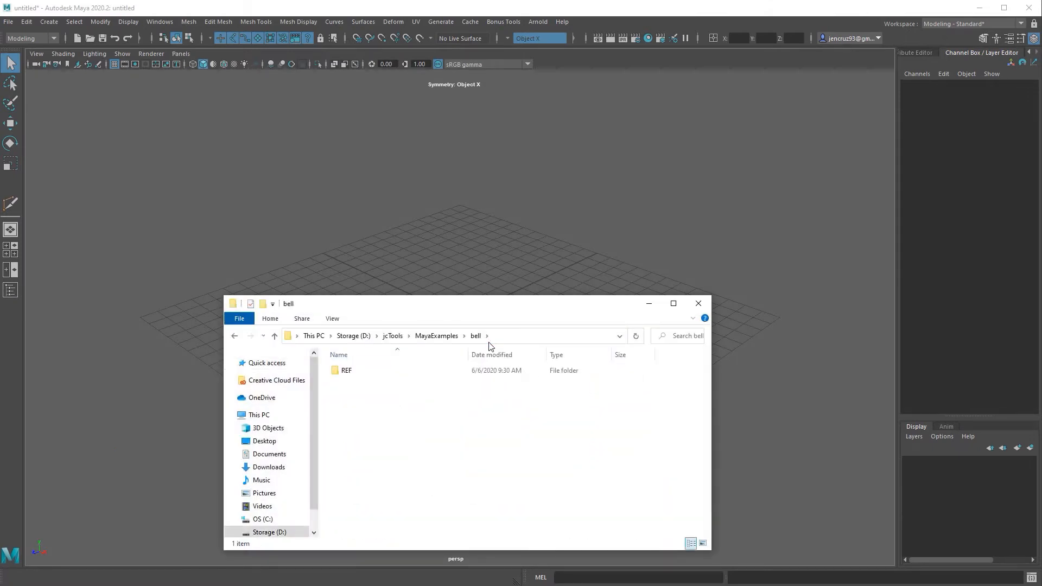
double_click(509, 375)
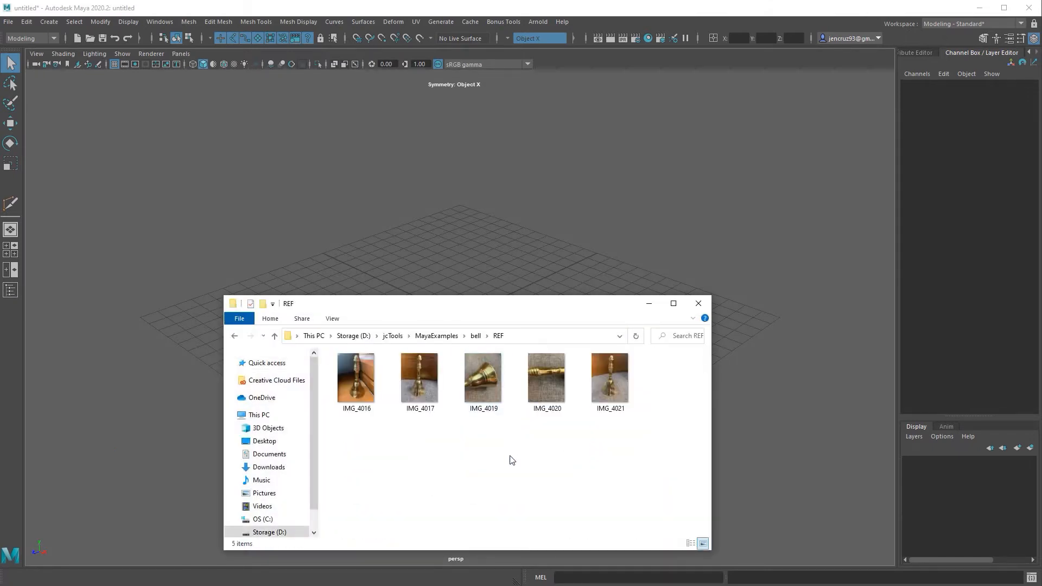
Step: Examine the bell reference photos IMG_4016 to IMG_4021, including close-ups of the handle collar and bell body
double_click(377, 397)
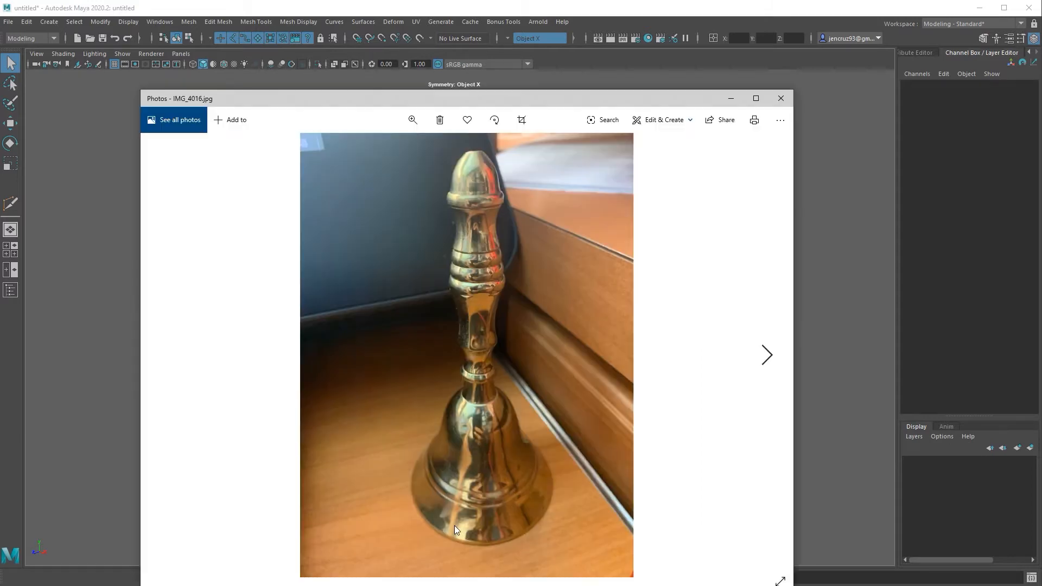
key("Right")
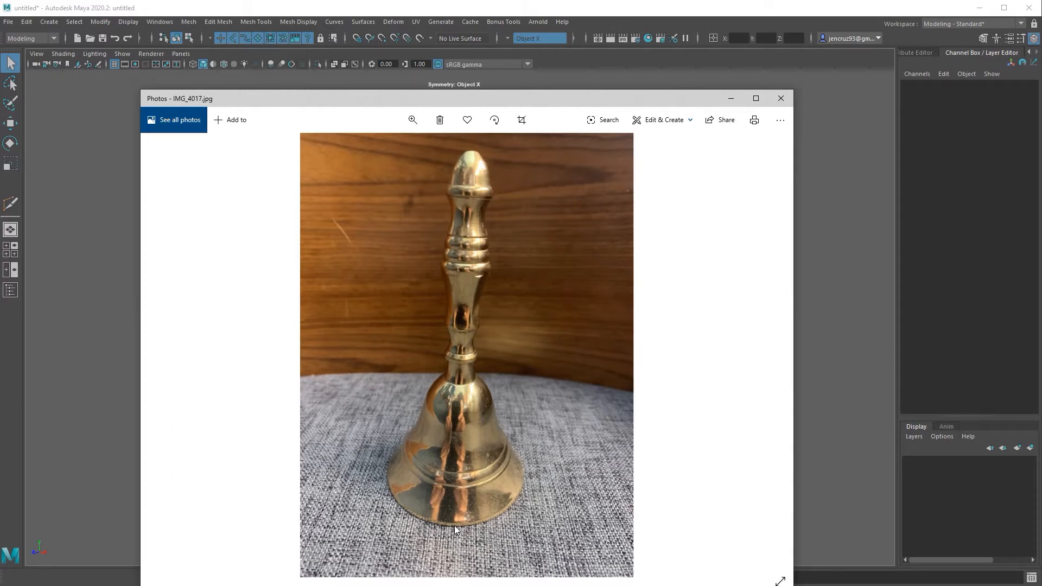
key("Right")
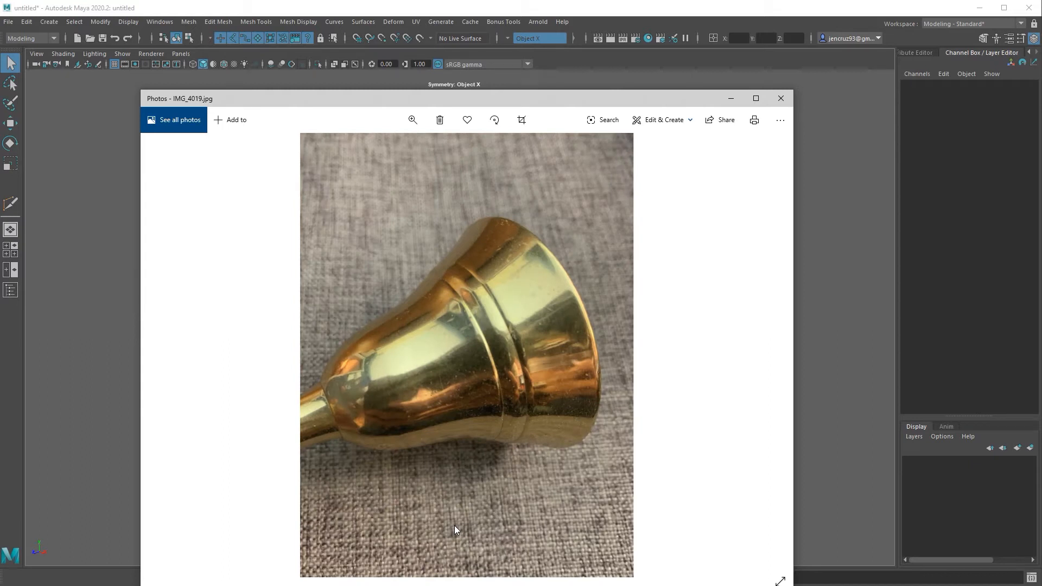
key("Right")
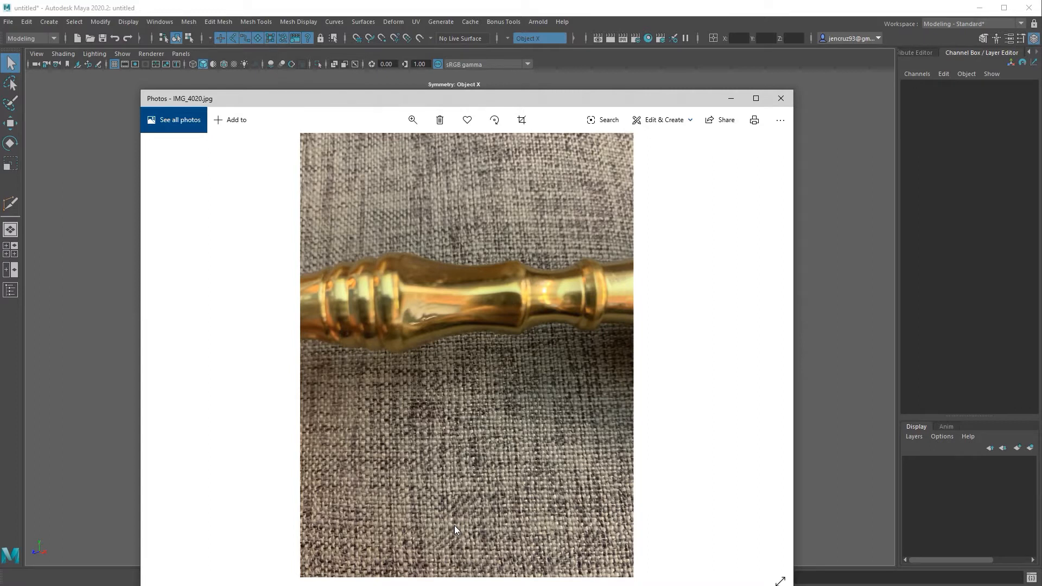
key("Right")
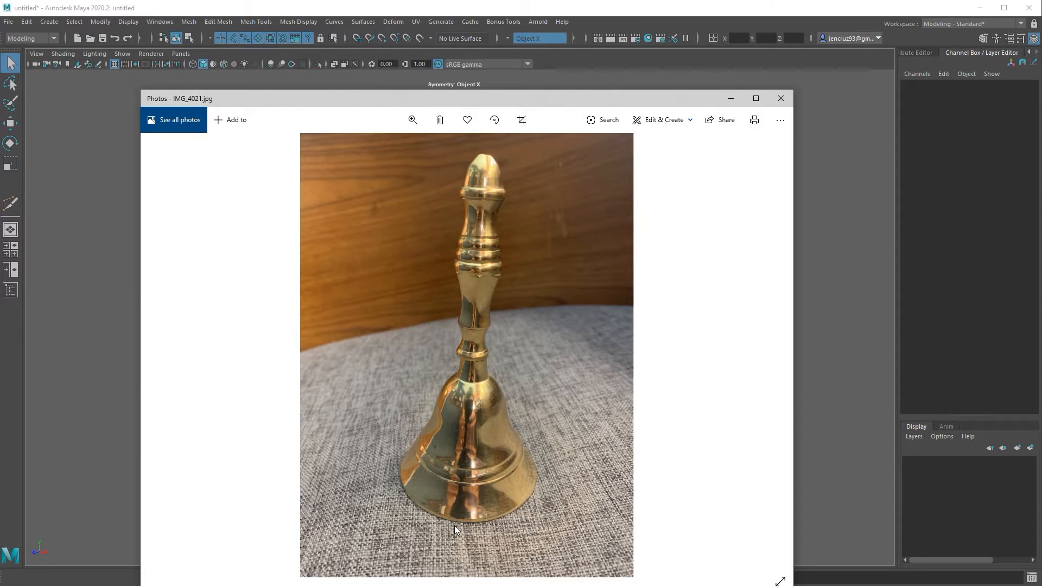
scroll(454, 525, "up", 7)
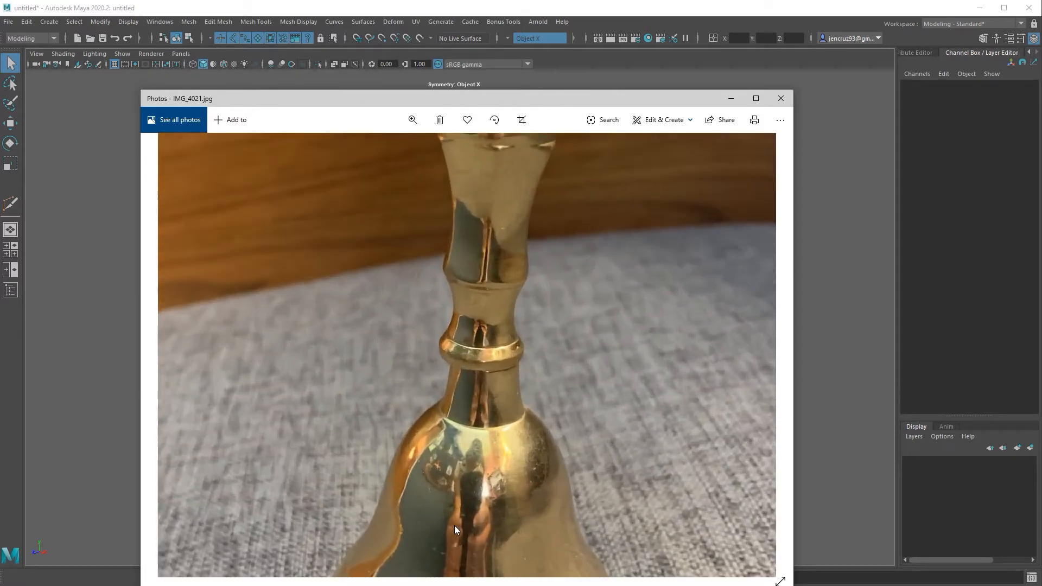
scroll(455, 526, "up", 3)
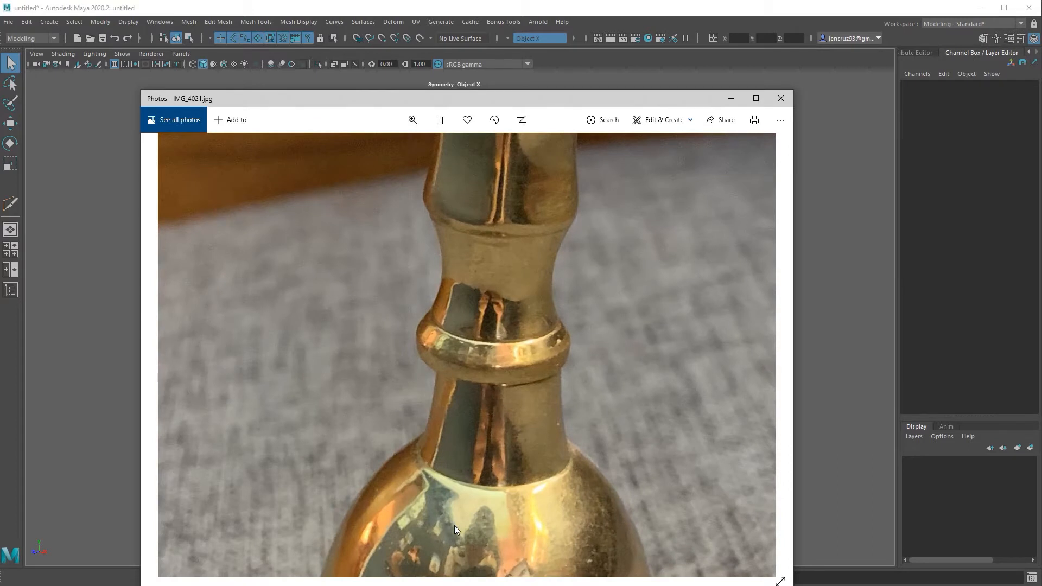
scroll(455, 526, "up", 4)
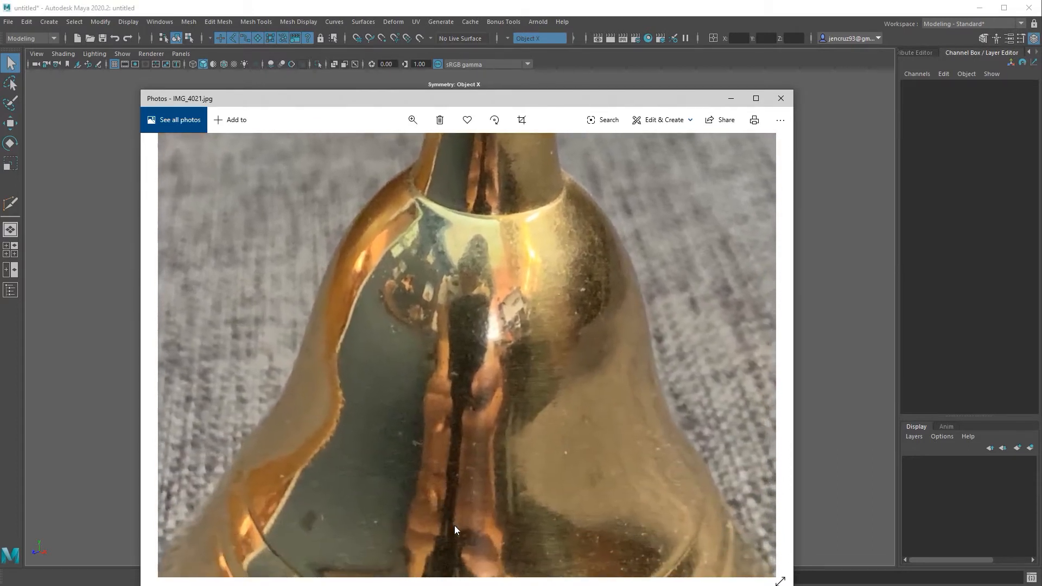
scroll(454, 525, "up", 3)
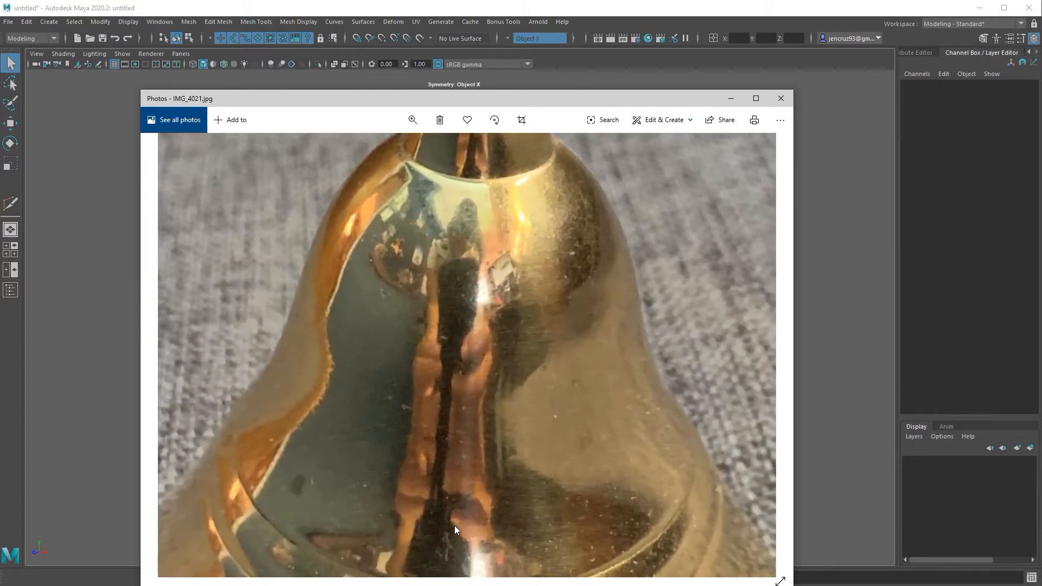
scroll(455, 526, "down", 4)
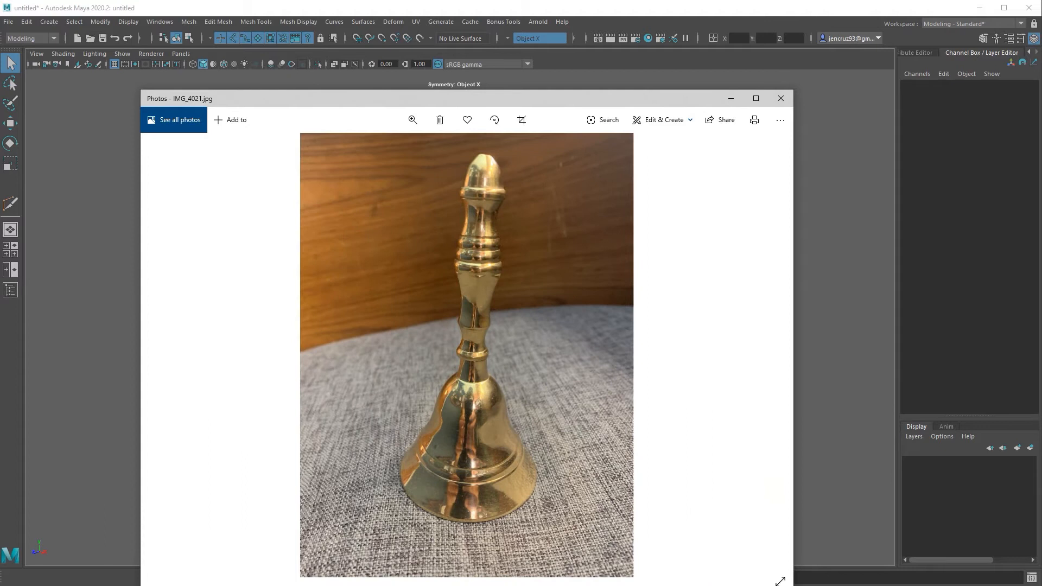
Step: Switch back to Maya, set the project to D:\jcTools\MayaExamples\bell and create a default workspace there
key("alt+Tab")
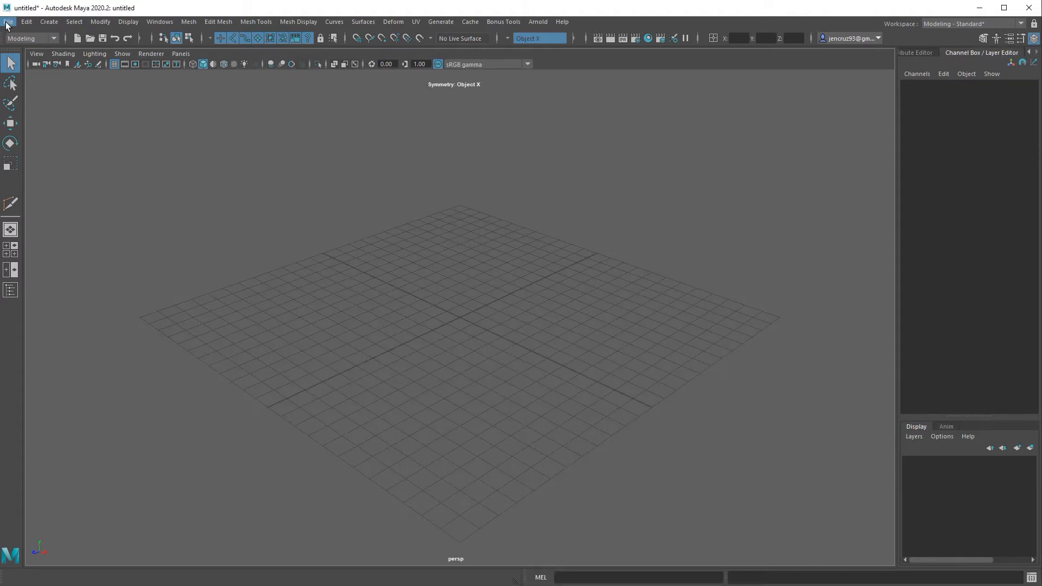
left_click(8, 22)
left_click(110, 305)
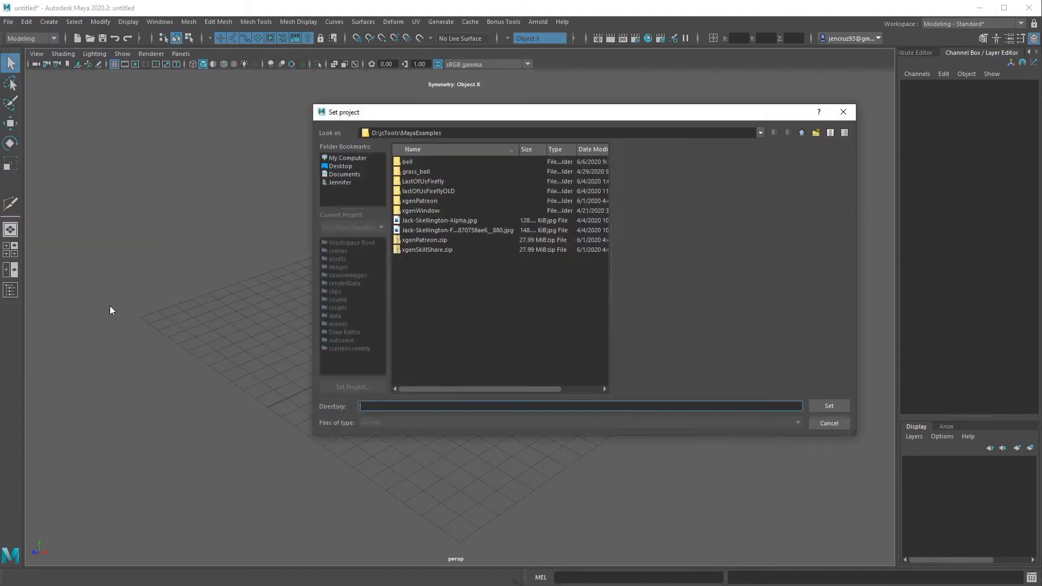
double_click(495, 163)
left_click(393, 406)
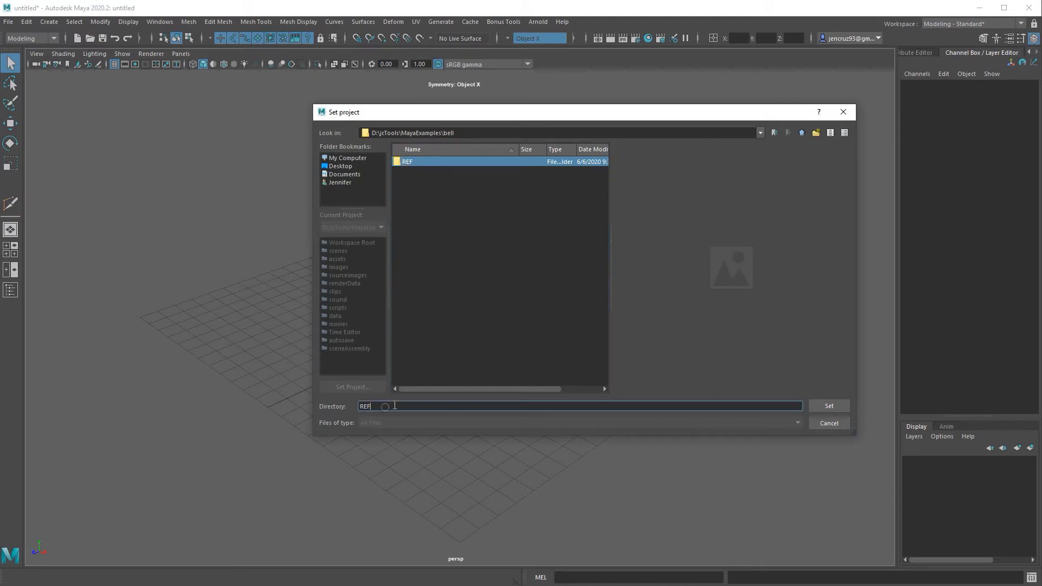
key("BackSpace")
key("BackSpace")
key("BackSpace")
left_click(497, 360)
left_click(841, 452)
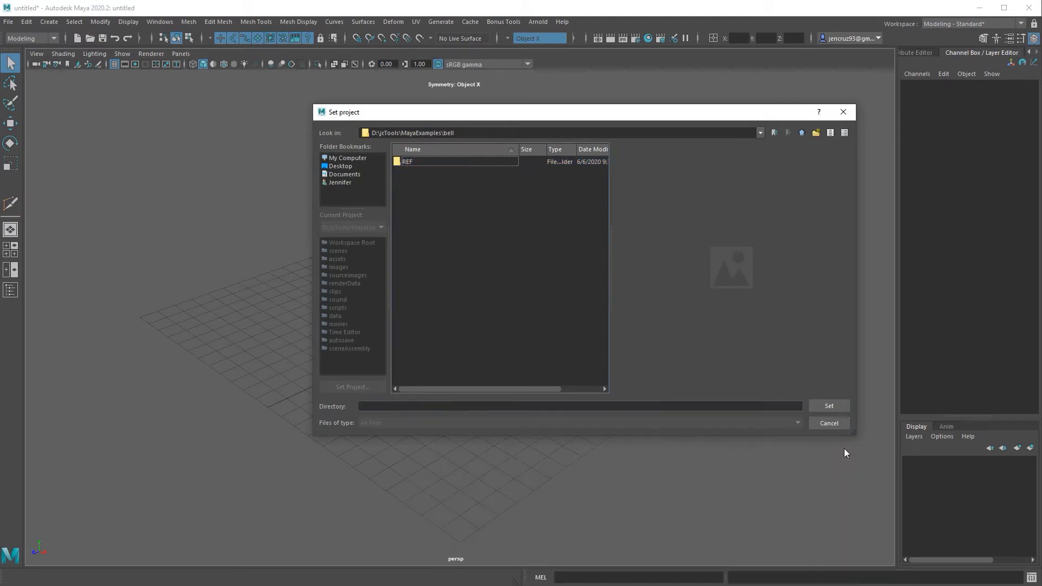
left_click(835, 405)
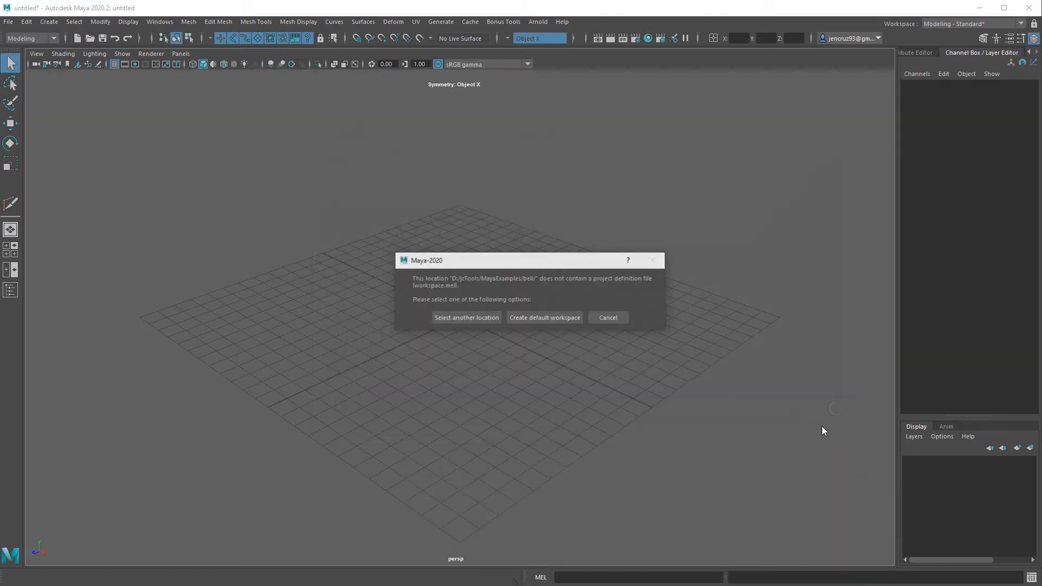
left_click(535, 322)
Step: Accept the default folder locations for the bell project and check the project folders in File Explorer
left_click(8, 22)
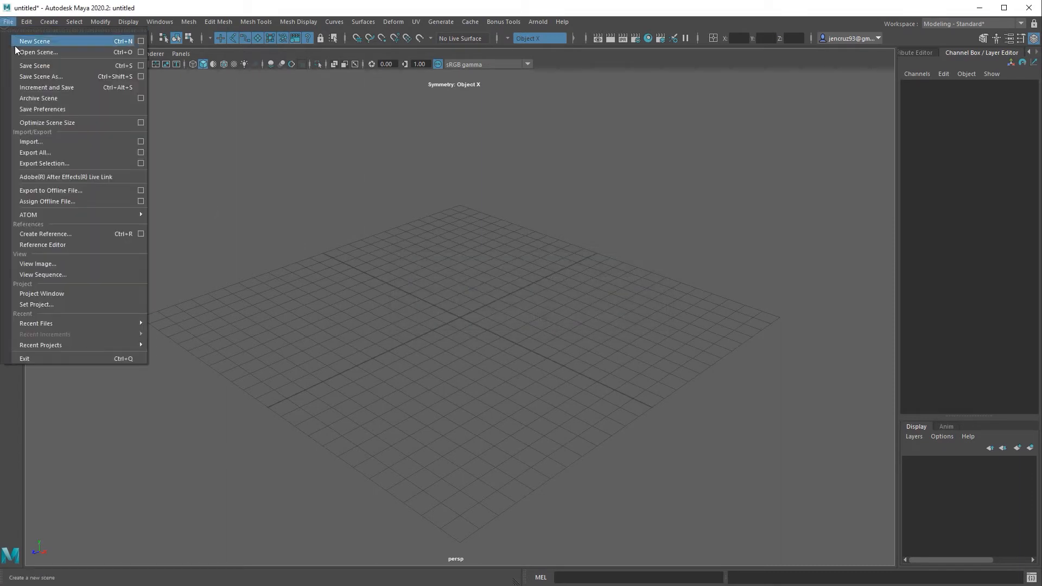
left_click(83, 292)
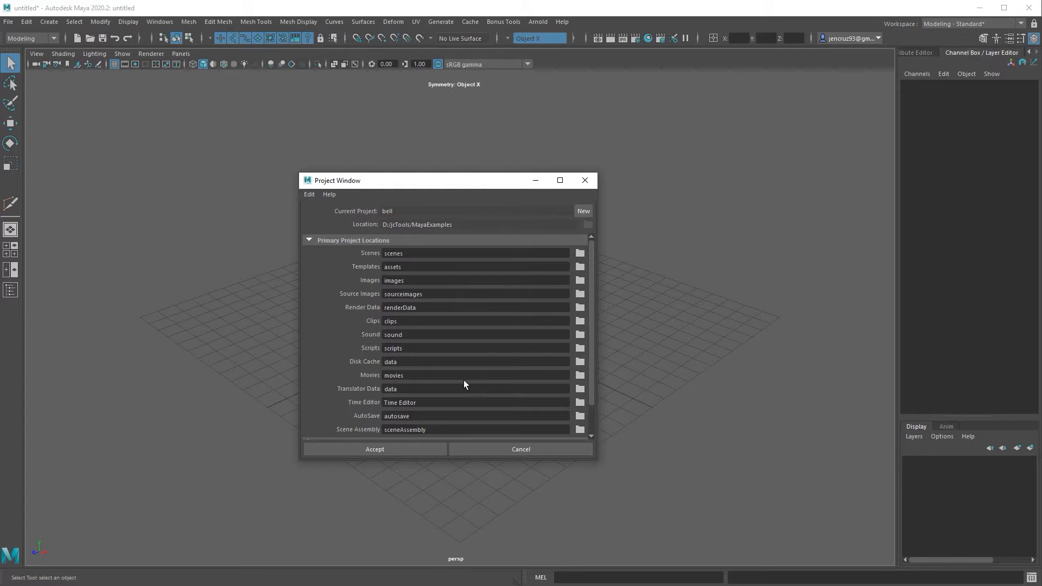
left_click(421, 451)
key("alt+Tab")
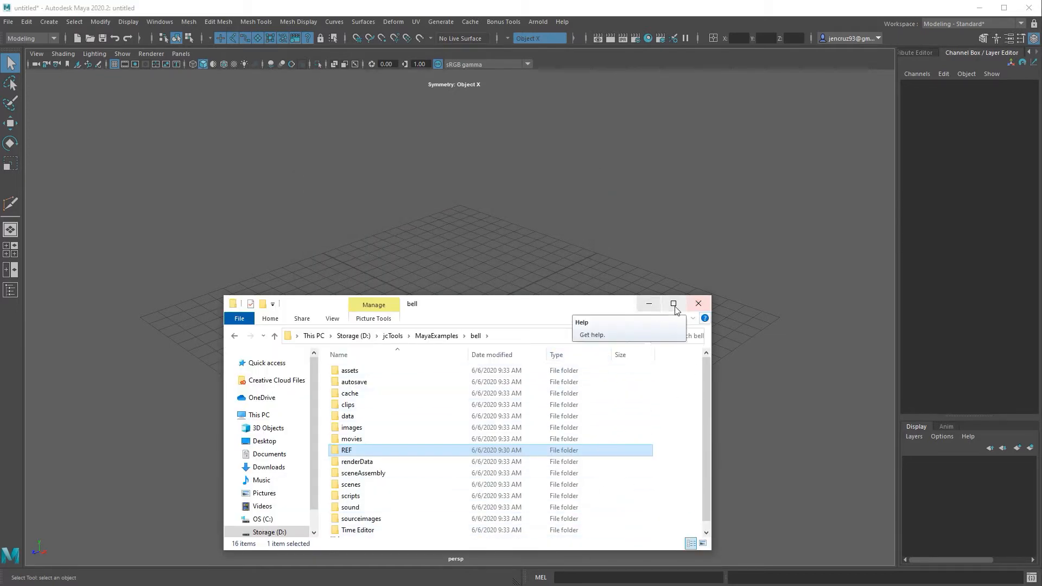
left_click(699, 304)
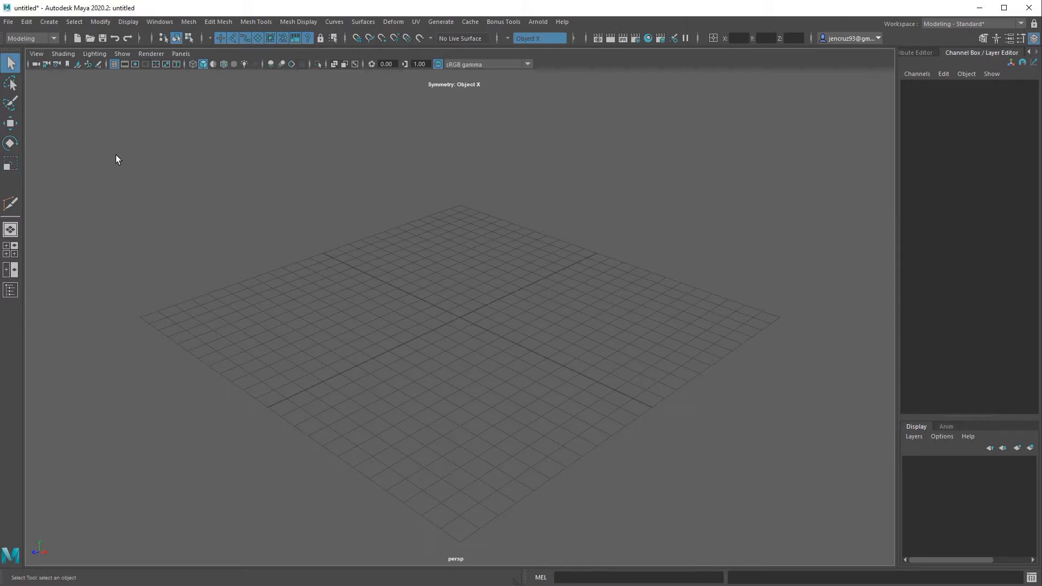
Step: Look up Maya Classic among the available workspaces
left_click(161, 21)
mouse_move(188, 42)
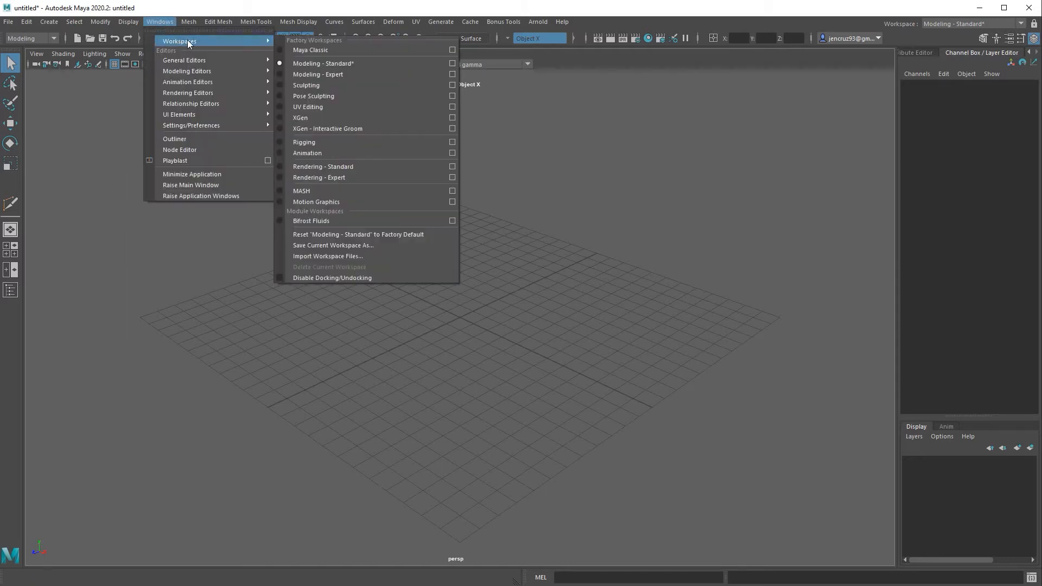
left_click(326, 47)
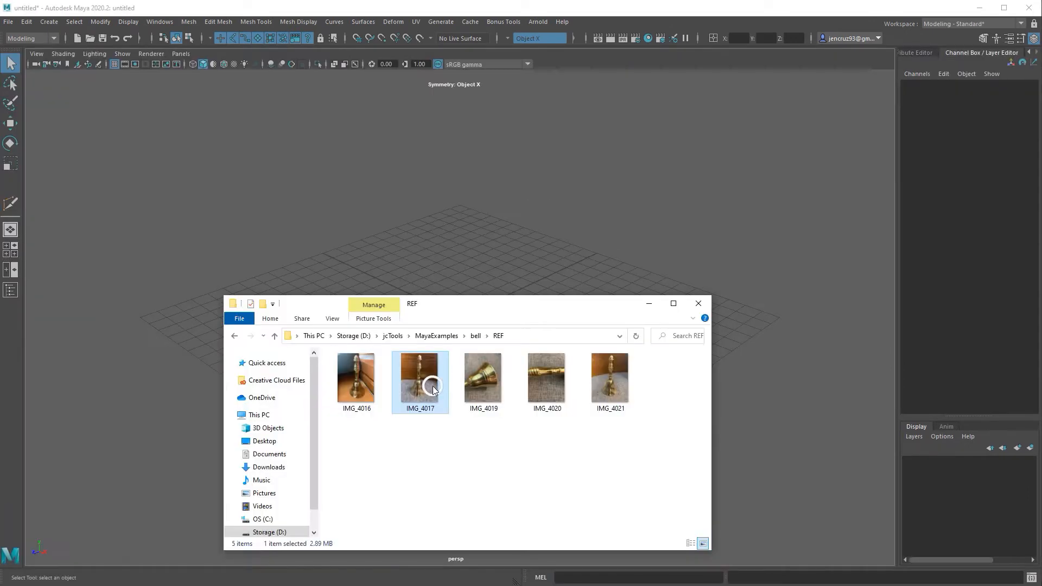
Step: Check the image dimensions in the file details of reference photo IMG_4017
right_click(434, 386)
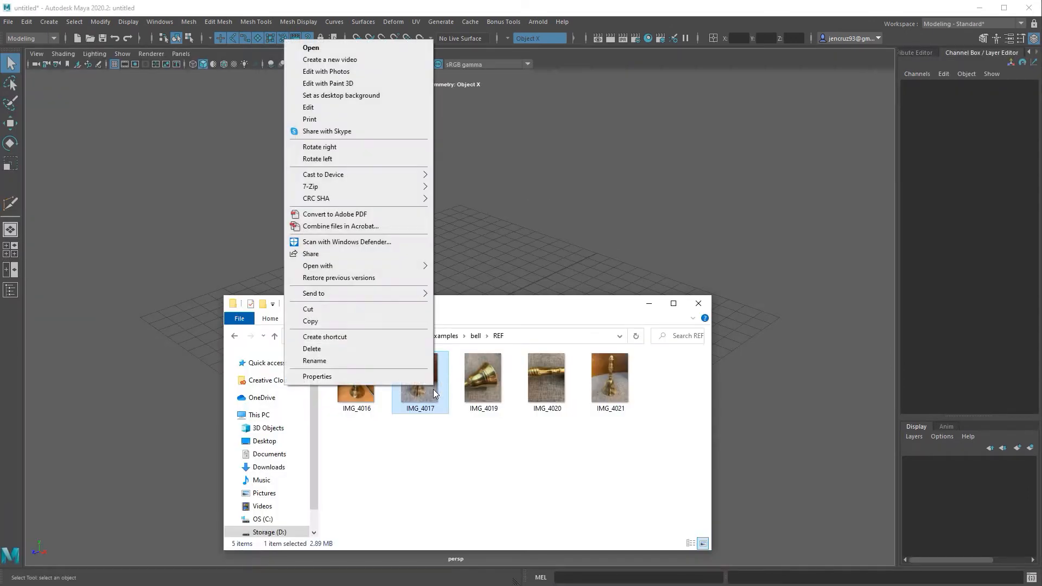
left_click(409, 377)
left_click_drag(576, 383, 582, 289)
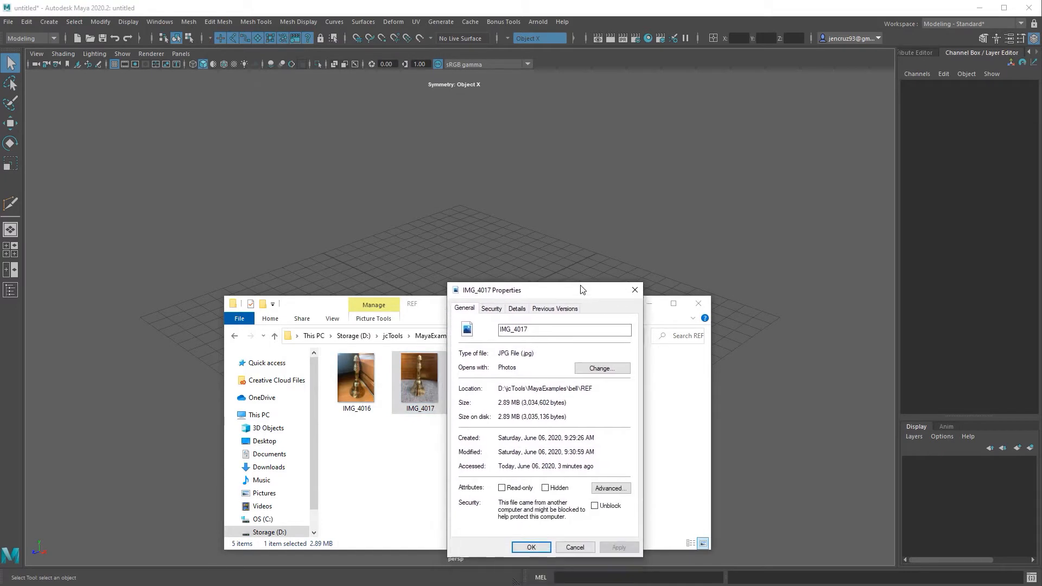
left_click(517, 309)
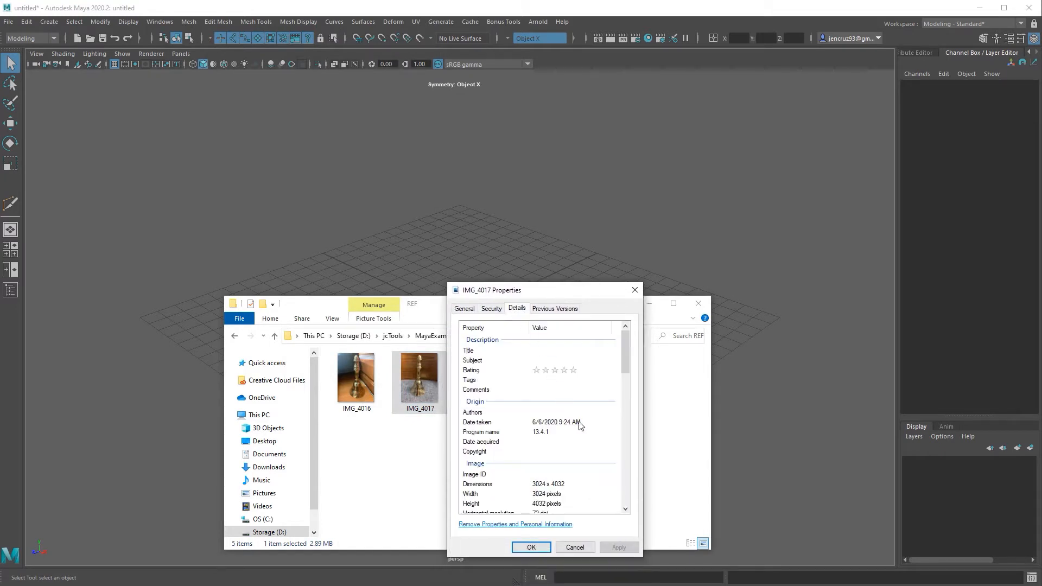
Step: Create a polygon plane and set its Scale X to 3024 and Scale Z to 4032 to match the photo's pixel dimensions
scroll(534, 388, "down", 4)
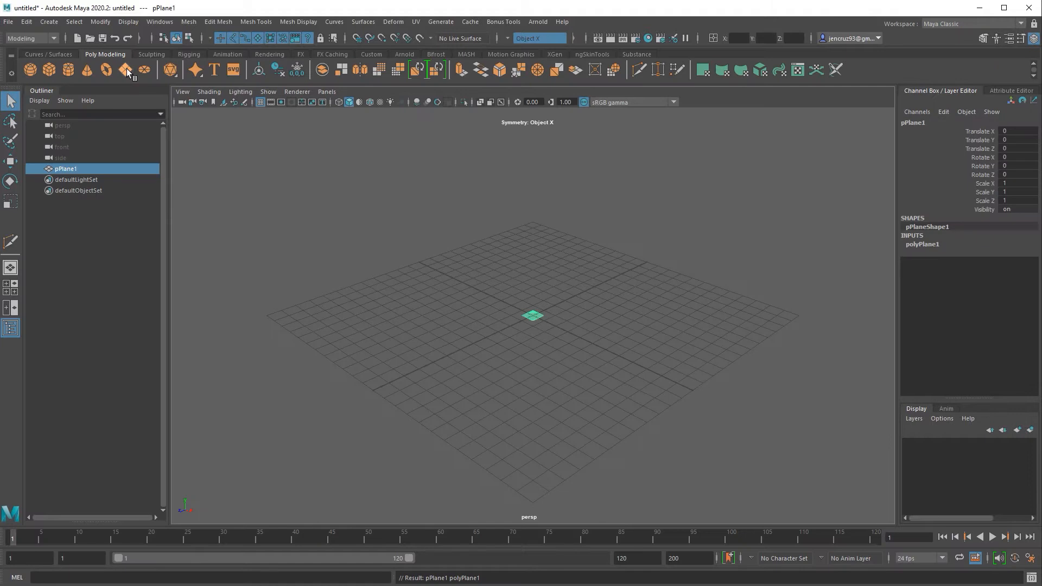
left_click(1012, 184)
key("Tab")
key("Tab")
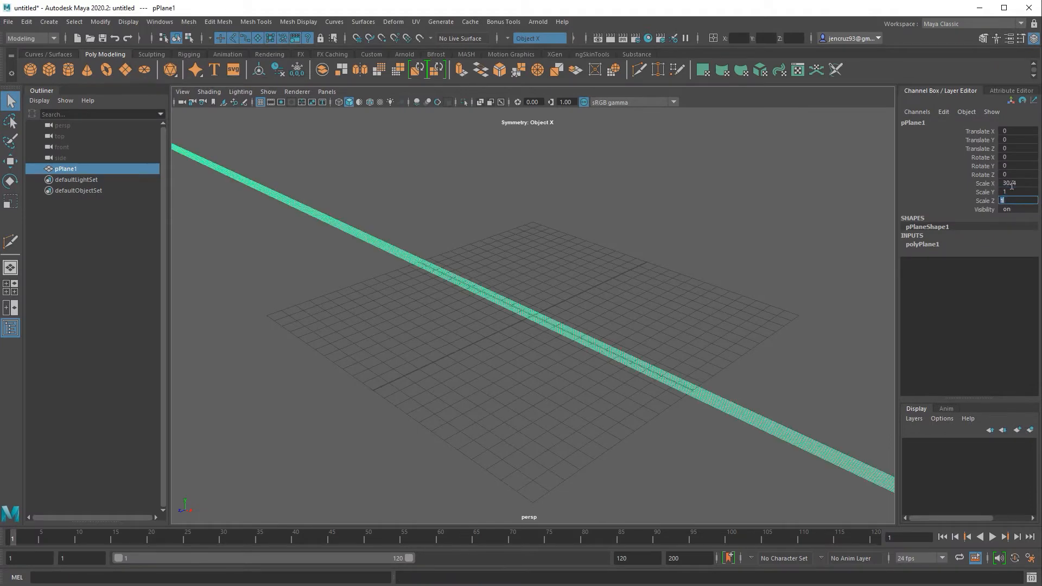
type("4032")
key("Return")
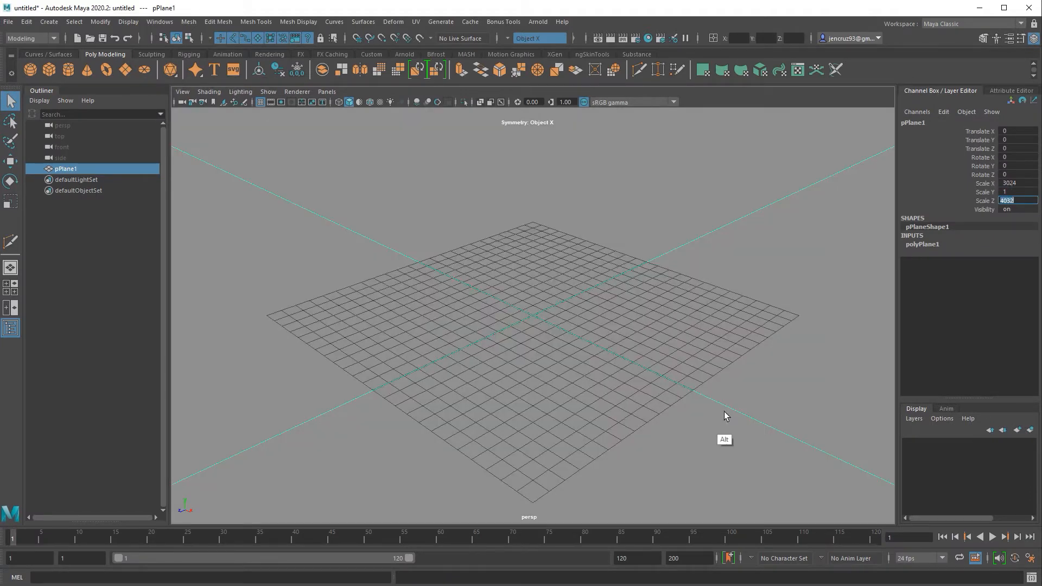
Step: Scale the plane down uniformly to about 17.3 in X and 23.1 in Z so it fits the grid
right_click_drag(723, 419, 228, 441, "alt")
right_click_drag(673, 419, 413, 426, "alt")
right_click_drag(646, 410, 393, 422, "alt")
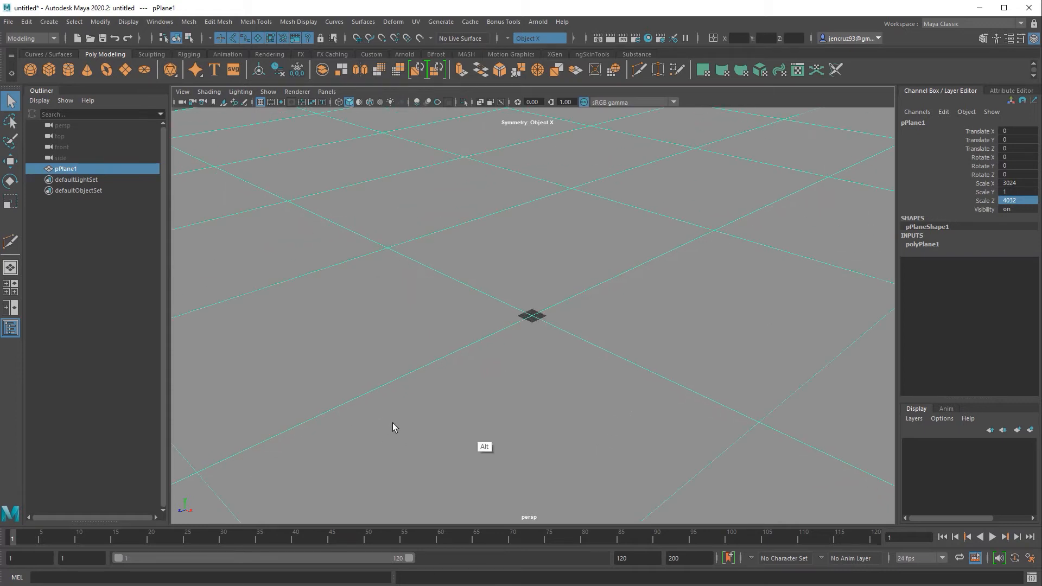
right_click_drag(585, 414, 350, 419, "alt")
right_click_drag(679, 418, 380, 424, "alt")
key("r")
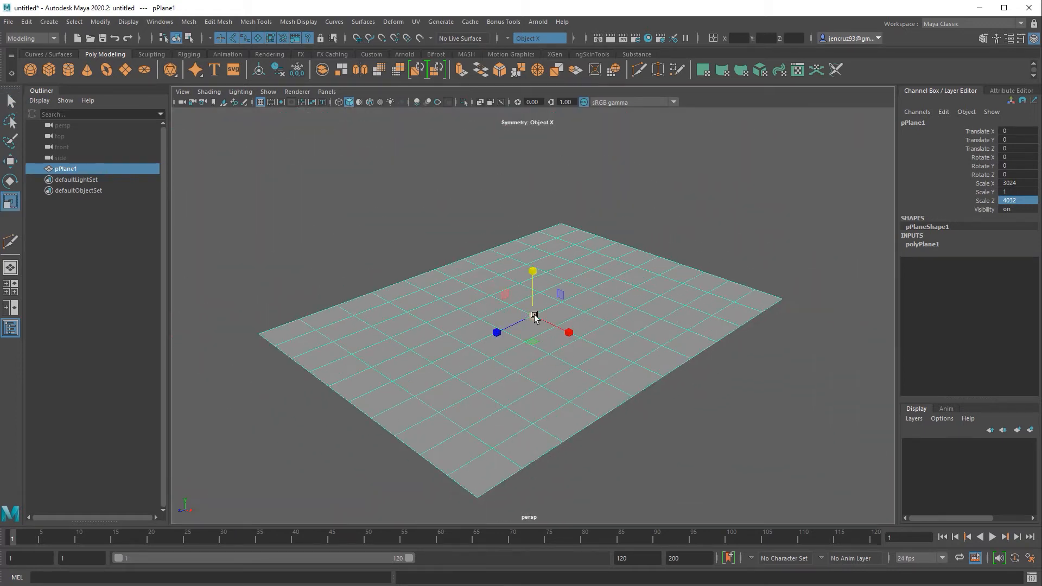
left_click_drag(533, 315, 271, 446)
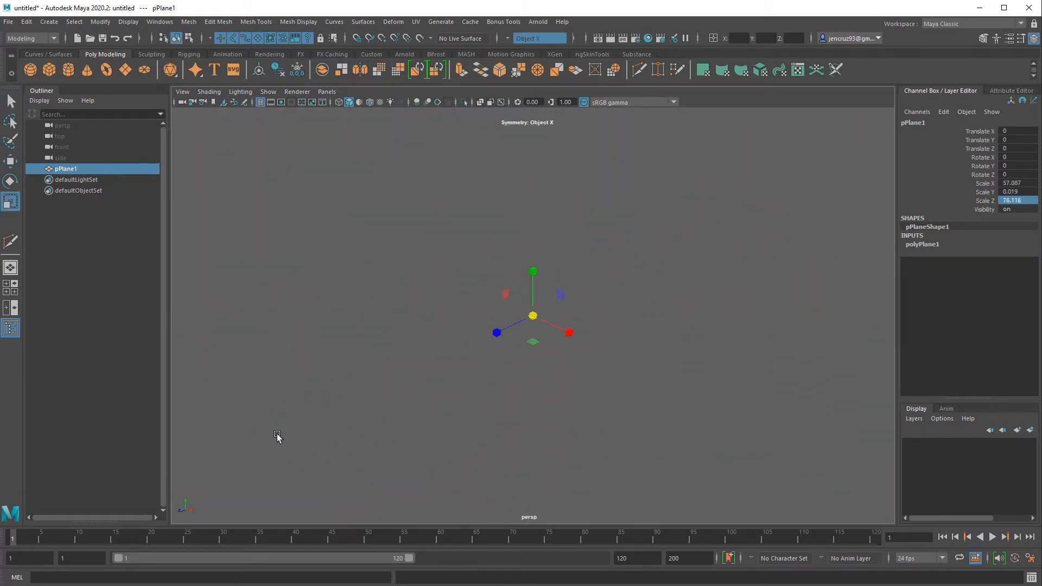
key("f")
left_click_drag(533, 316, 359, 419)
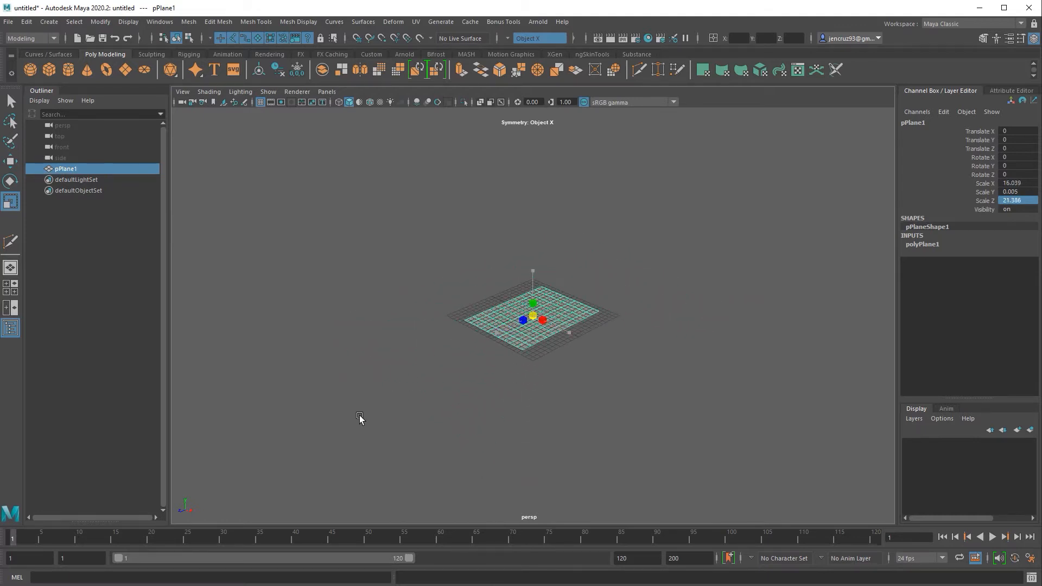
key("f")
Step: Assign a new Lambert material to the plane and connect a File texture to its color
right_click_drag(542, 137, 550, 401)
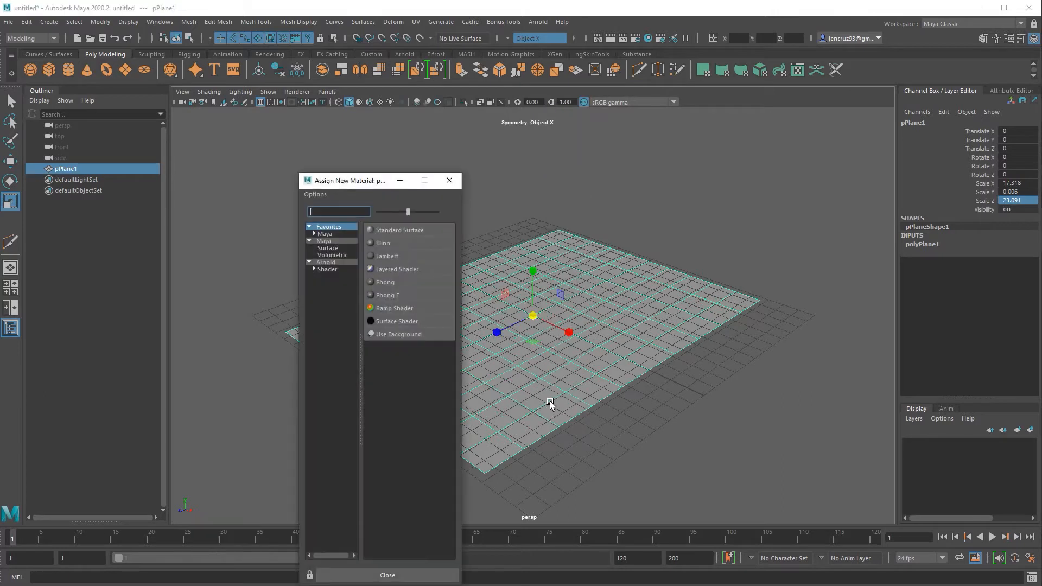
left_click(409, 258)
left_click(937, 120)
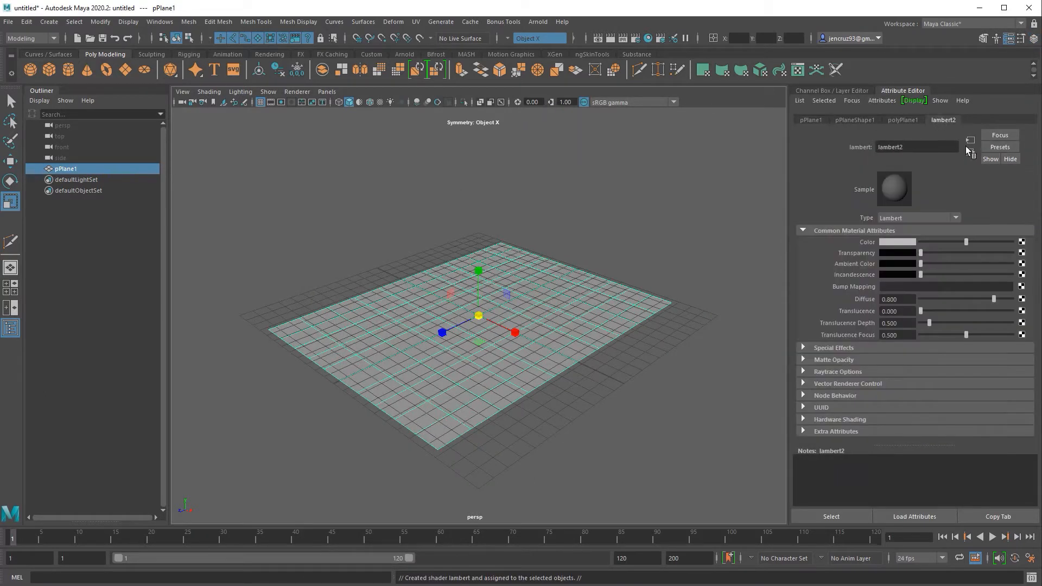
left_click(1024, 249)
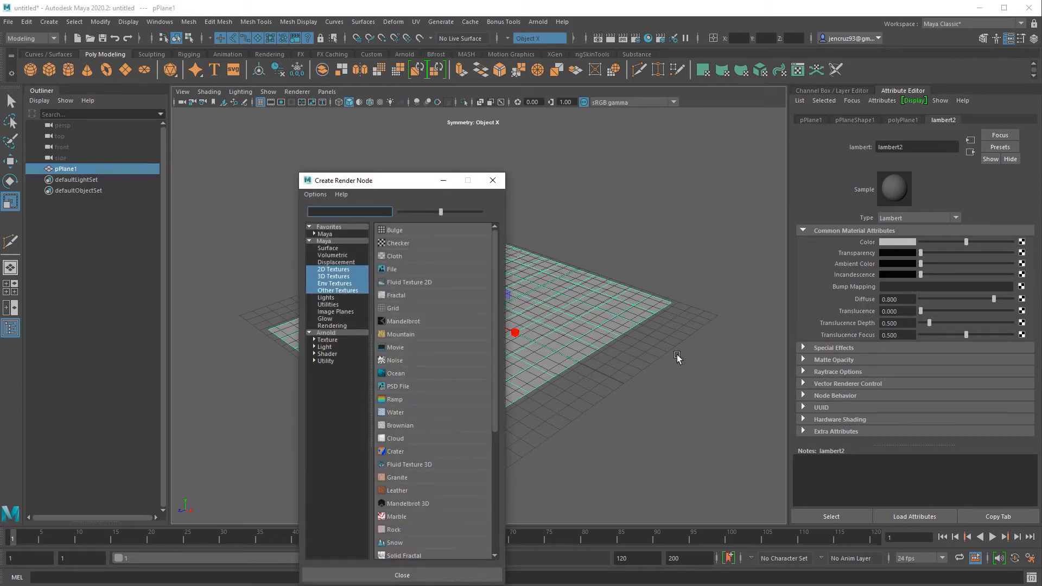
left_click(435, 269)
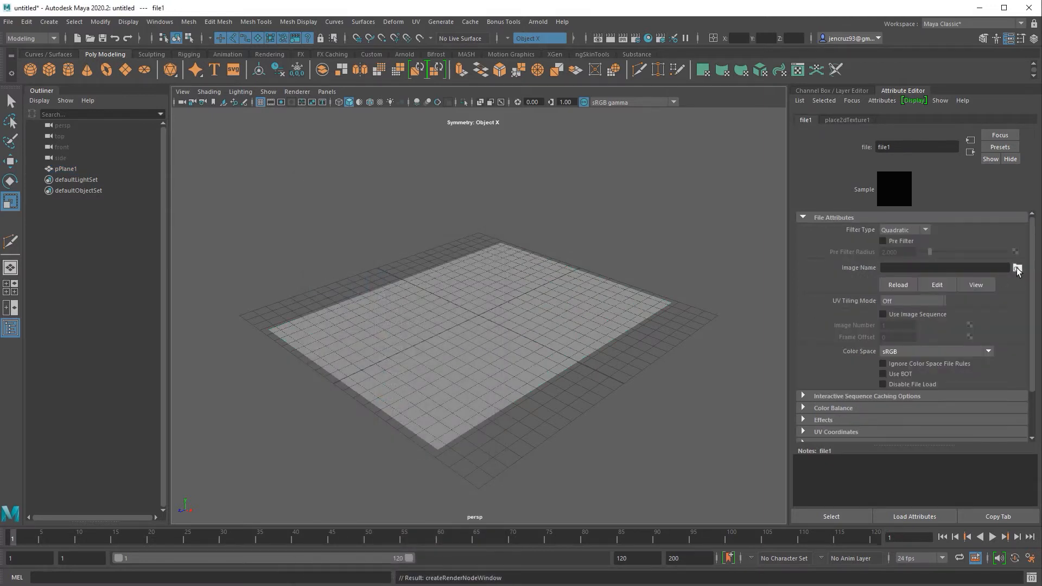
Step: Load IMG_4017.jpg from the project's REF folder into the file texture and turn on textured display in the viewport
left_click(1018, 267)
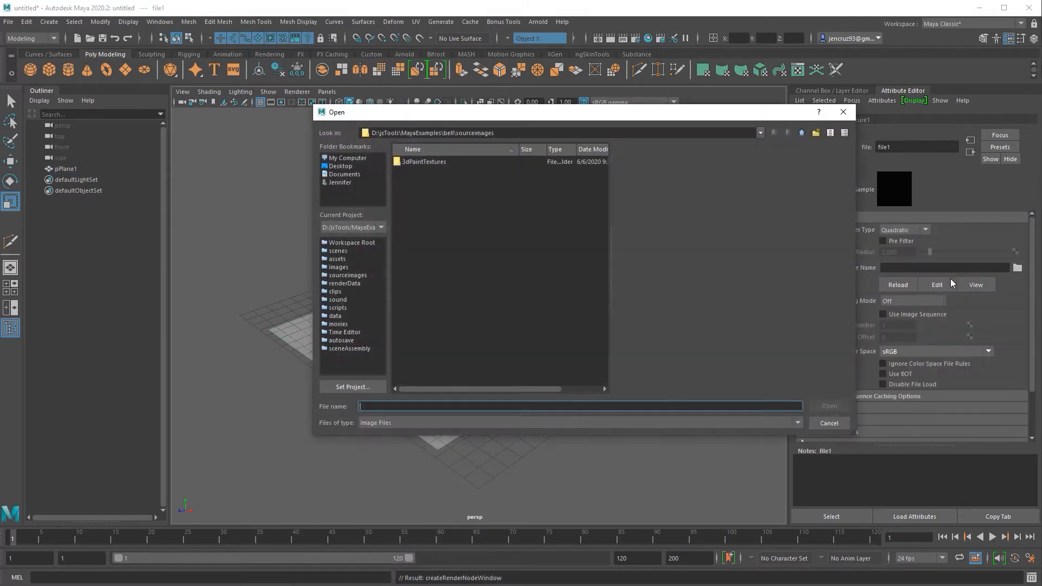
double_click(460, 134)
key("BackSpace")
key("Return")
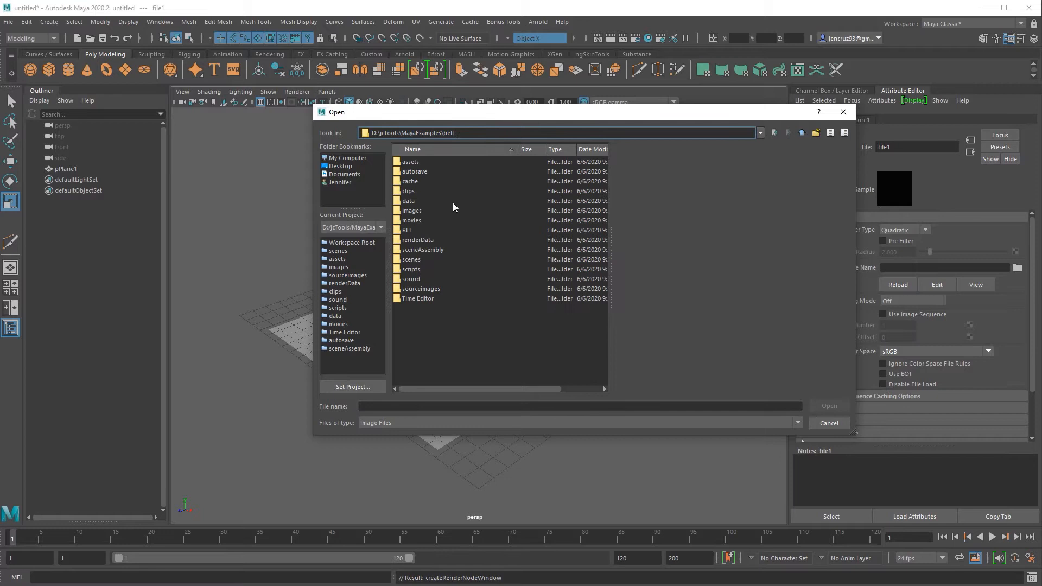
double_click(423, 230)
left_click(435, 173)
left_click(831, 406)
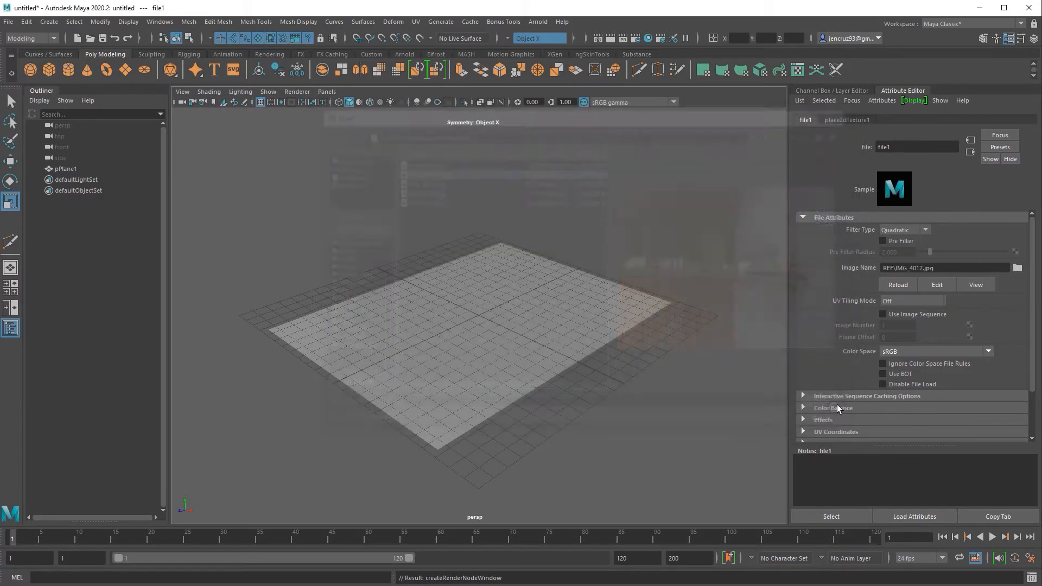
middle_click_drag(559, 354, 552, 384, "alt")
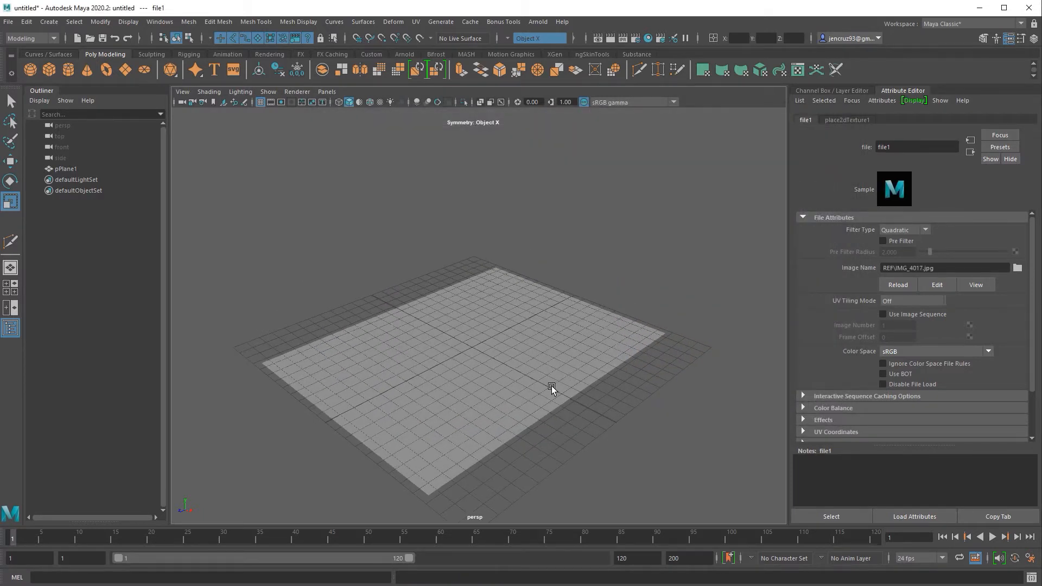
key("6")
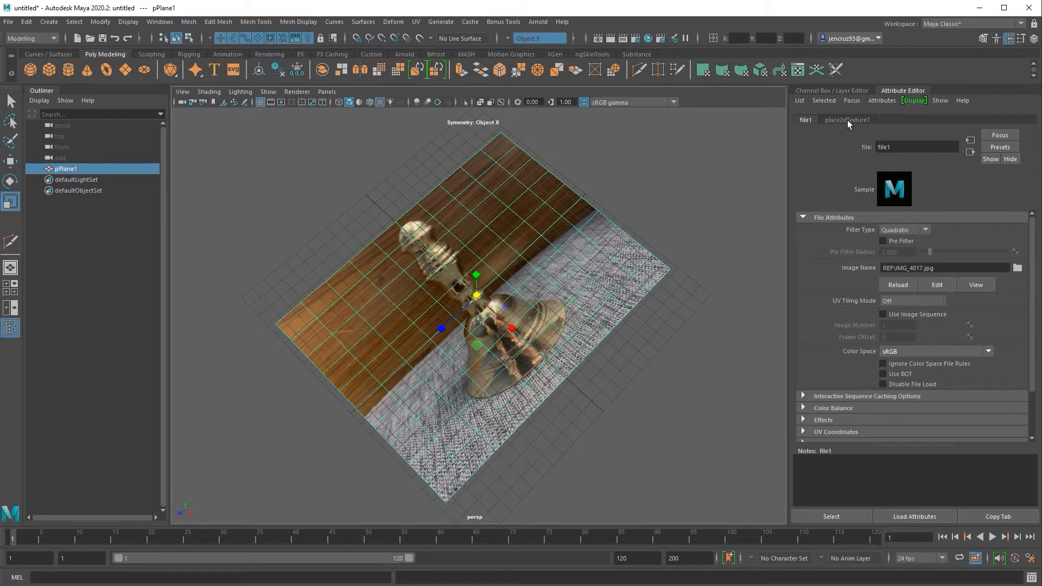
Step: Set Rotate UV to 90 in the photo texture's 2D placement
left_click(848, 120)
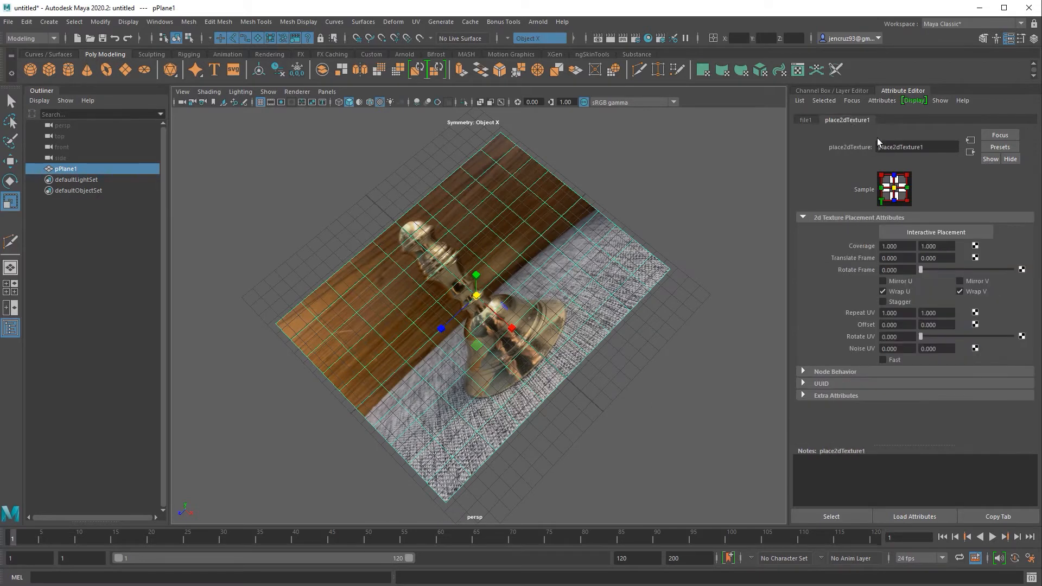
left_click_drag(906, 333, 875, 337)
type("90")
key("Return")
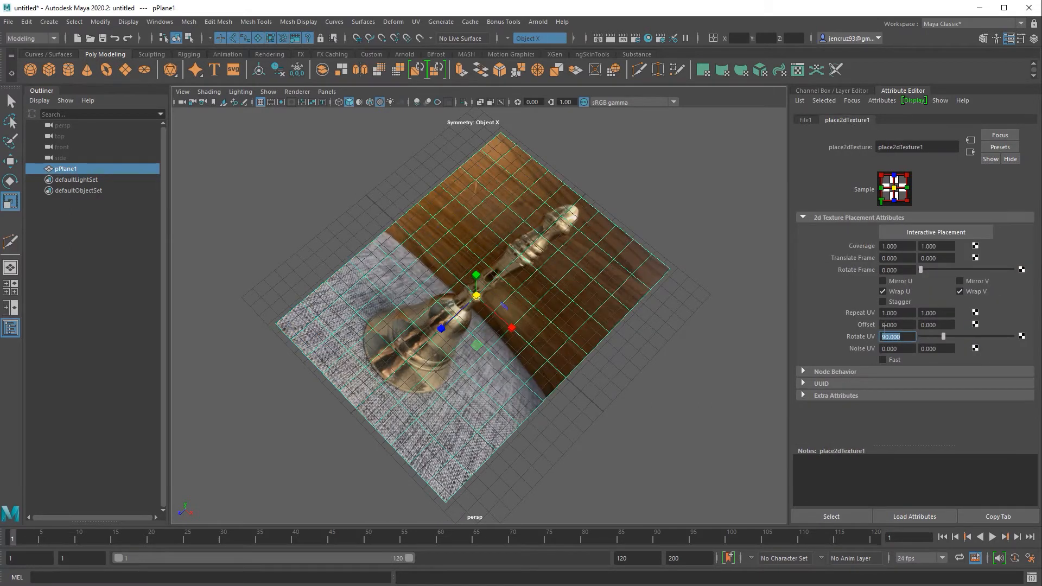
Step: Stand the photo plane upright by setting its Rotate X to 90
left_click_drag(581, 440, 626, 418, "alt")
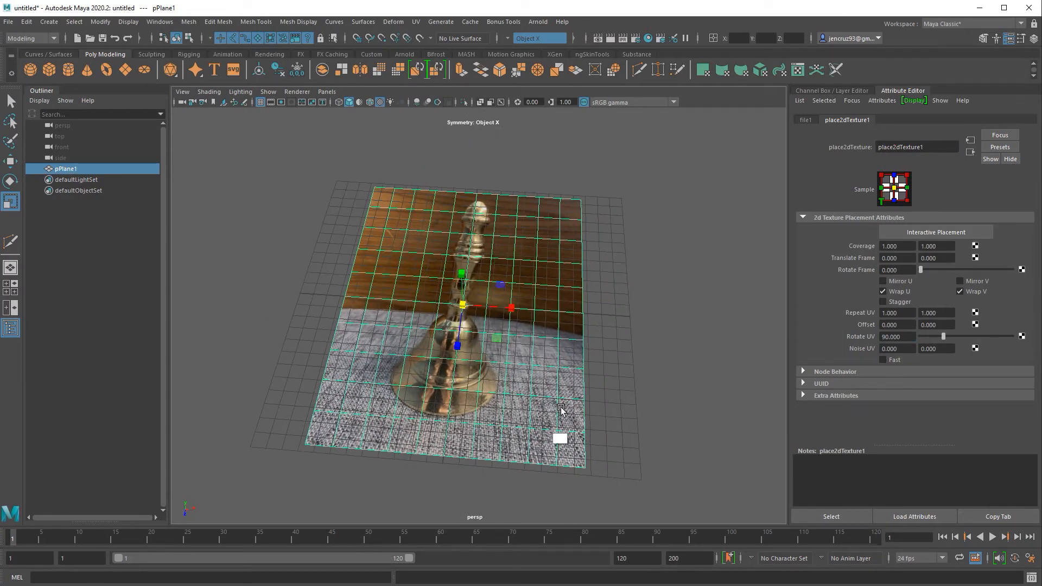
left_click_drag(561, 409, 567, 391, "alt")
key("e")
left_click_drag(459, 304, 460, 334)
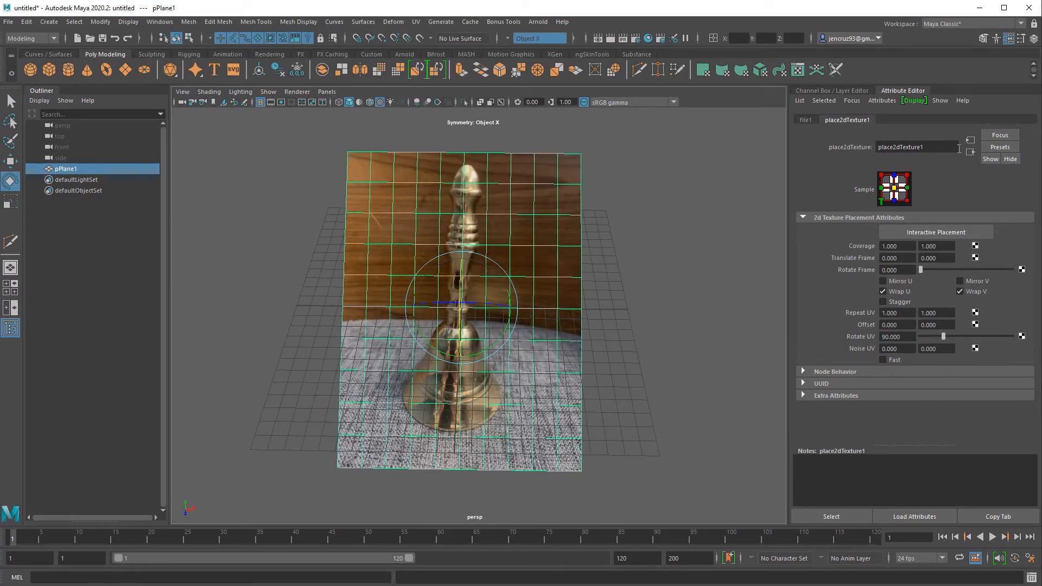
left_click(833, 91)
double_click(1015, 157)
type("90")
key("Return")
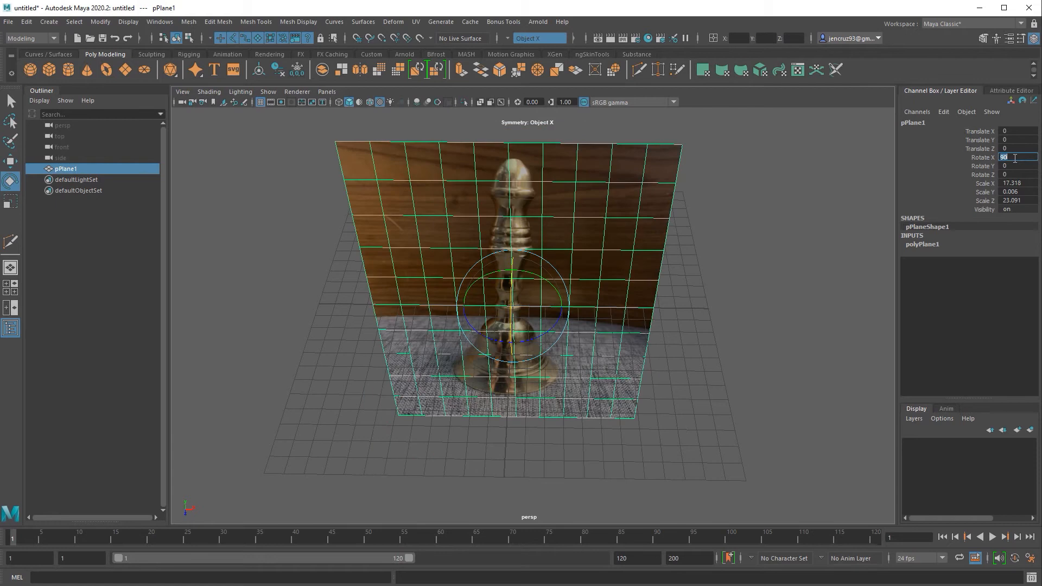
Step: Raise the photo plane to about 9.3 in Translate Y and switch to the front view with the whole photo framed
left_click_drag(640, 461, 629, 403, "alt")
key("w")
left_click_drag(513, 371, 583, 340)
key("space")
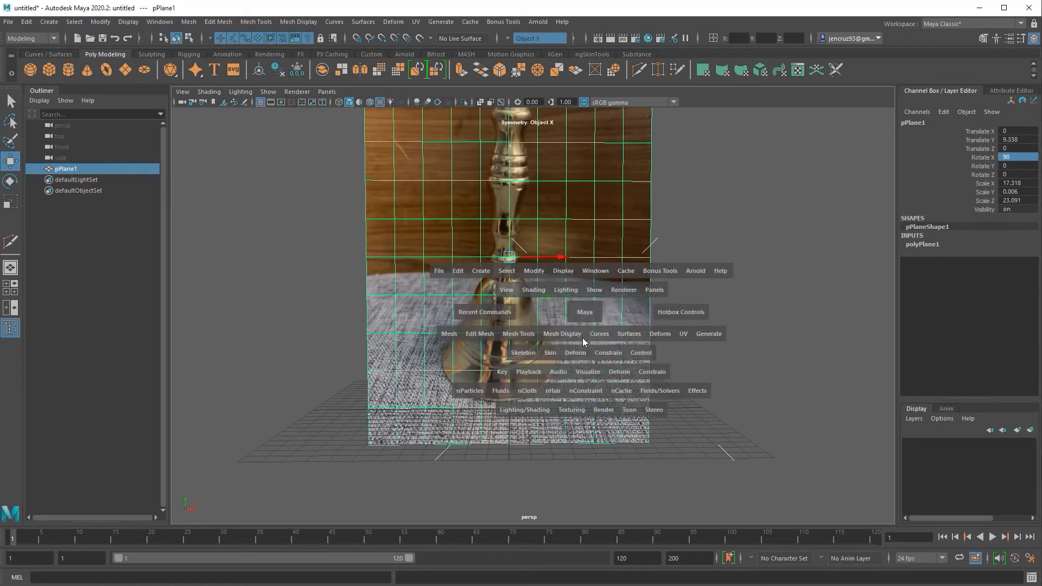
middle_click_drag(615, 290, 605, 410, "alt")
right_click_drag(605, 410, 415, 366, "alt")
middle_click_drag(539, 288, 550, 411, "alt")
right_click_drag(549, 411, 529, 409, "alt")
middle_click_drag(590, 419, 561, 383, "alt")
Step: Make the photo plane a live surface and hide the viewport grid
left_click(678, 377)
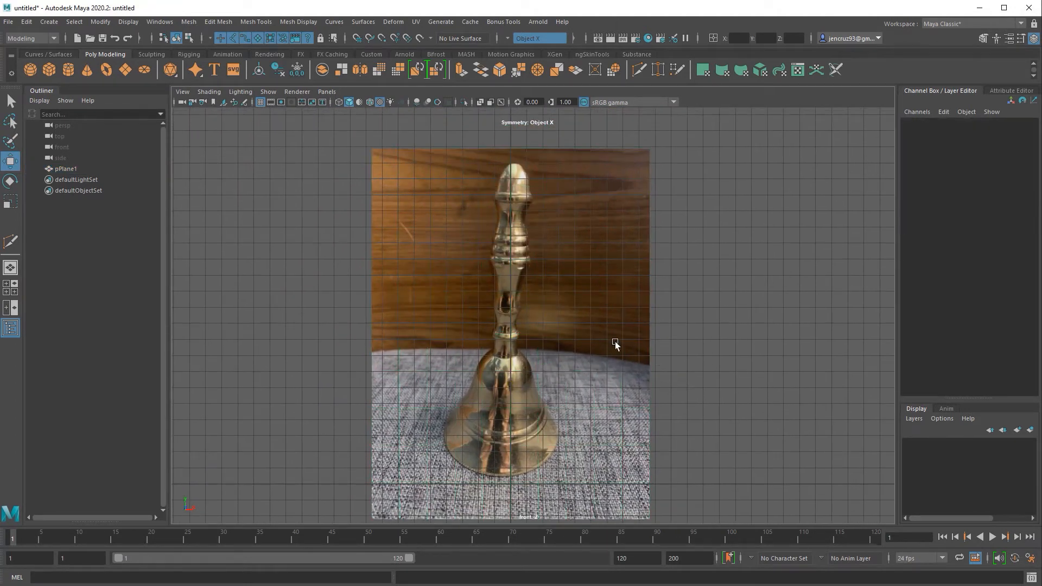
left_click(608, 367)
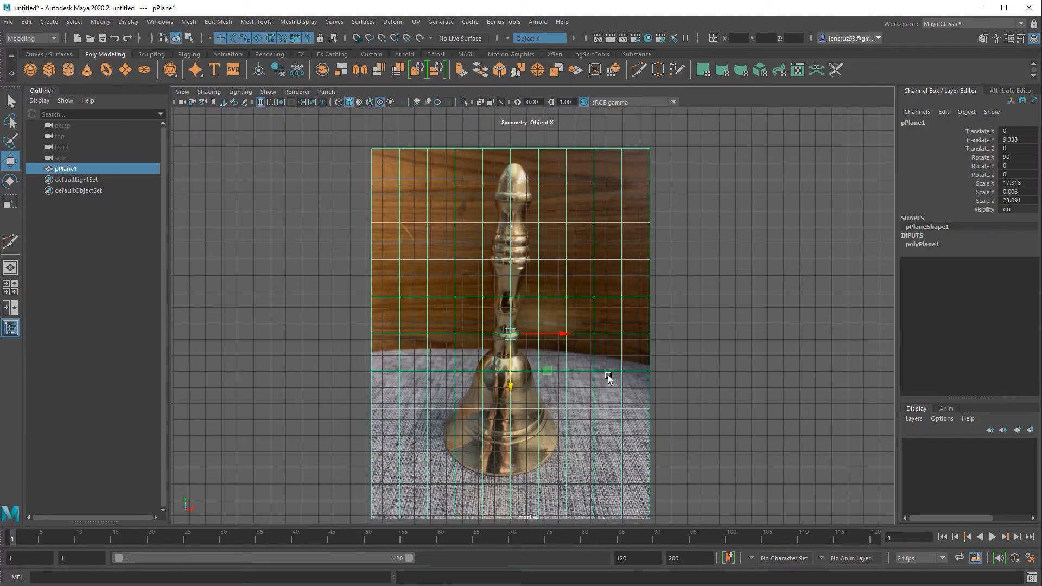
left_click(420, 38)
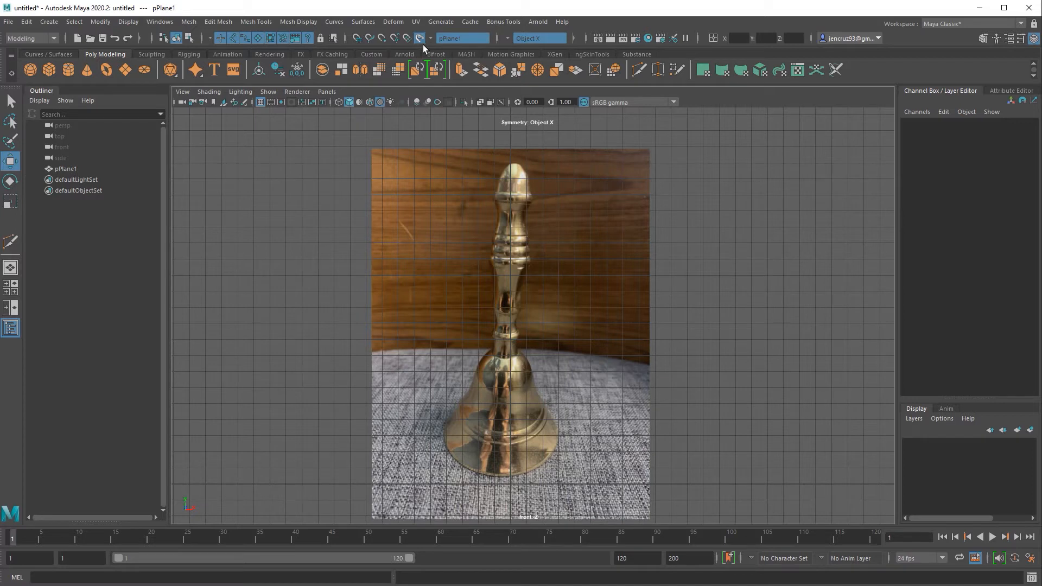
left_click(260, 103)
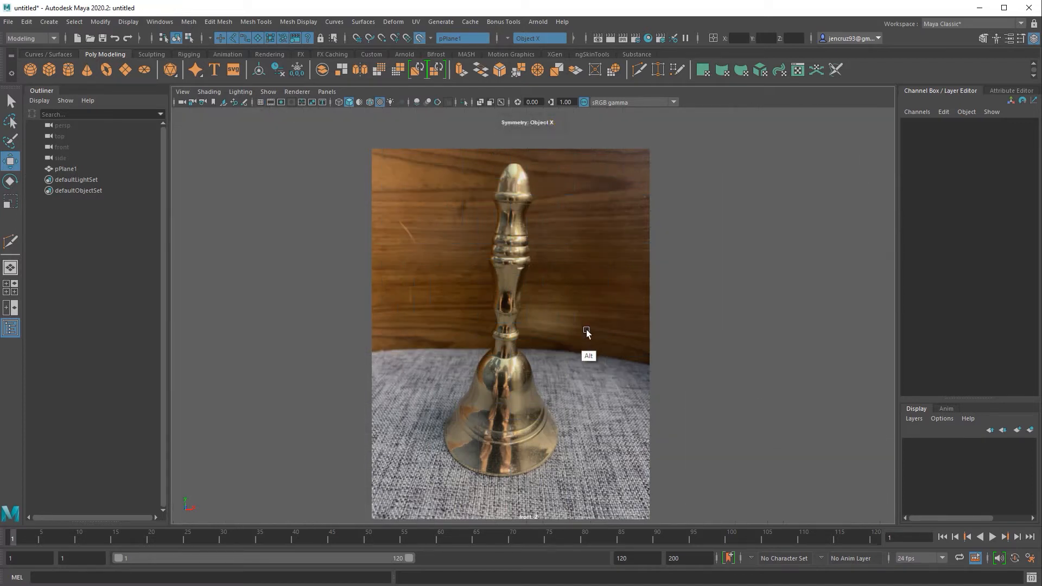
Step: Start an EP curve at the tip of the bell handle and trace the knob's right outline down to its collar
left_click(58, 54)
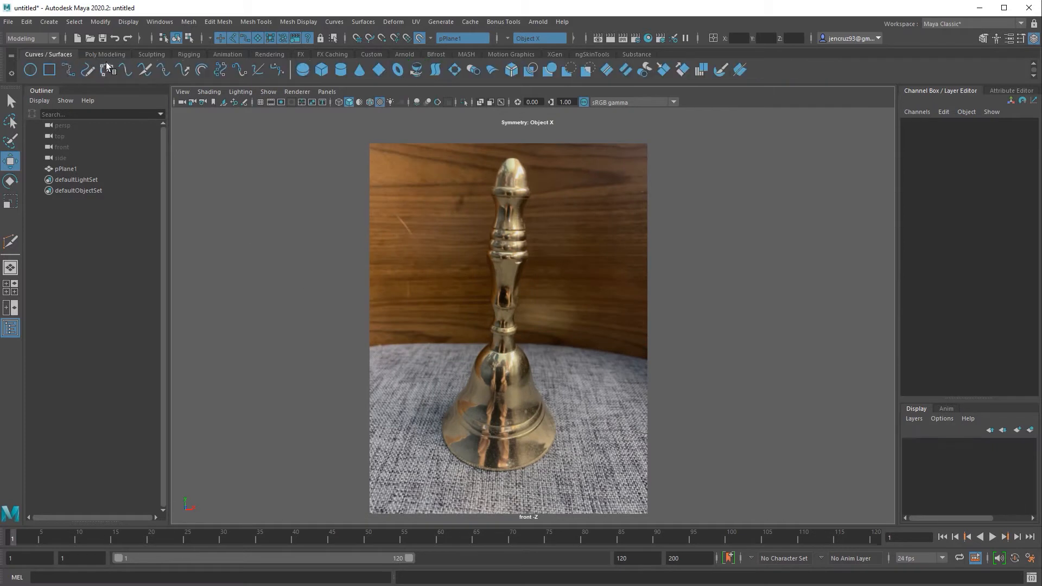
left_click(76, 76)
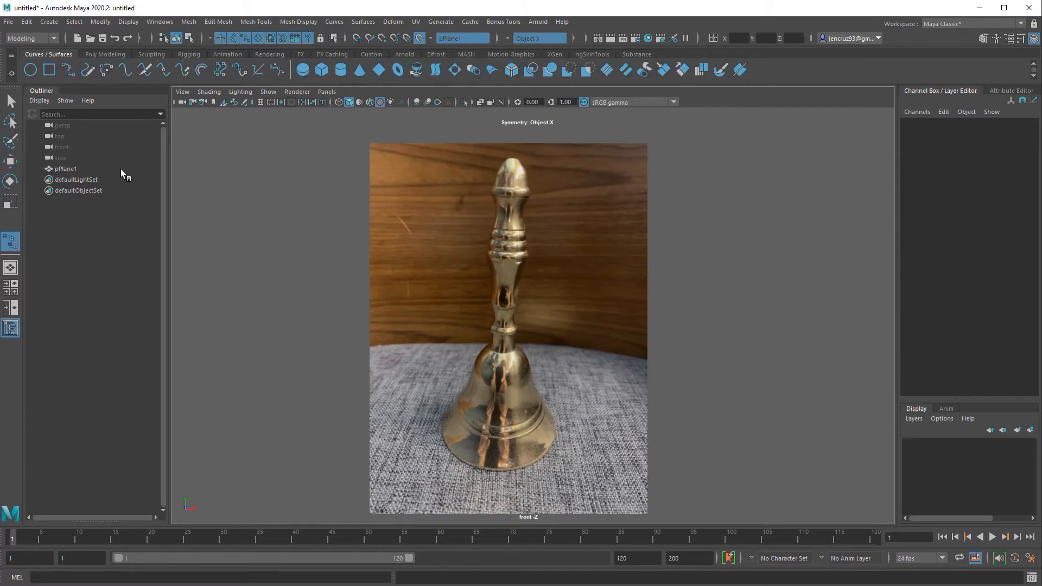
left_click(515, 158)
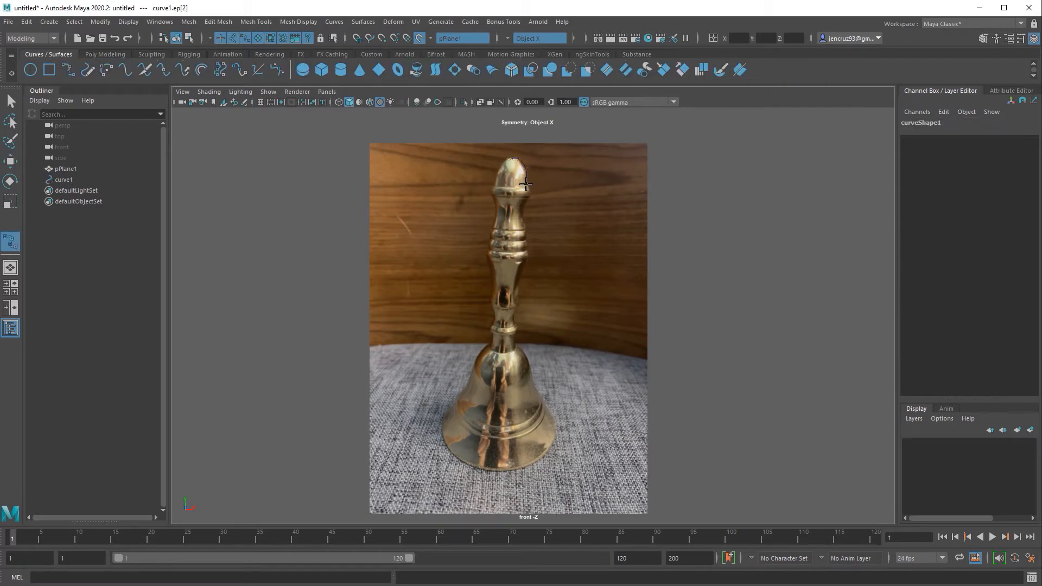
left_click(531, 190)
middle_click_drag(521, 137, 510, 194, "alt")
right_click_drag(533, 288, 559, 185, "alt")
left_click(505, 177)
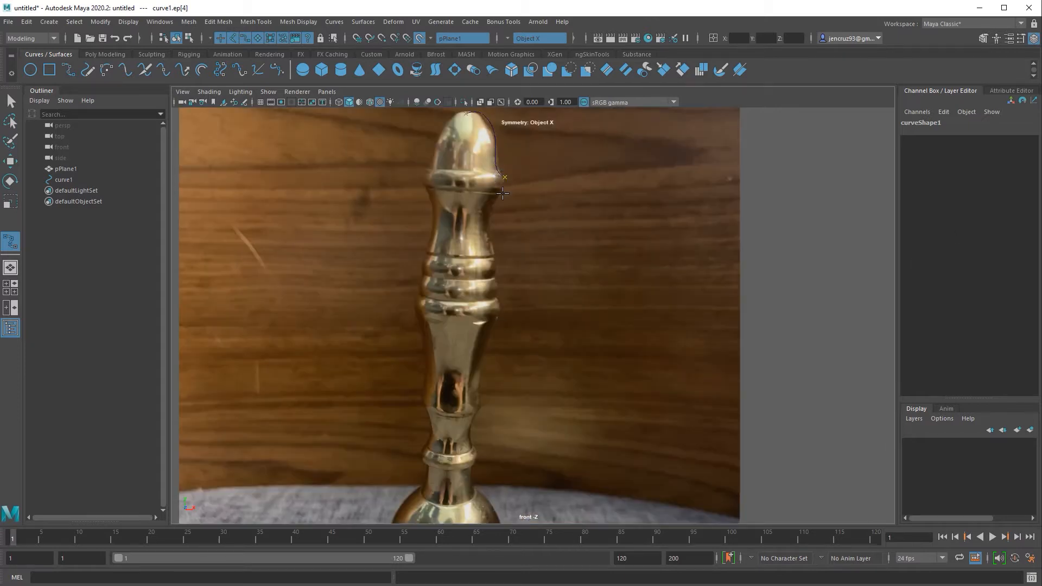
Step: Continue the profile curve from the knob's collar along the upper neck and around the first of the stacked rings
left_click(503, 192)
left_click(494, 253)
left_click(493, 258)
left_click(498, 268)
left_click(493, 279)
Step: Undo the last curve point and trace the right outline around the remaining stacked rings on the handle
middle_click_drag(502, 285, 523, 327, "alt")
right_click_drag(523, 327, 631, 376, "alt")
key("ctrl+z")
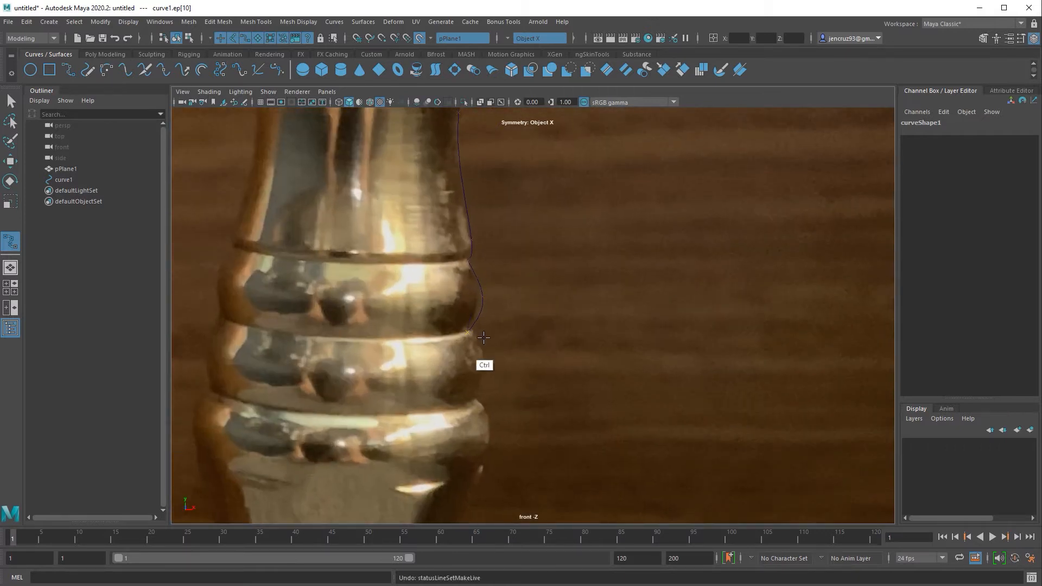
left_click(477, 330)
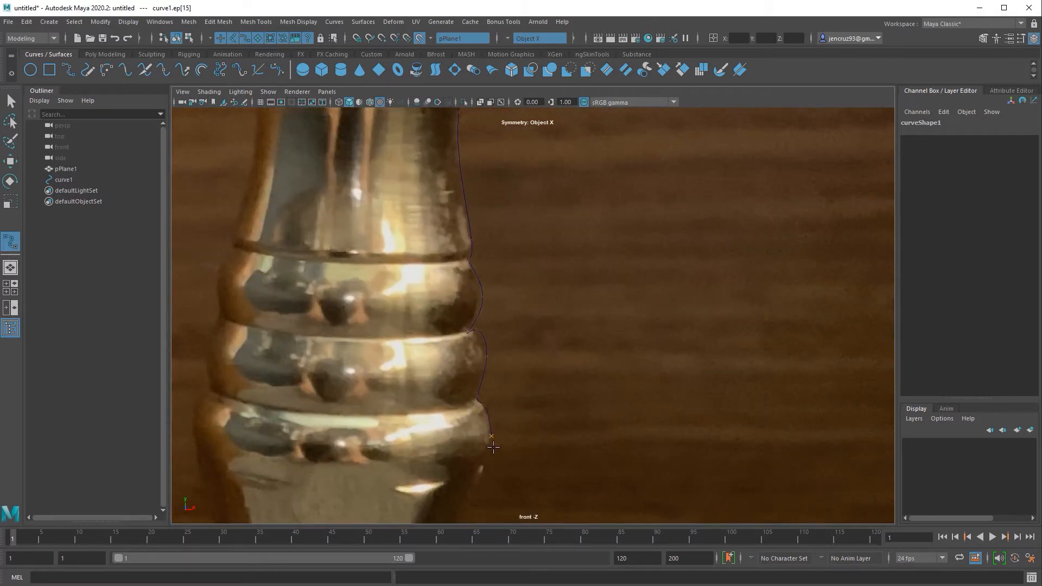
Step: Extend the profile curve around the lowest stacked ring's underside and down the tapered handle section
middle_click_drag(464, 429, 494, 233, "alt")
left_click(473, 243)
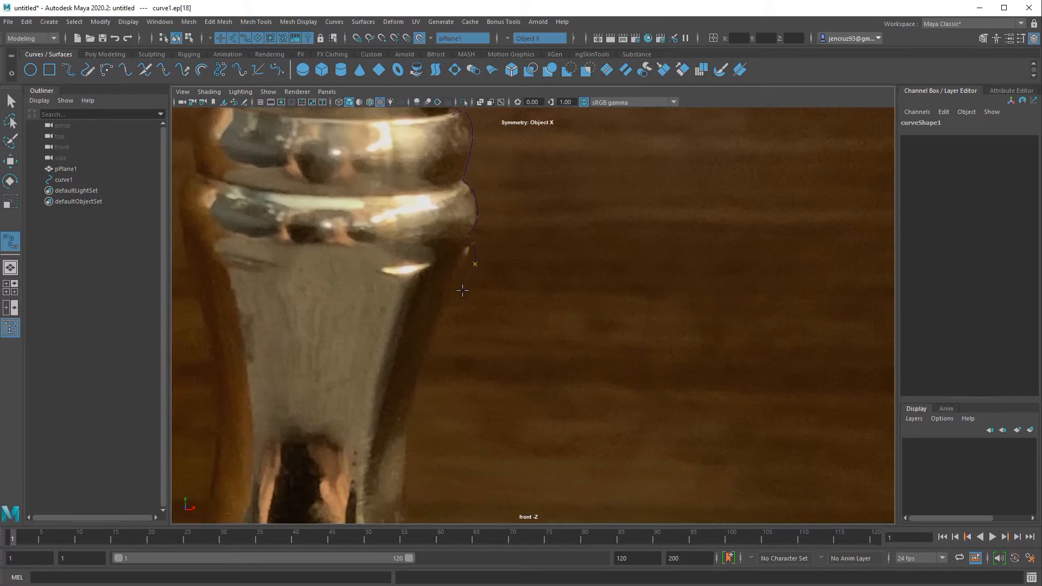
middle_click_drag(424, 390, 515, 248, "alt")
left_click(442, 284)
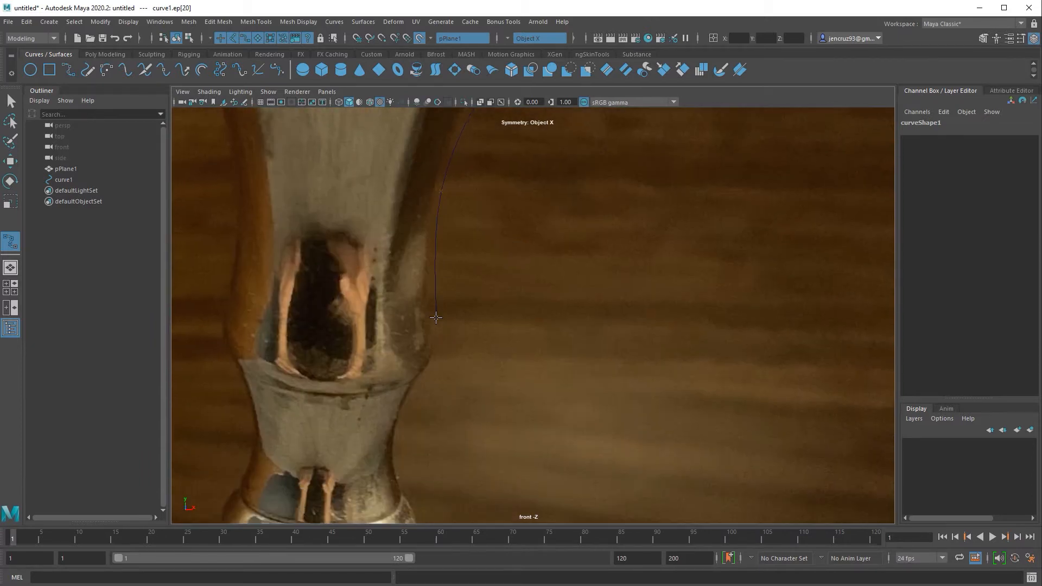
left_click(441, 347)
left_click(434, 371)
key("BackSpace")
key("BackSpace")
Step: Continue the profile curve along the handle's lower bulge and into the narrow waist beneath it
left_click(434, 314)
middle_click_drag(441, 350, 436, 368)
left_click(407, 447)
left_click(414, 487)
Step: Trace the curve around the ring above the bell and down the neck to the bell's shoulder
middle_click_drag(467, 514, 475, 345, "alt")
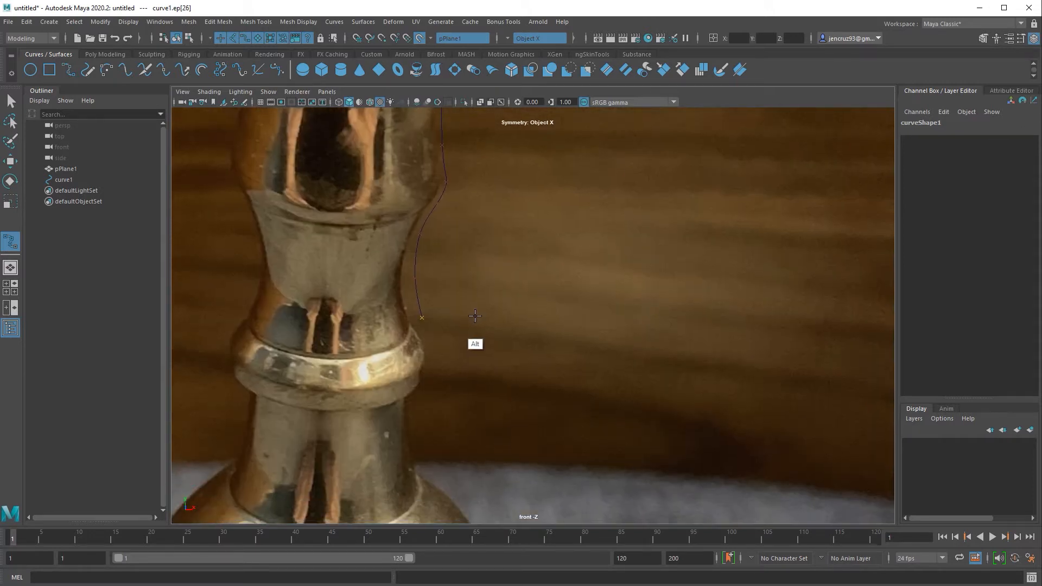
left_click(432, 326)
left_click(438, 371)
middle_click_drag(458, 389, 433, 278, "alt")
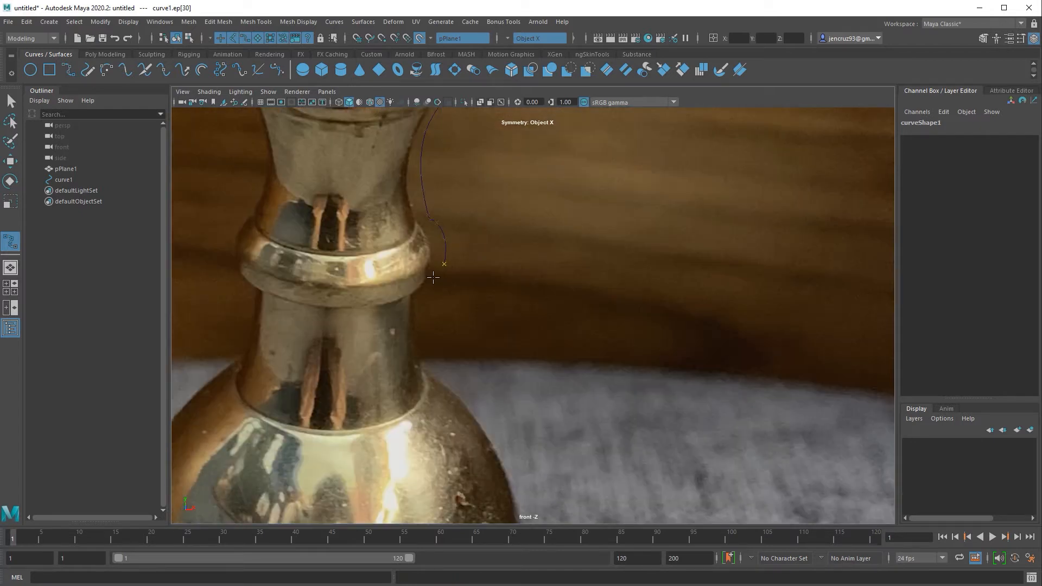
left_click(441, 364)
Step: Extend the profile curve from the base of the neck over the bell's rounded shoulder
scroll(477, 298, "down", 5)
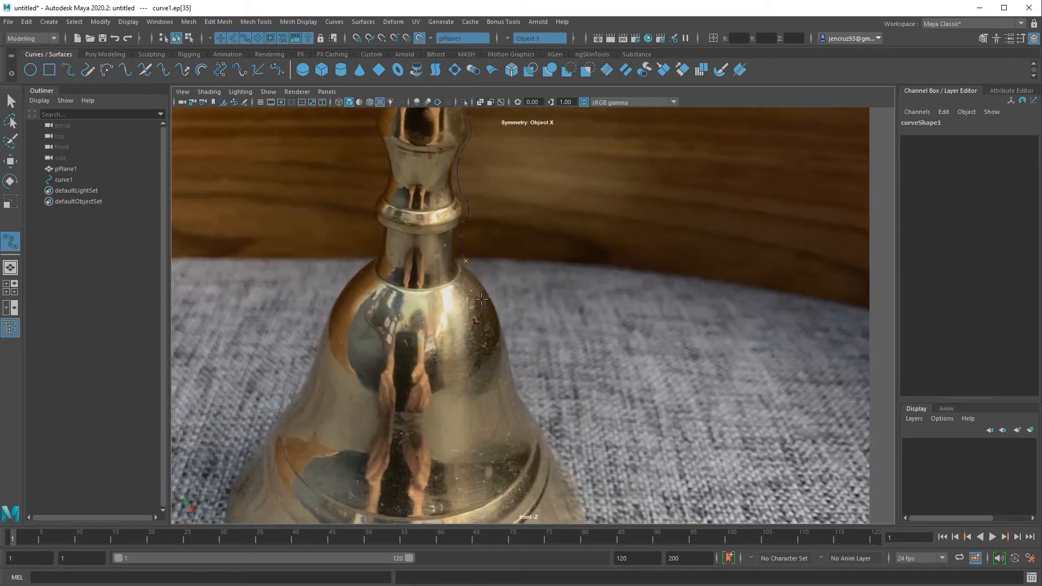
right_click_drag(602, 287, 496, 282, "alt")
middle_click_drag(500, 271, 503, 380, "alt")
middle_click_drag(543, 428, 529, 309, "alt")
right_click_drag(570, 325, 787, 326, "alt")
left_click(457, 232)
left_click(472, 268)
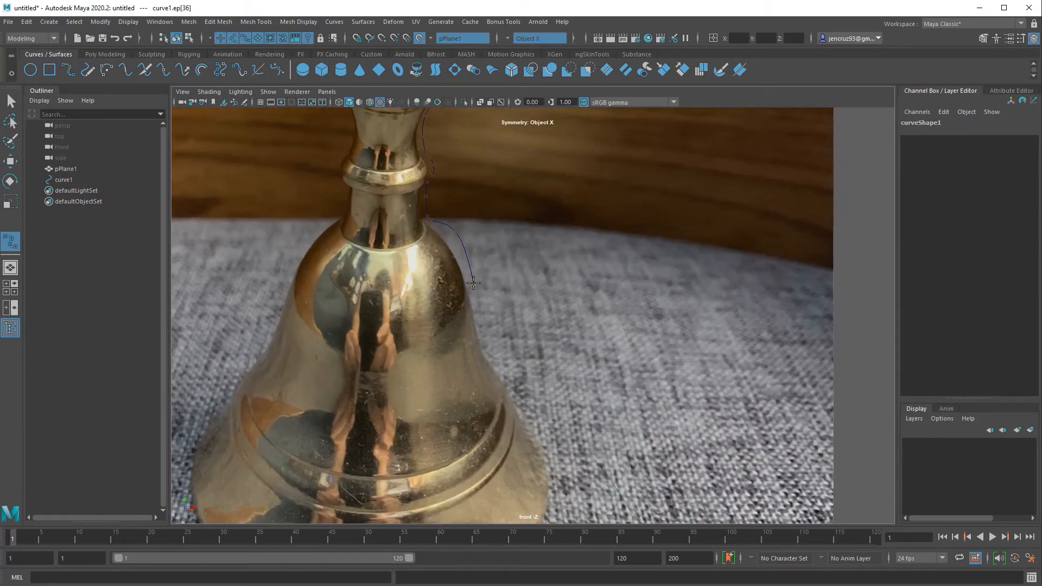
Step: Remove the last two curve points and retrace the bell's right side down to its flare
key("BackSpace")
key("BackSpace")
left_click(479, 298)
left_click_drag(502, 372, 495, 359)
left_click(528, 411)
Step: Undo the last points at the bell's flare, place them again and trace the curve around the rim to its bottom centre
middle_click_drag(550, 416, 580, 282, "alt")
left_click_drag(586, 336, 592, 292)
key("ctrl+z")
key("ctrl+z")
left_click(594, 312)
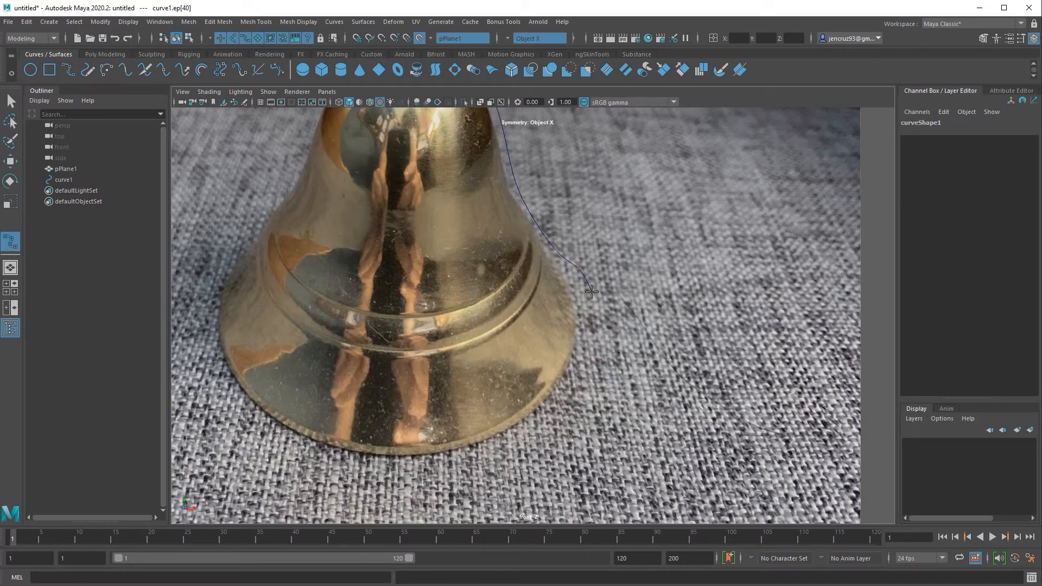
left_click(591, 334)
left_click_drag(560, 403, 568, 387)
left_click(488, 450)
left_click(423, 466)
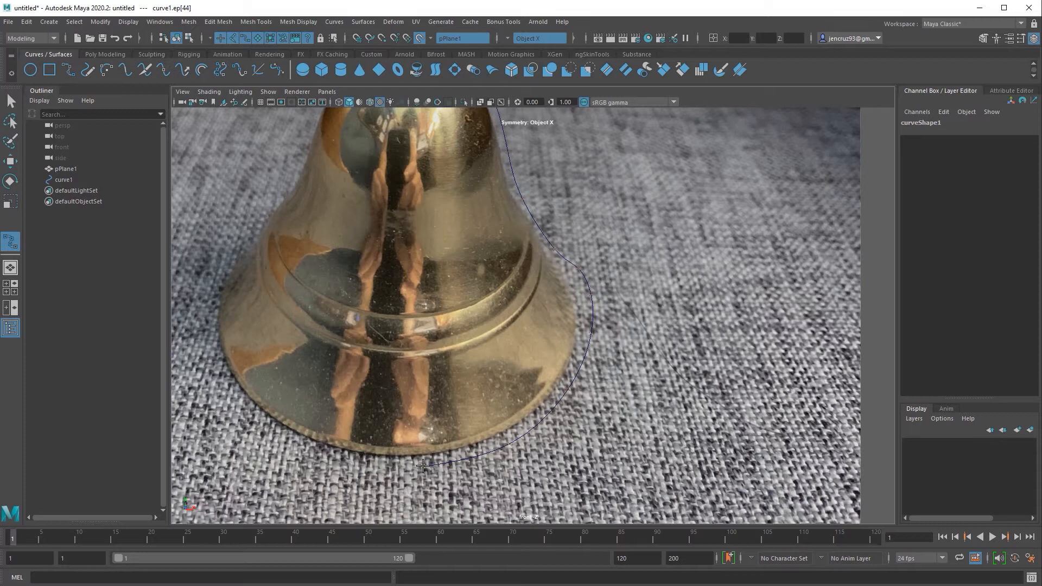
Step: Show the viewport grid and finish the EP curve at the bell's bottom centre
left_click(261, 103)
middle_click_drag(552, 469, 554, 491, "alt")
scroll(554, 491, "down", 2)
key("Return")
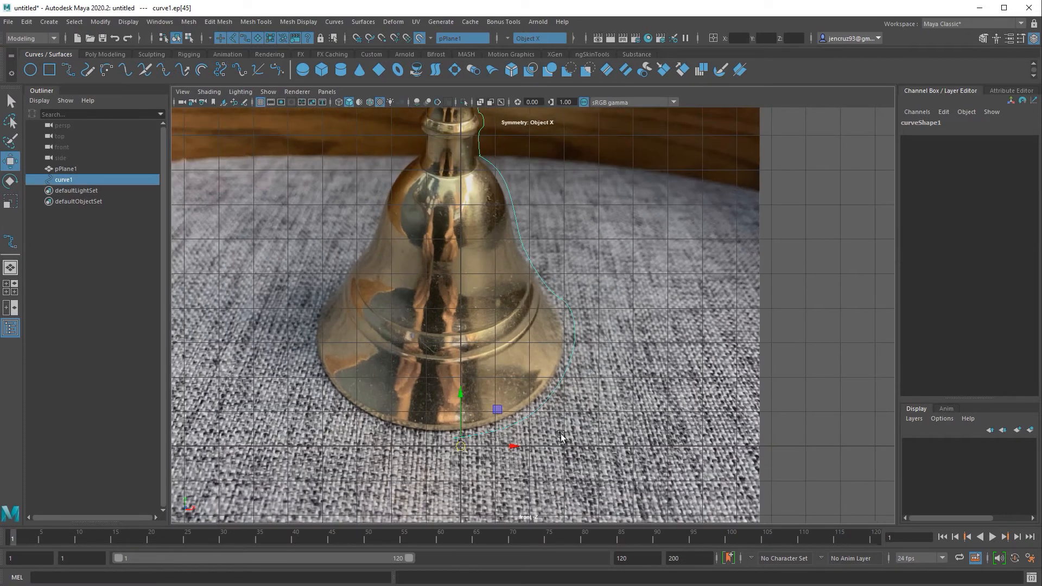
Step: Turn off the live surface and hide the reference image plane
middle_click_drag(620, 361, 622, 453, "alt")
scroll(543, 426, "down", 1)
middle_click_drag(542, 425, 518, 434, "alt")
left_click(628, 410)
left_click(420, 38)
left_click(631, 312)
key("ctrl+h")
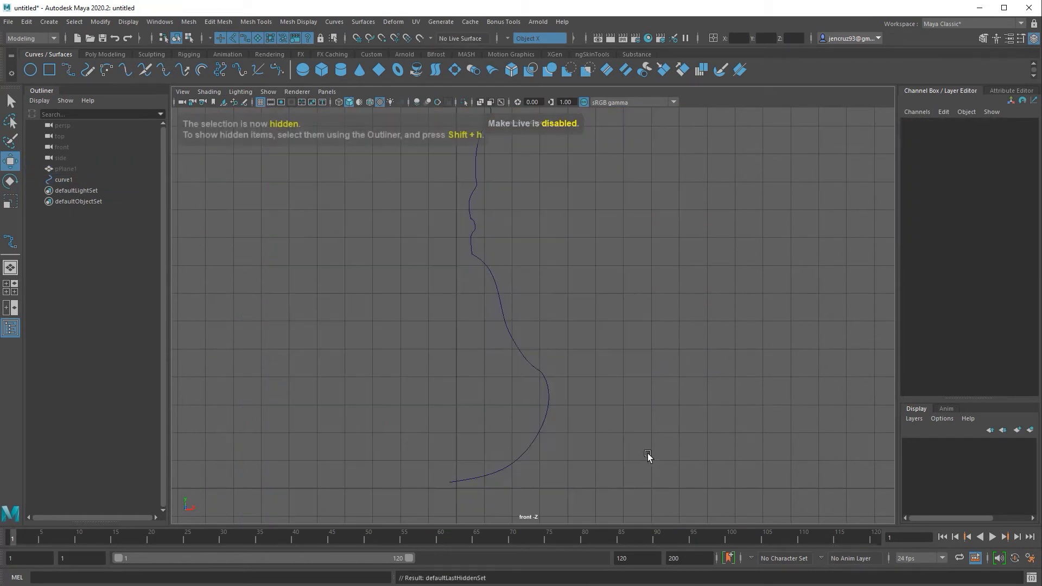
Step: Show the curve's control vertices and move the end vertex at the handle tip onto the vertical centre line
left_click(548, 387)
middle_click_drag(567, 373, 574, 365, "alt")
right_click_drag(565, 372, 517, 367)
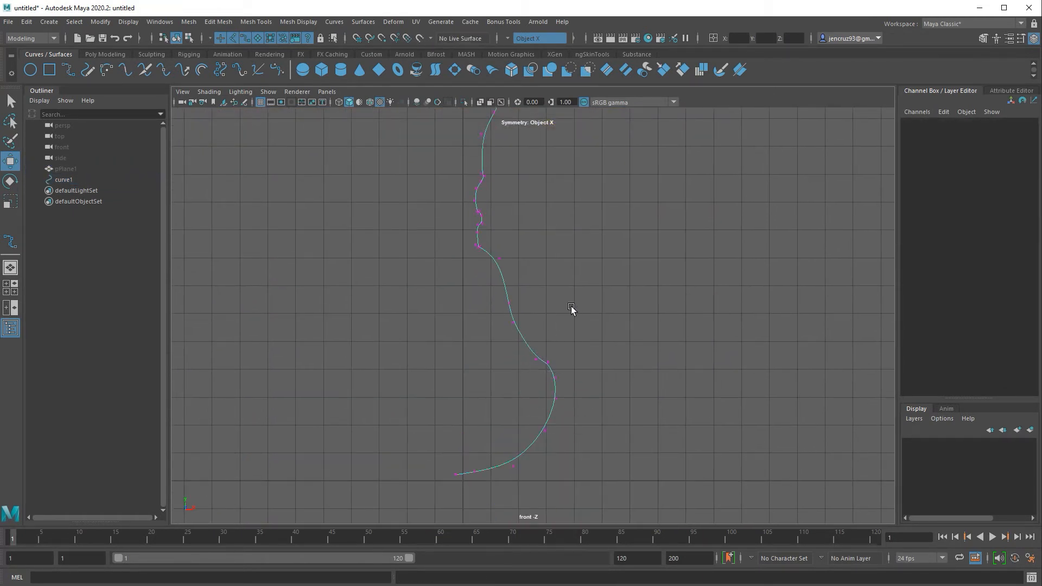
middle_click_drag(563, 194, 566, 456, "alt")
middle_click_drag(547, 300, 550, 341, "alt")
right_click_drag(555, 339, 659, 325, "alt")
middle_click_drag(472, 215, 484, 290, "alt")
right_click_drag(614, 285, 830, 265, "alt")
mouse_move(410, 263)
left_mouse_down()
mouse_move(418, 279)
mouse_move(402, 270)
left_mouse_up()
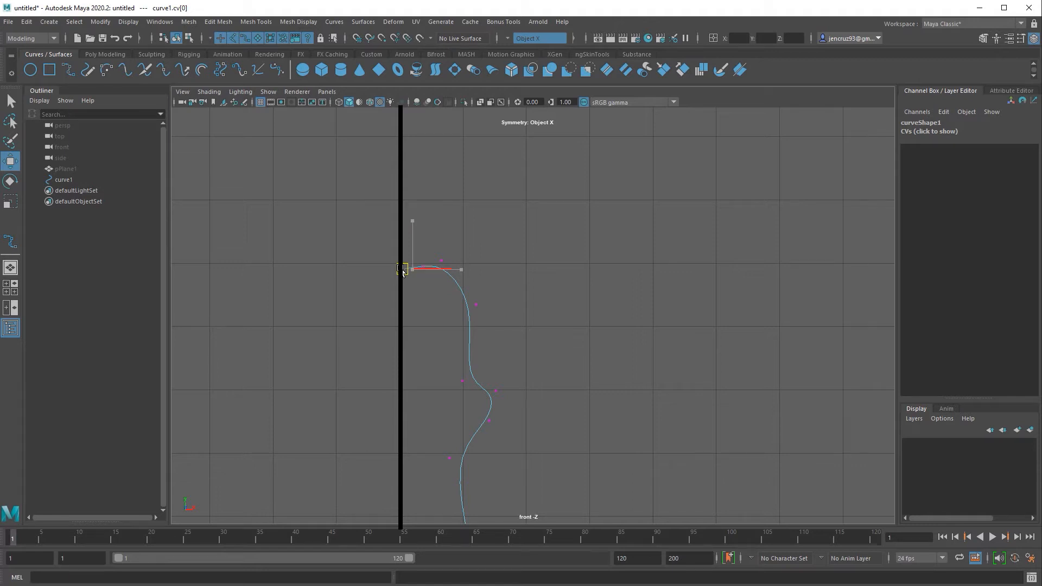
left_click_drag(402, 268, 399, 270)
Step: Snap the tip's end vertex to the grid and level the second control vertex with it
left_click(357, 40)
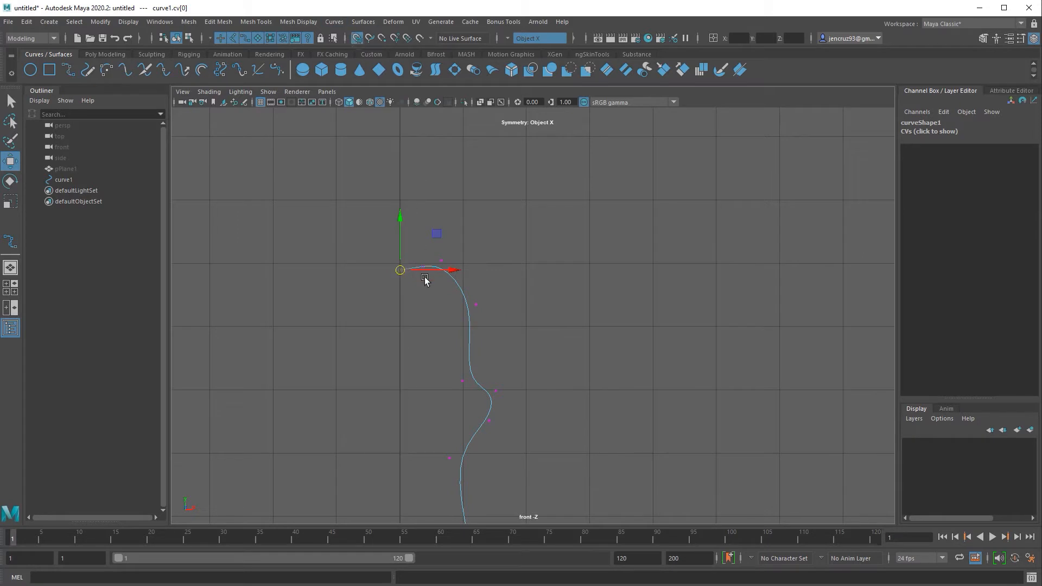
left_click_drag(440, 271, 411, 278)
mouse_move(400, 232)
left_mouse_down()
mouse_move(400, 147)
mouse_move(410, 247)
left_mouse_up()
left_click(424, 268)
left_click_drag(422, 230, 423, 227)
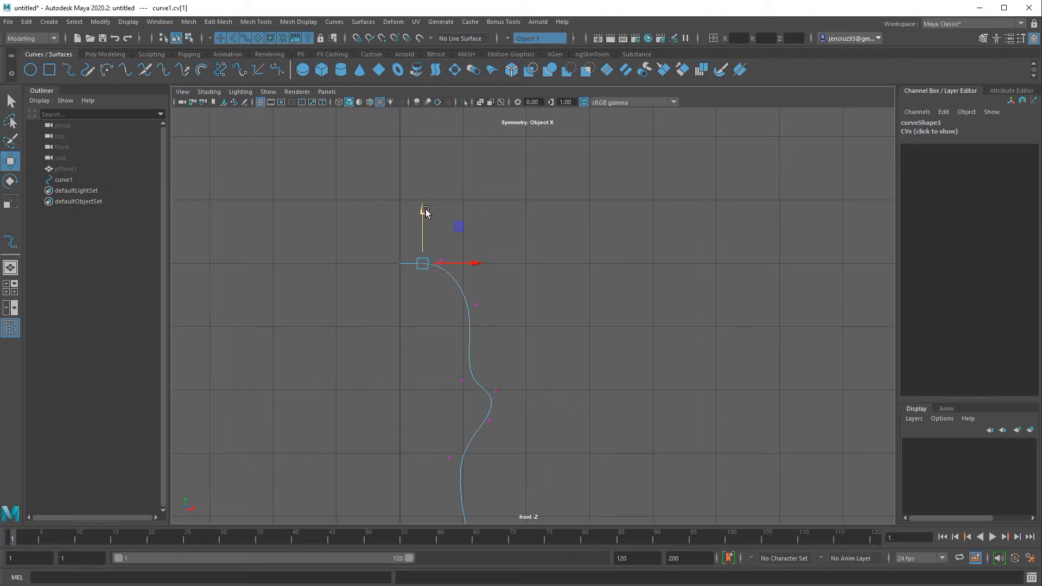
Step: Reposition the control vertices on the knob's side and top to smooth its rounded outline
middle_click_drag(498, 345, 502, 309, "alt")
left_click(466, 345)
left_click_drag(466, 345, 473, 345)
left_click(479, 269)
left_click_drag(479, 269, 471, 268)
left_click(445, 225)
left_click(422, 228)
left_click_drag(422, 228, 421, 227)
Step: Adjust the control vertices between the upper stacked rings to refine the creases and bulges
middle_click_drag(512, 447, 510, 314, "alt")
left_click(461, 378)
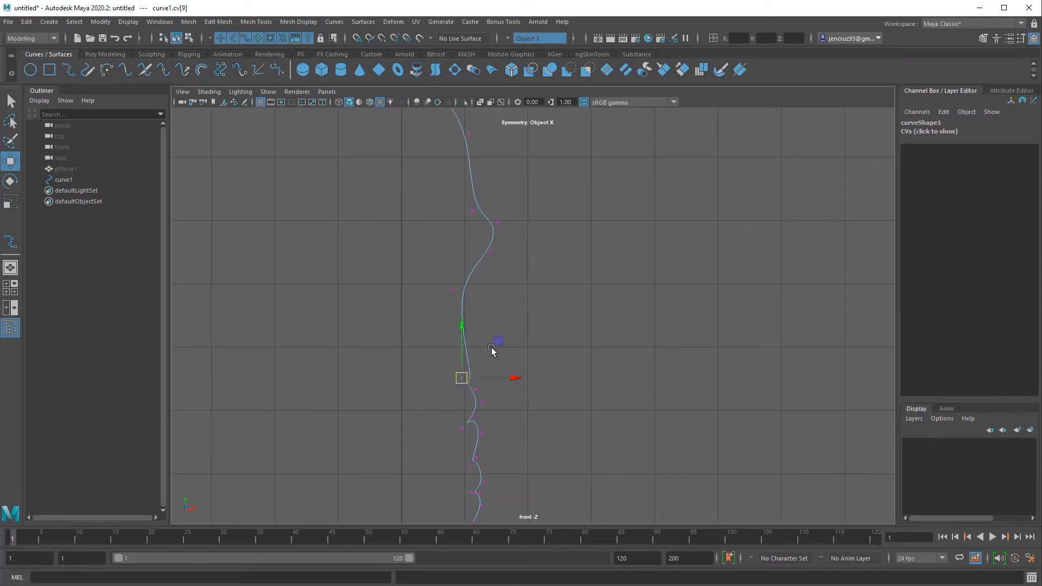
left_click(461, 429)
left_click_drag(462, 429, 465, 422)
middle_click_drag(463, 469, 470, 396, "alt")
left_click(476, 391)
left_click_drag(476, 392, 489, 371)
left_click(488, 361)
Step: Move the control vertices around the lowest stacked ring to sharpen its crease and outer edge
middle_click_drag(492, 417, 492, 388, "alt")
left_click(479, 391)
left_click(486, 390, "shift")
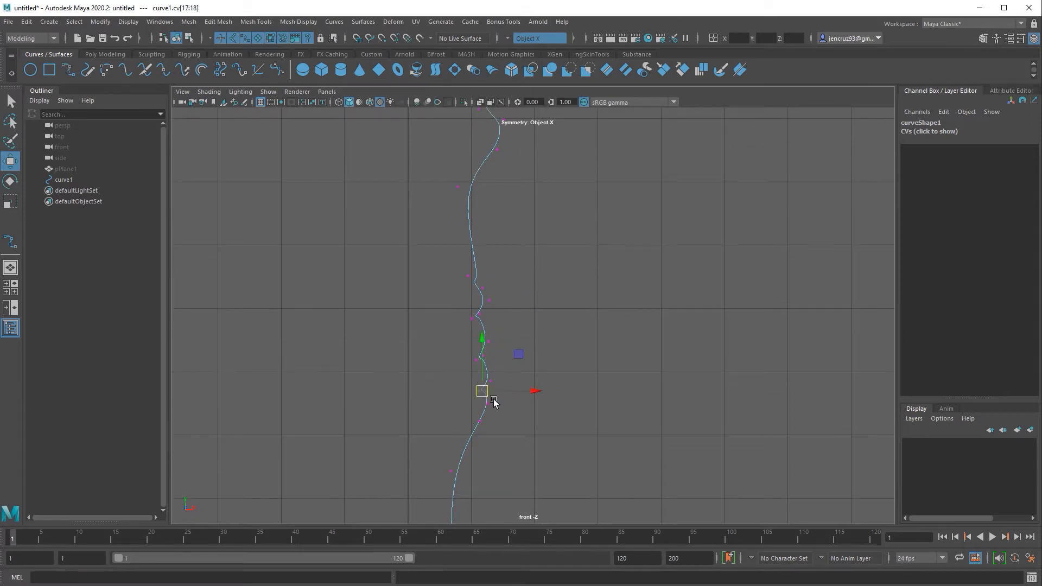
left_click_drag(482, 391, 484, 393)
left_click(488, 403)
middle_click_drag(496, 403, 493, 391, "alt")
left_click_drag(484, 390, 488, 395)
middle_click_drag(496, 416, 510, 228, "alt")
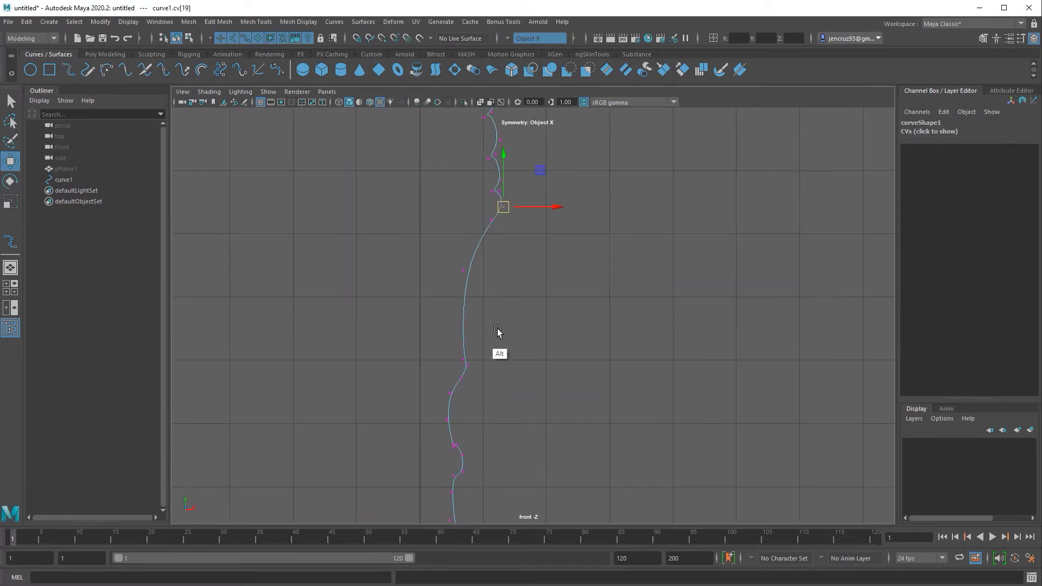
Step: Select the control vertices from the tapered handle down to the bell's rim and shift them slightly outward
right_click_drag(647, 404, 489, 398, "alt")
middle_click_drag(481, 398, 476, 321, "alt")
left_click_drag(478, 260, 521, 373)
left_click_drag(557, 319, 558, 321)
middle_click_drag(575, 408, 570, 361, "alt")
right_click_drag(569, 360, 557, 365, "alt")
left_click_drag(586, 492, 422, 279, "ctrl+shift")
left_click_drag(574, 355, 581, 357)
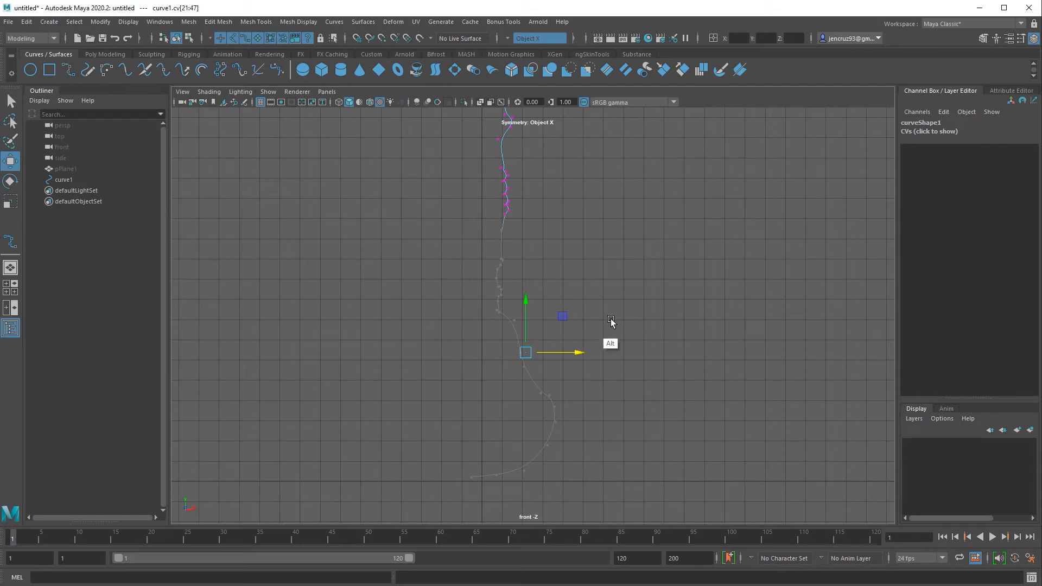
Step: Unhide the reference plane pPlane1
middle_click_drag(611, 319, 624, 382, "alt")
right_click_drag(623, 382, 608, 353, "alt")
middle_click_drag(607, 353, 611, 333, "alt")
left_click(95, 170)
key("shift+h")
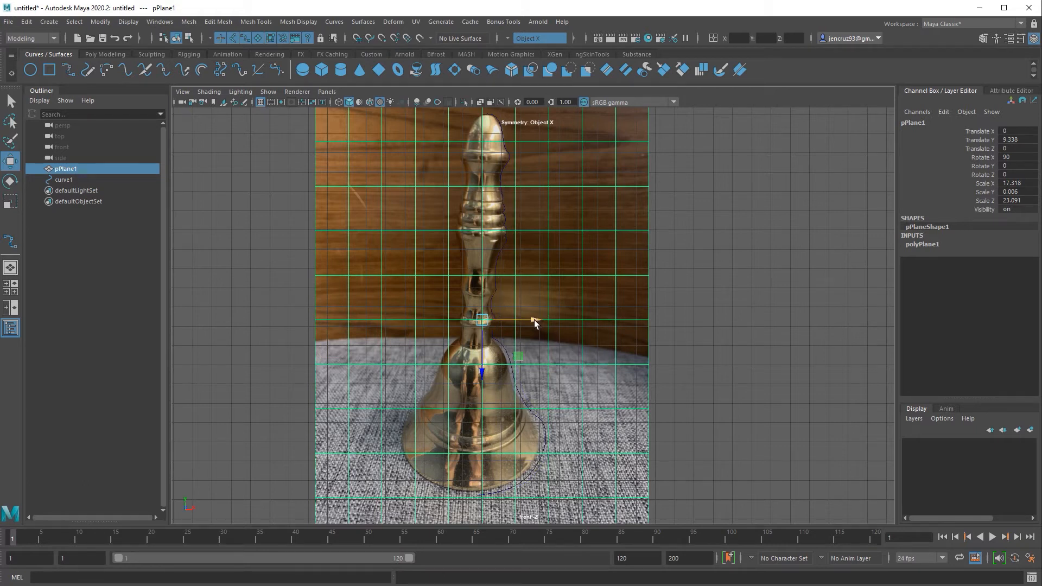
Step: Create a display layer for the reference plane and name it REF
left_click(1030, 430)
double_click(962, 444)
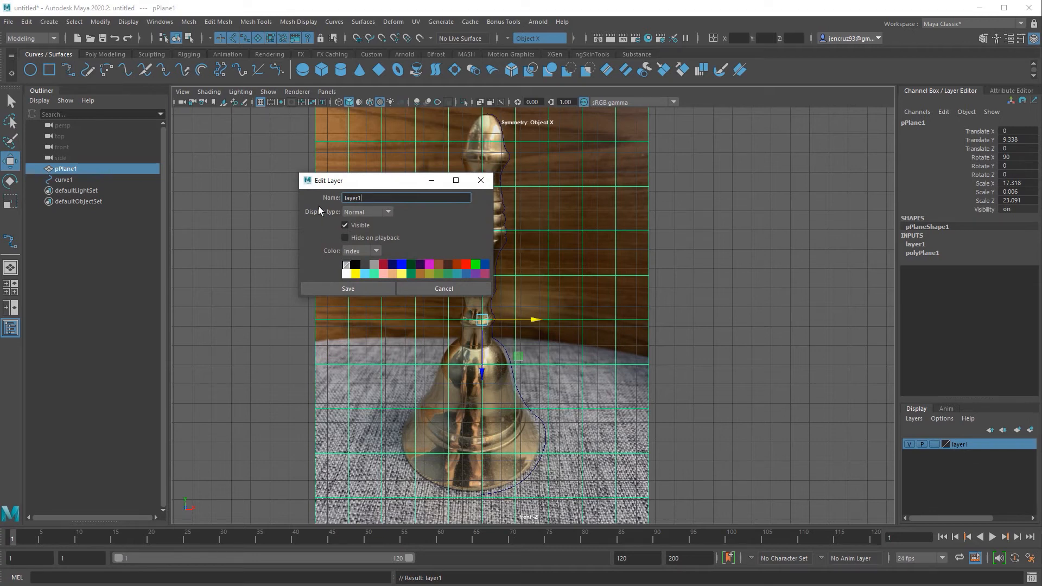
key("ctrl+a")
type("REF")
left_click(383, 290)
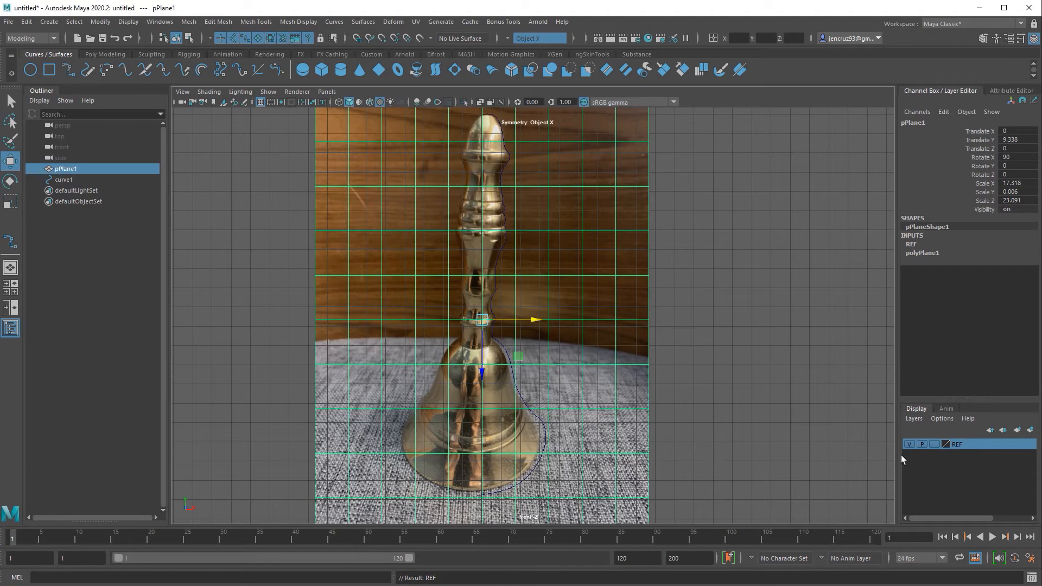
Step: Set the REF layer to reference display mode so the image plane cannot be selected
left_click(933, 444)
left_click(936, 445)
left_click(616, 468)
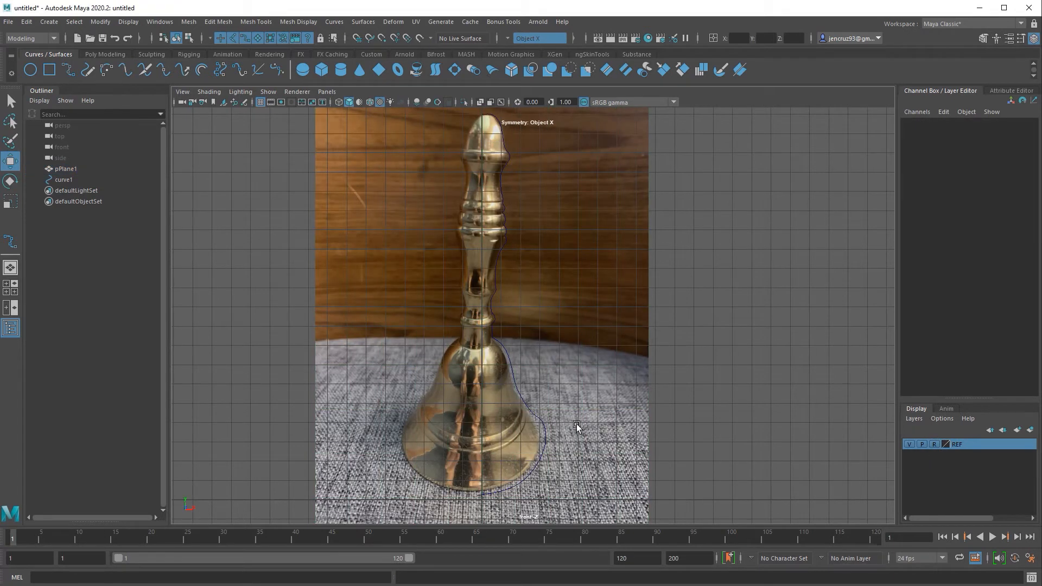
Step: Show curve1's control vertices and adjust the ones where the neck meets the bell's shoulder
left_click(528, 402)
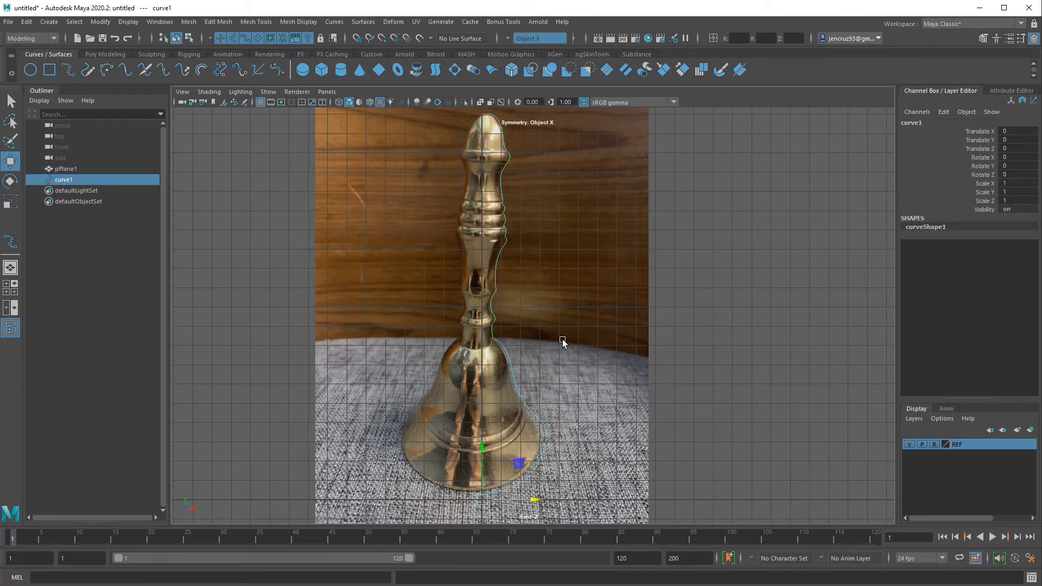
right_click_drag(628, 307, 621, 318)
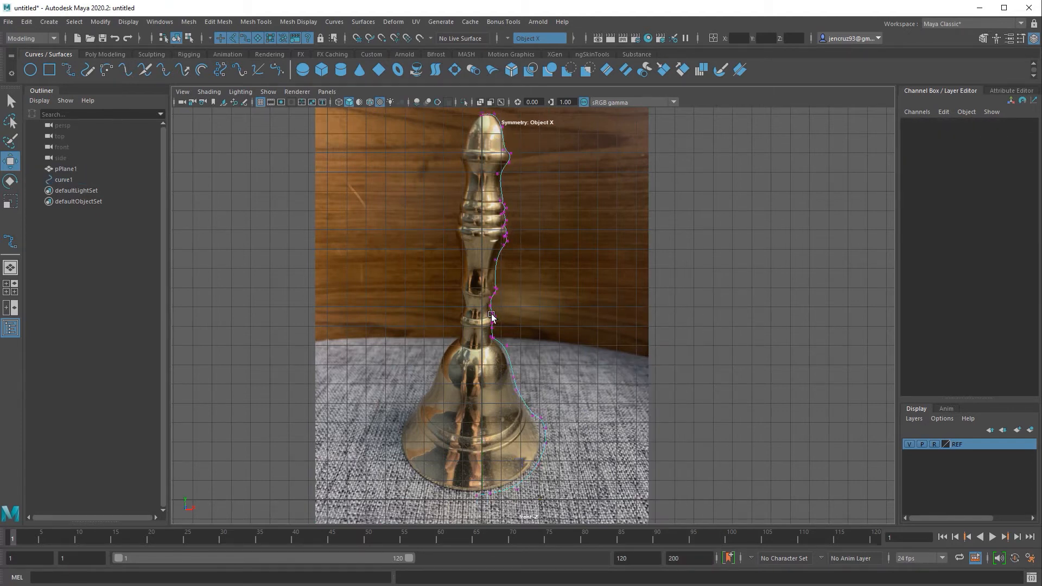
right_click_drag(519, 316, 474, 235, "alt")
middle_click_drag(473, 235, 683, 382, "alt")
left_click_drag(346, 329, 425, 379)
left_click(423, 379)
left_click(405, 391)
left_click(423, 379)
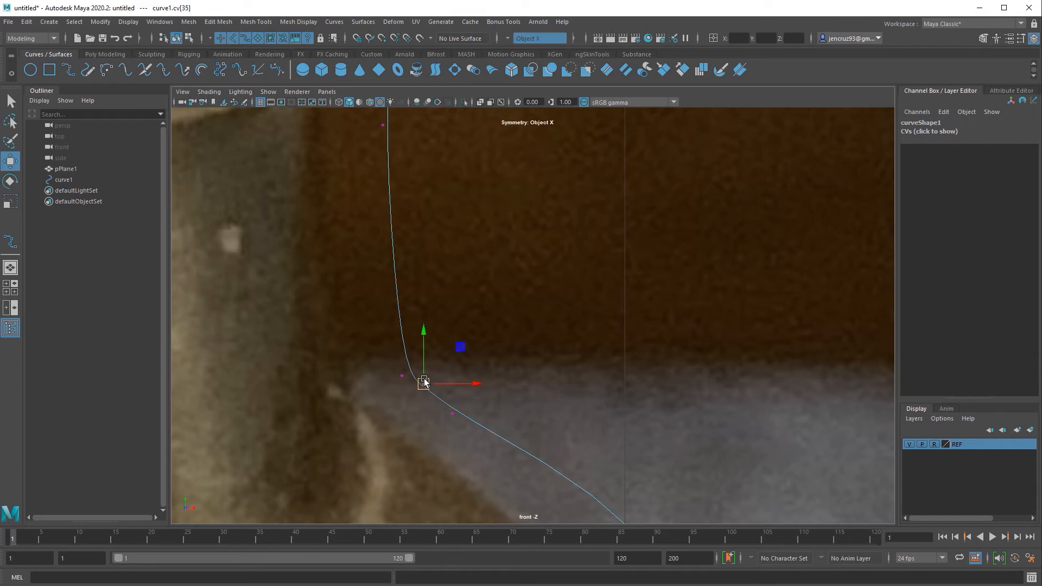
Step: Move the control vertex at the top crease of the ring above the bell slightly upward
middle_click_drag(515, 141, 570, 463, "alt")
right_click_drag(570, 464, 557, 259, "alt")
middle_click_drag(557, 258, 562, 314, "alt")
left_click(495, 254)
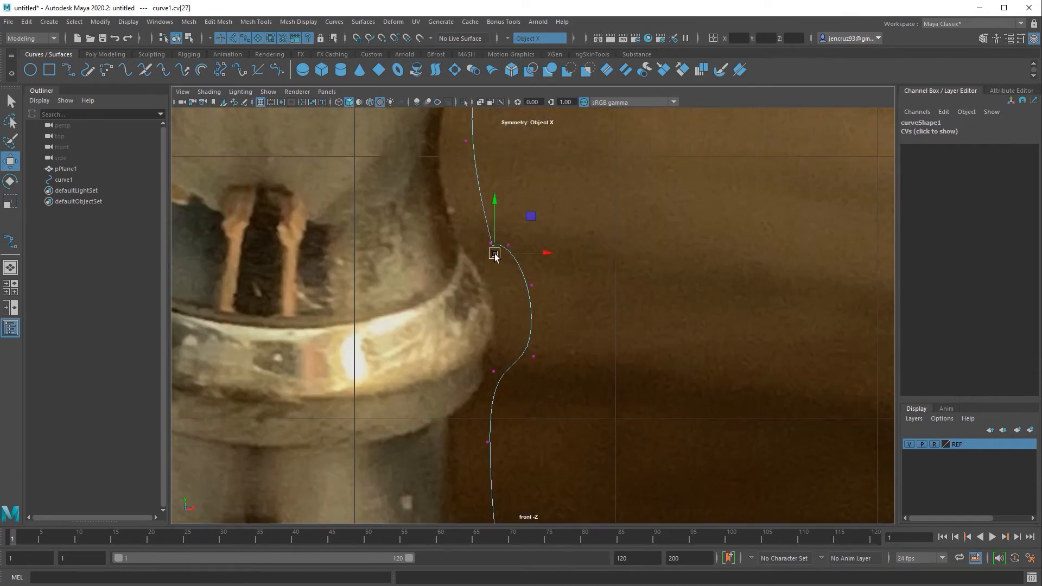
left_click_drag(495, 254, 490, 235)
middle_click_drag(524, 239, 529, 255, "alt")
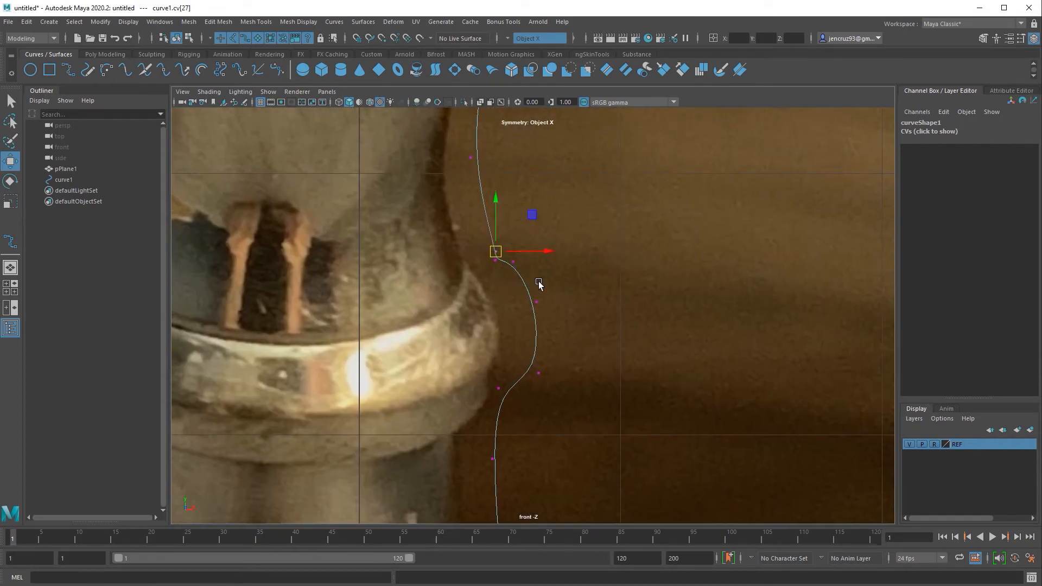
Step: Reposition the control vertices on the upper and outer edge of the ring above the bell to reshape its bulge
left_click(513, 262)
left_click_drag(514, 262, 546, 325)
left_click(537, 302)
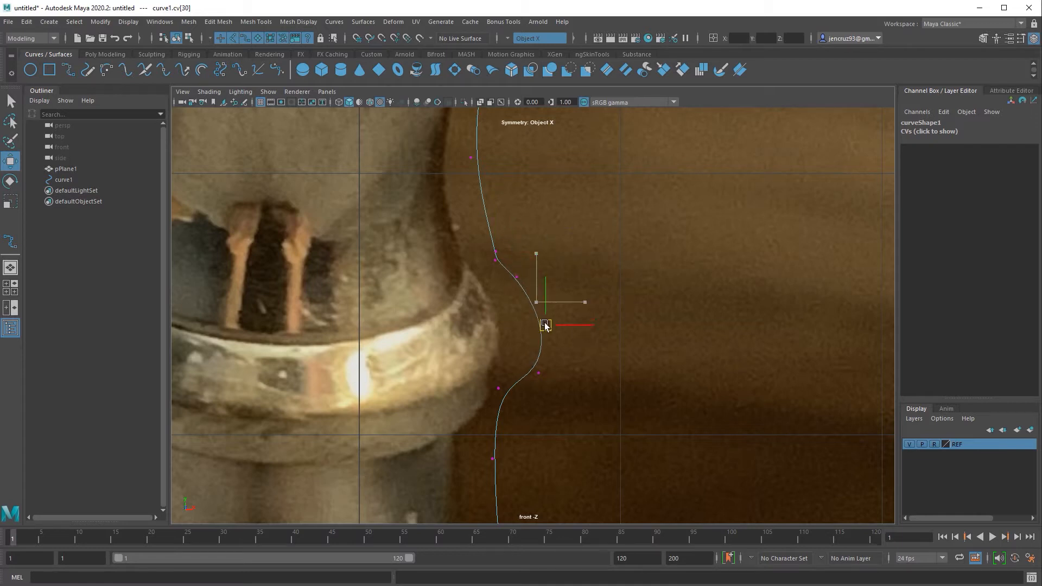
left_click(517, 276)
left_click_drag(517, 276, 516, 286)
middle_click_drag(596, 418, 592, 341, "alt")
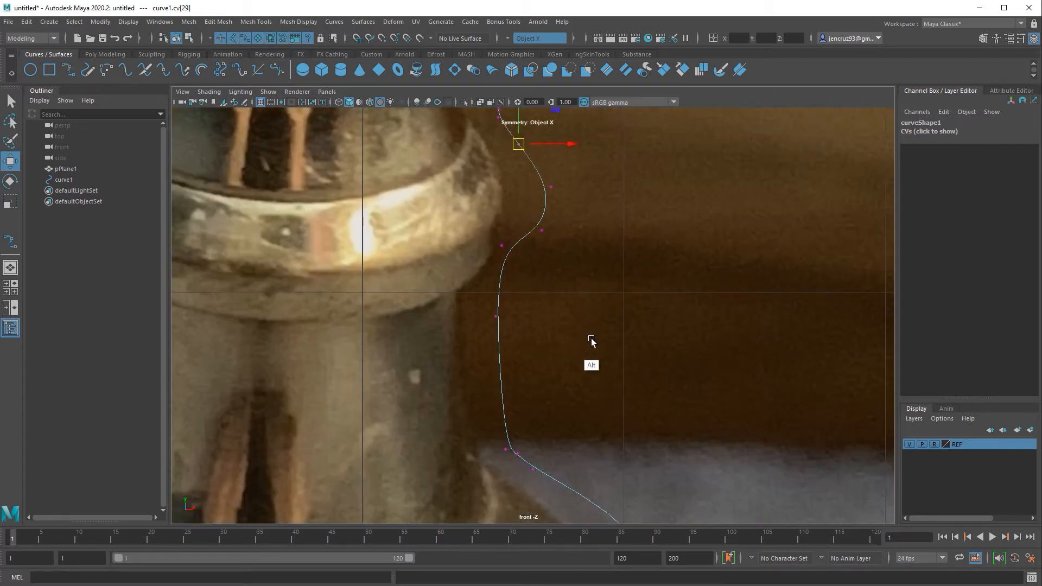
Step: Check the lower profile curve against the reference photo from the ring down to the bell's rim
right_click_drag(592, 340, 535, 285, "alt")
left_click(539, 276)
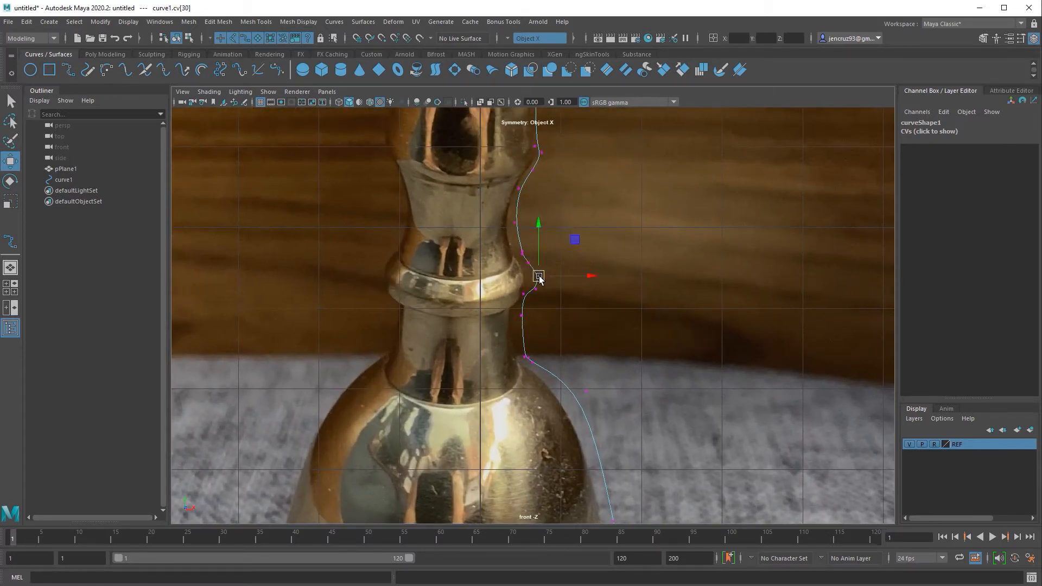
middle_click_drag(553, 321, 555, 313, "alt")
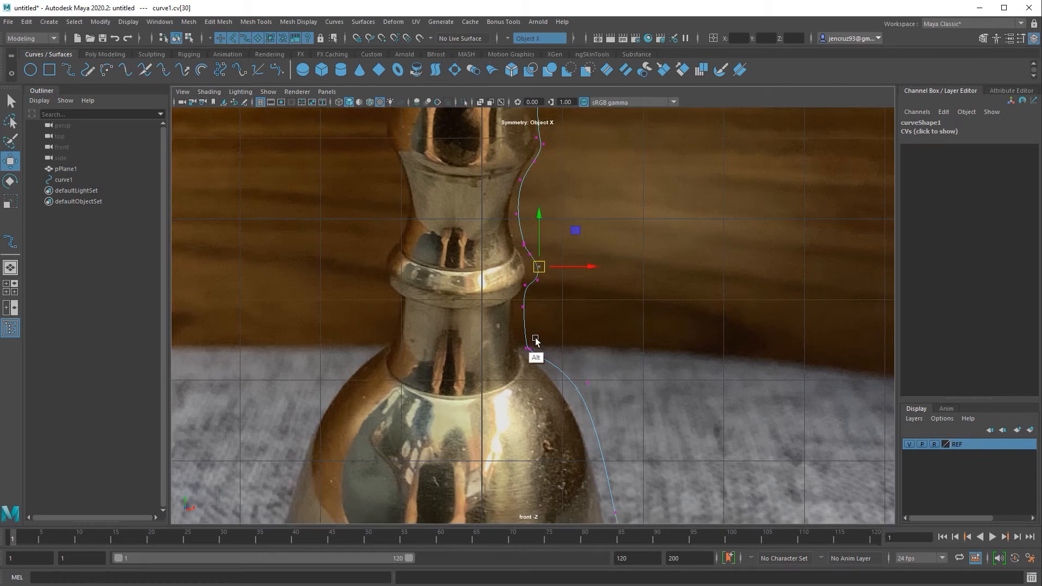
middle_click_drag(552, 357, 551, 311, "alt")
middle_click_drag(570, 375, 565, 341, "alt")
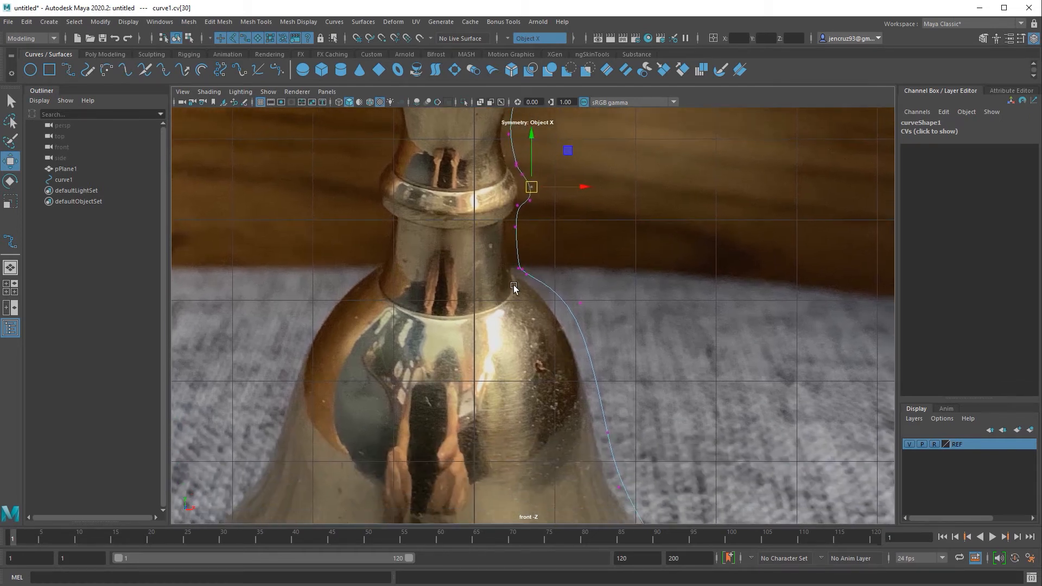
middle_click_drag(603, 394, 595, 239, "alt")
middle_click_drag(651, 402, 640, 282, "alt")
right_click_drag(735, 370, 612, 354, "alt")
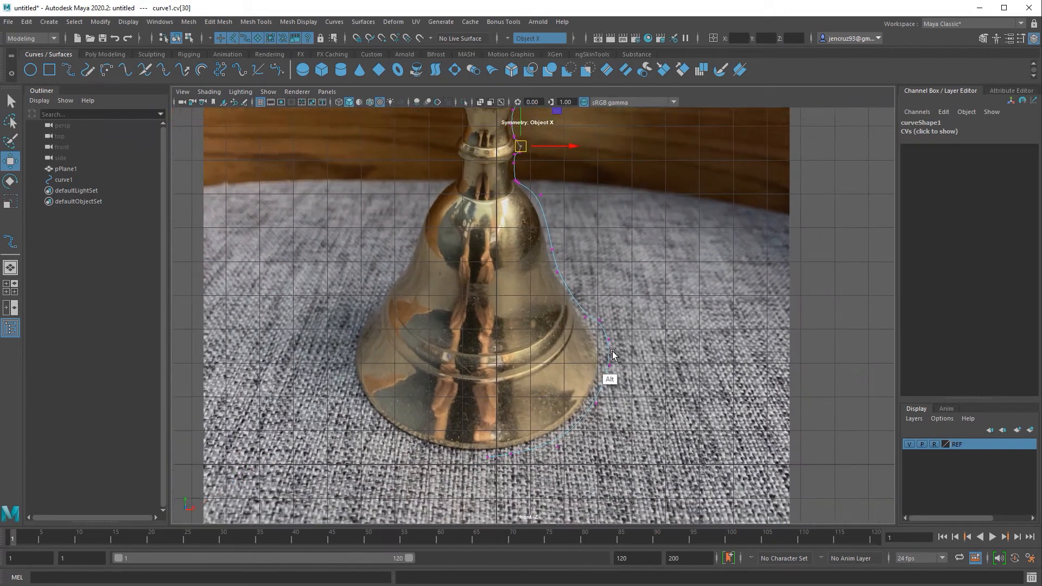
Step: Select the three control vertices at the rim's outer edge and move them outward and down
left_click_drag(612, 354, 477, 507)
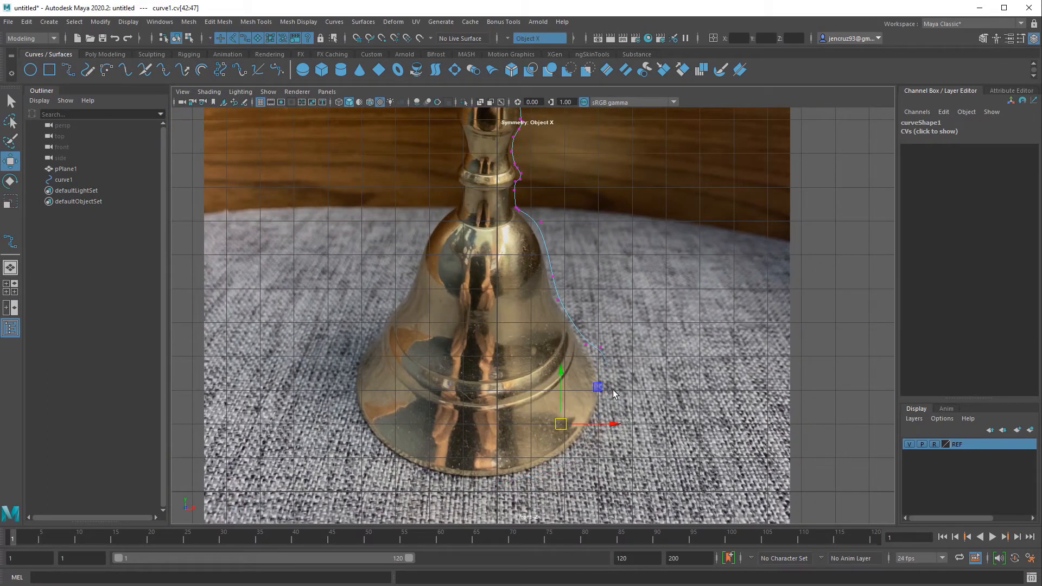
left_click(601, 349)
key("ctrl+z")
left_click(601, 351)
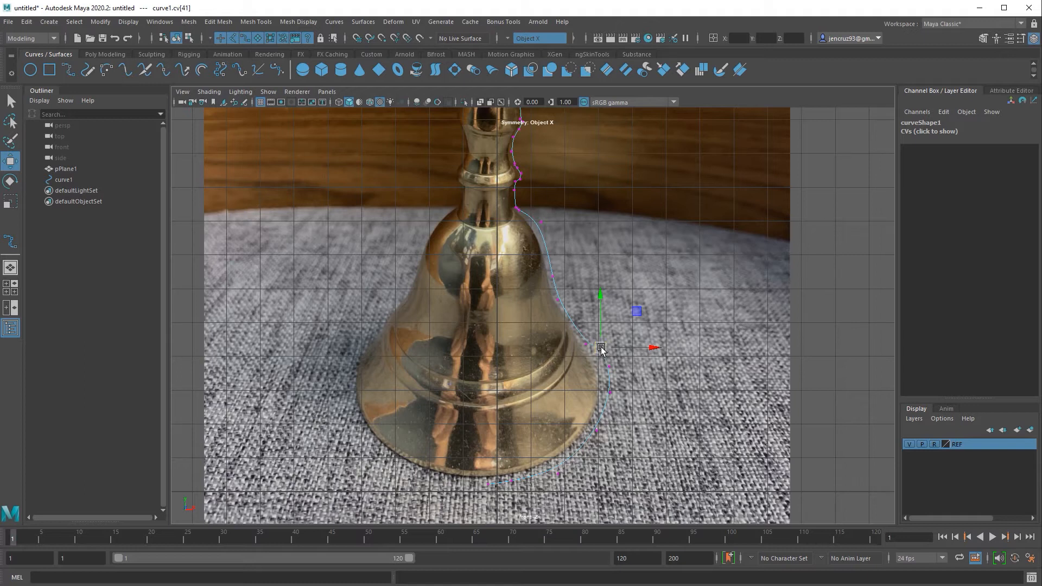
left_click_drag(636, 432, 596, 342)
left_click_drag(606, 370, 618, 392)
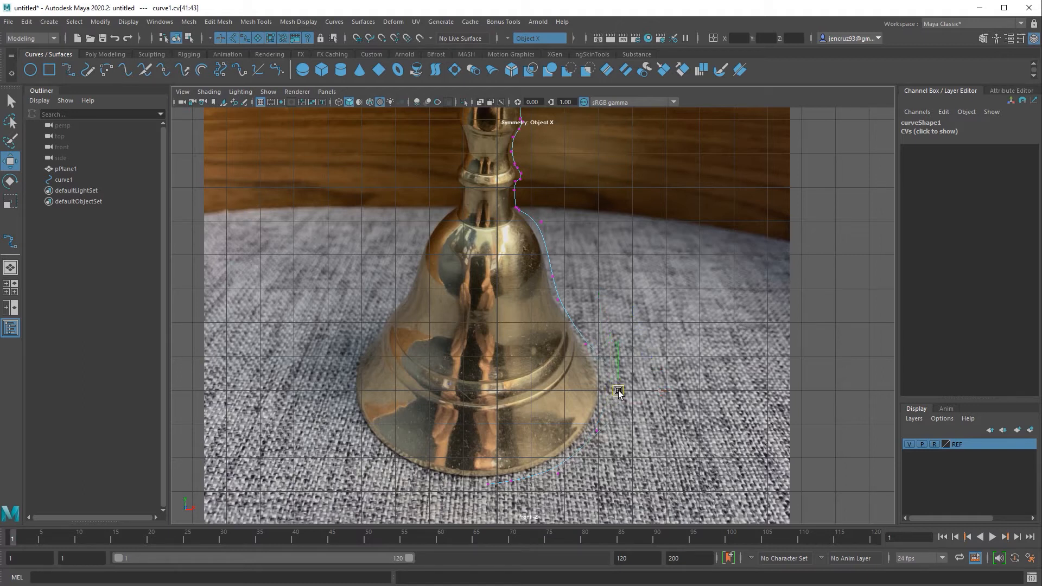
Step: Lower the control vertex beneath the rim's edge and move the flare's upper vertex outward and down
left_click_drag(621, 456, 591, 423)
left_click_drag(598, 431, 599, 442)
left_click(613, 368)
left_click(621, 387)
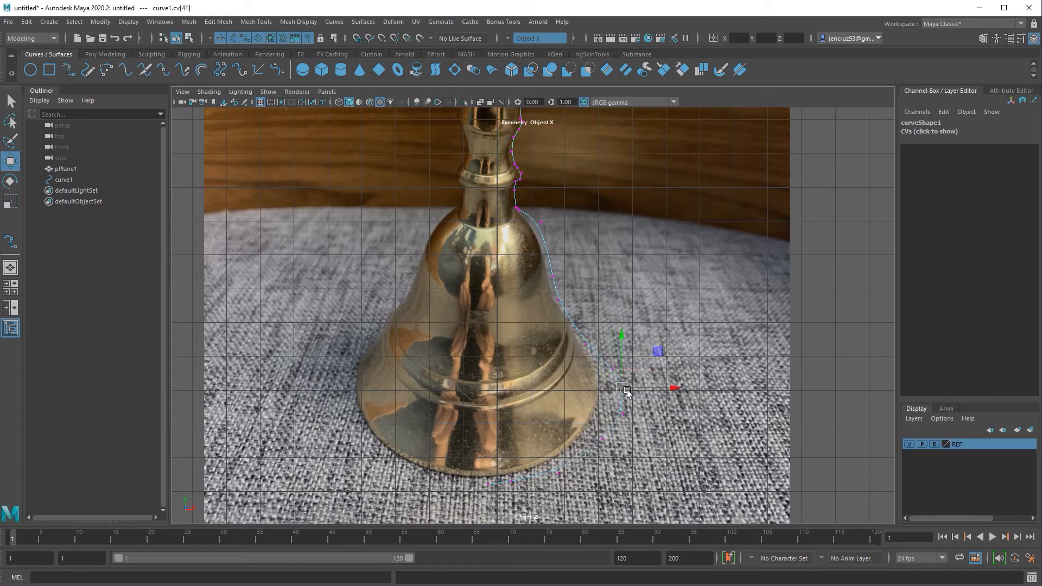
Step: Move the control vertex on the bell's lower flare inward and up and adjust the rim's outer-edge vertices
mouse_move(622, 388)
left_mouse_down()
mouse_move(629, 403)
mouse_move(610, 376)
left_mouse_up()
left_click(613, 368)
left_click(624, 413)
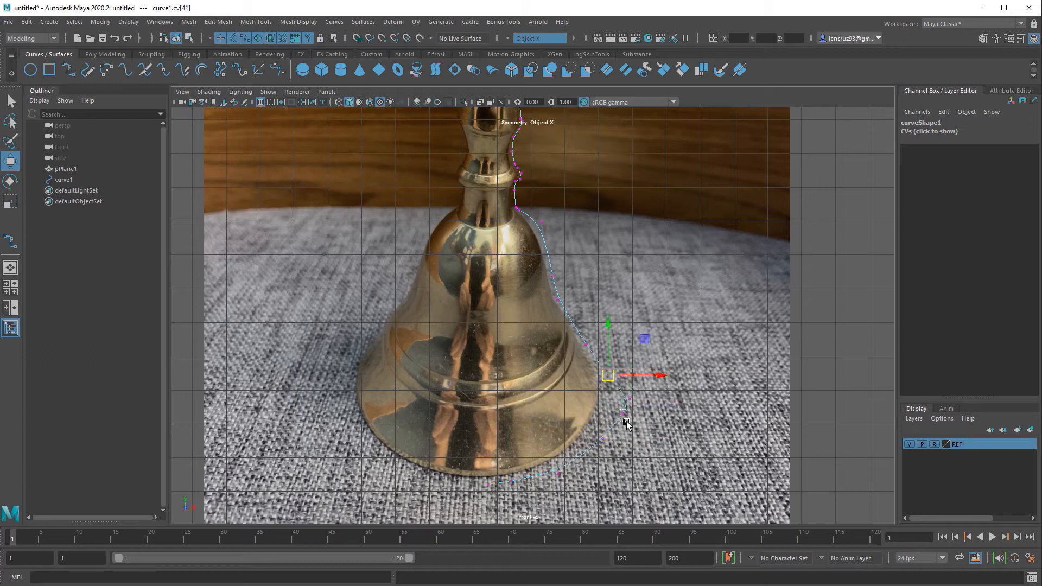
left_click_drag(623, 413, 587, 423)
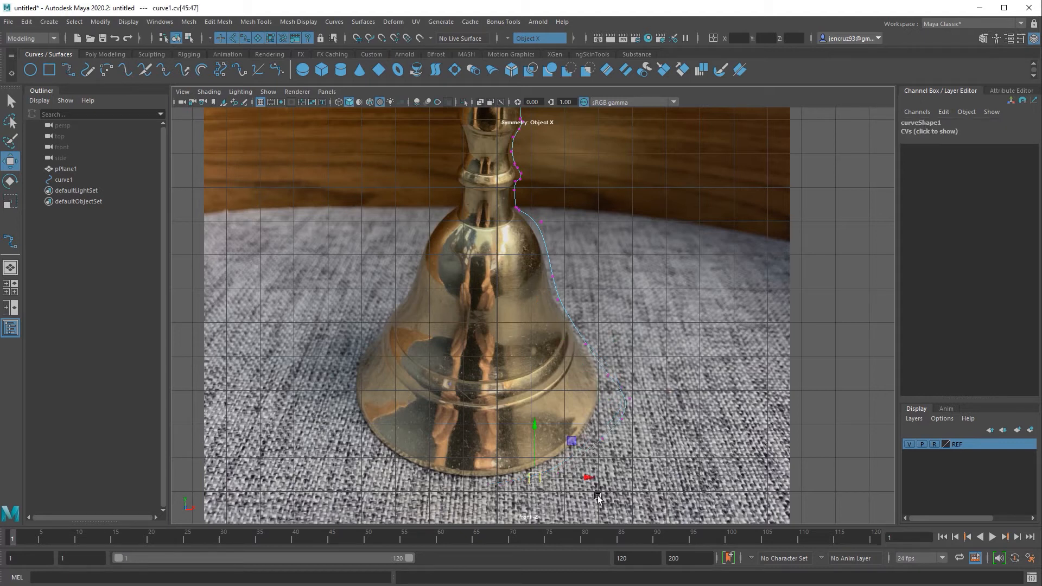
Step: Raise the curve's bottom control vertices toward the rim's edge and flatten them into a level base line
left_click_drag(558, 410, 559, 386)
left_click(621, 412)
left_click_drag(642, 409, 648, 408)
left_click_drag(630, 364, 630, 359)
left_click_drag(613, 478, 473, 411)
key("r")
key("w")
mouse_move(558, 381)
left_mouse_down()
mouse_move(558, 436)
mouse_move(559, 360)
left_mouse_up()
Step: Snap the curve's bottom end vertex to the centre axis and lower it level with the base line
left_click_drag(472, 386, 498, 419)
key("x")
left_click_drag(547, 491, 493, 486)
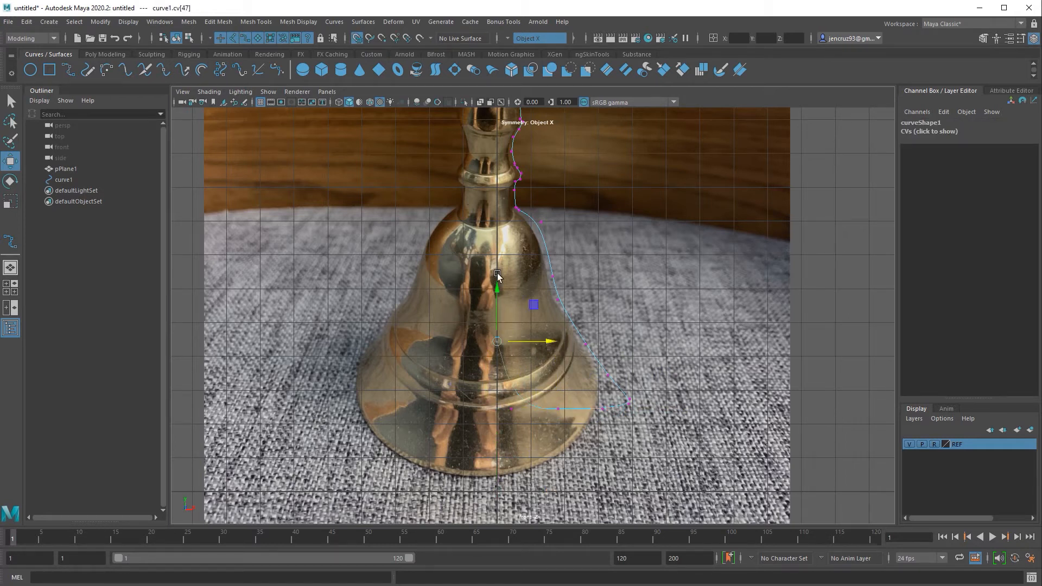
left_click_drag(498, 285, 503, 420)
left_click(512, 409)
Step: Adjust the control vertices around the rim and move them and the flare vertex above inward to refine the flare
left_click_drag(511, 356, 615, 426)
key("ctrl+z")
left_click_drag(580, 365, 615, 436)
left_click_drag(601, 380, 592, 429)
mouse_move(617, 359)
left_mouse_down()
mouse_move(618, 421)
mouse_move(634, 423)
mouse_move(614, 370)
left_mouse_up()
key("r")
key("w")
left_click_drag(658, 375, 645, 376)
left_click_drag(590, 336, 580, 350)
left_click_drag(641, 344, 634, 344)
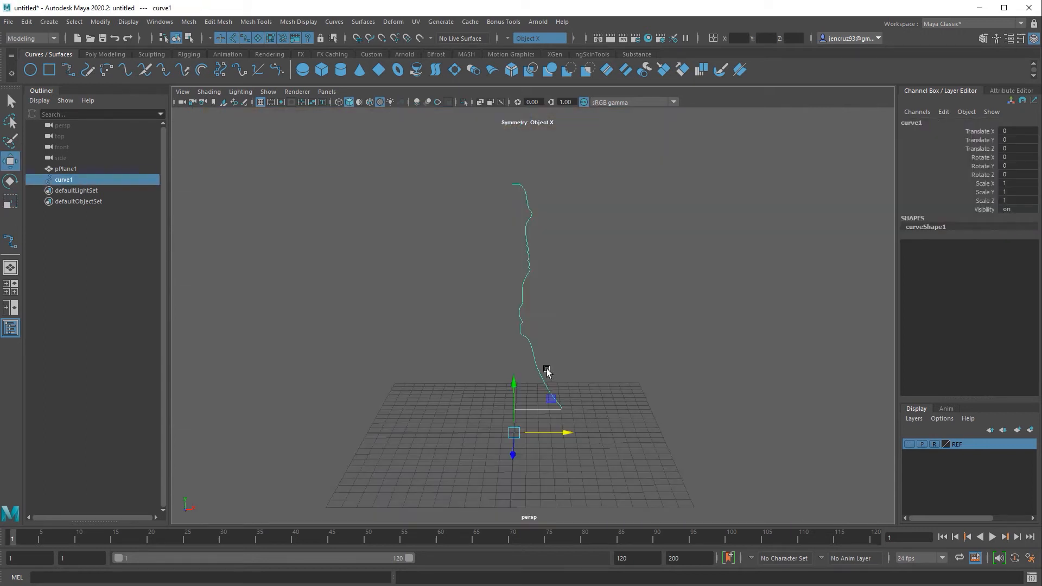
Step: Open the Revolve options for the profile curve and set the output geometry to Polygons
left_click(363, 22)
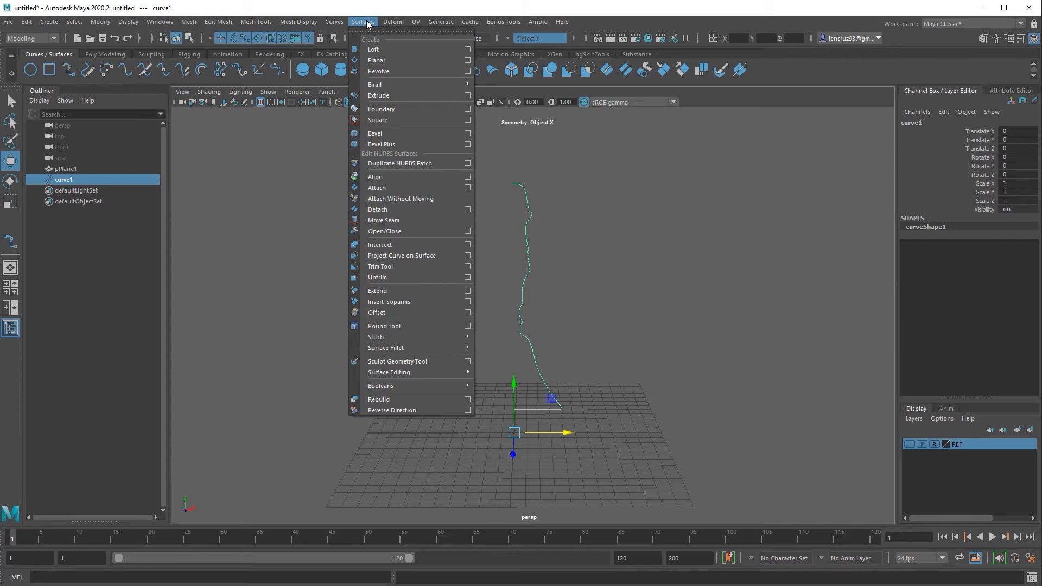
left_click(468, 71)
left_click_drag(766, 263, 785, 207)
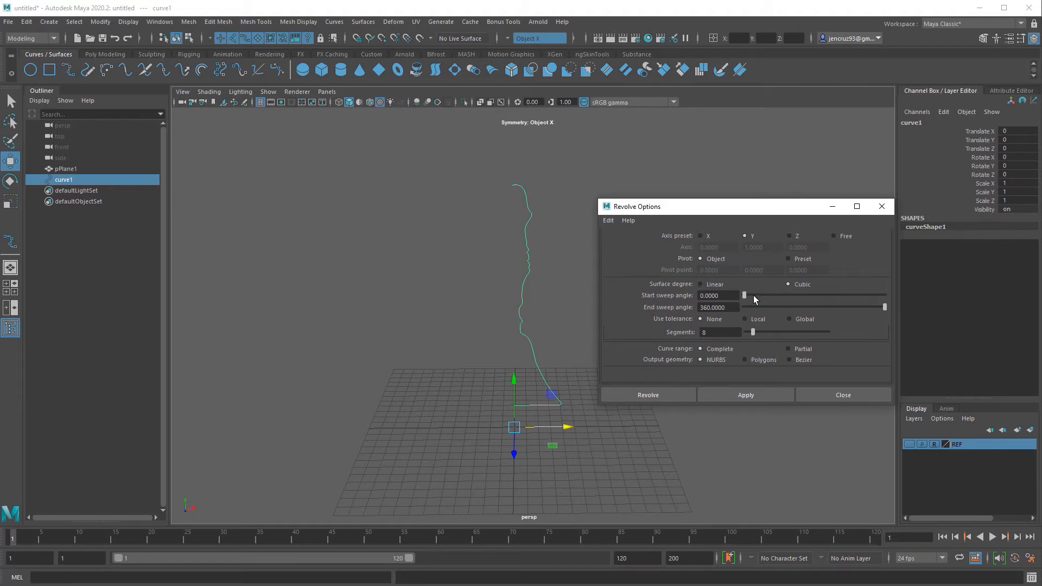
left_click_drag(788, 210, 795, 180)
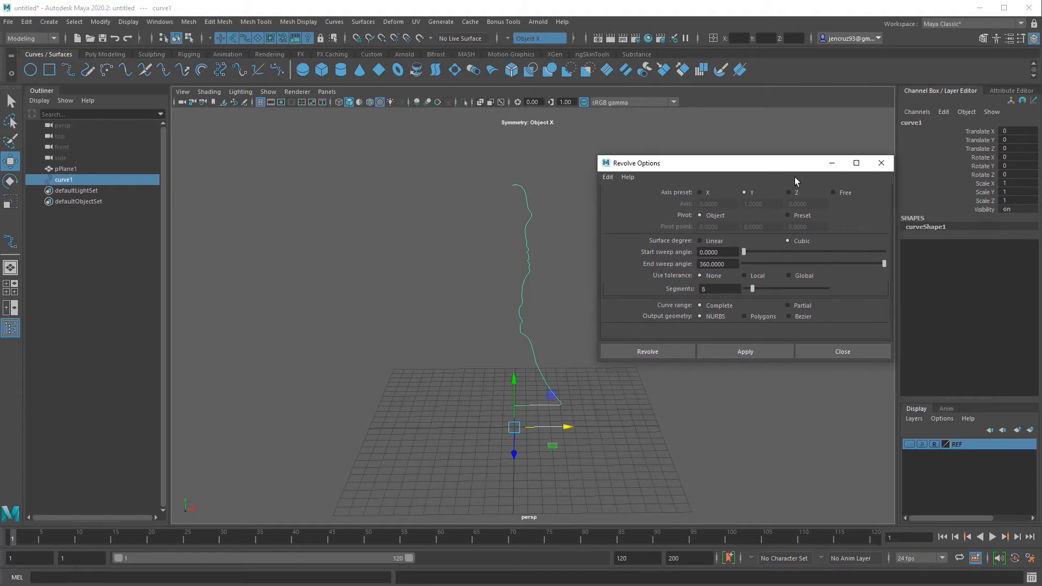
left_click(756, 316)
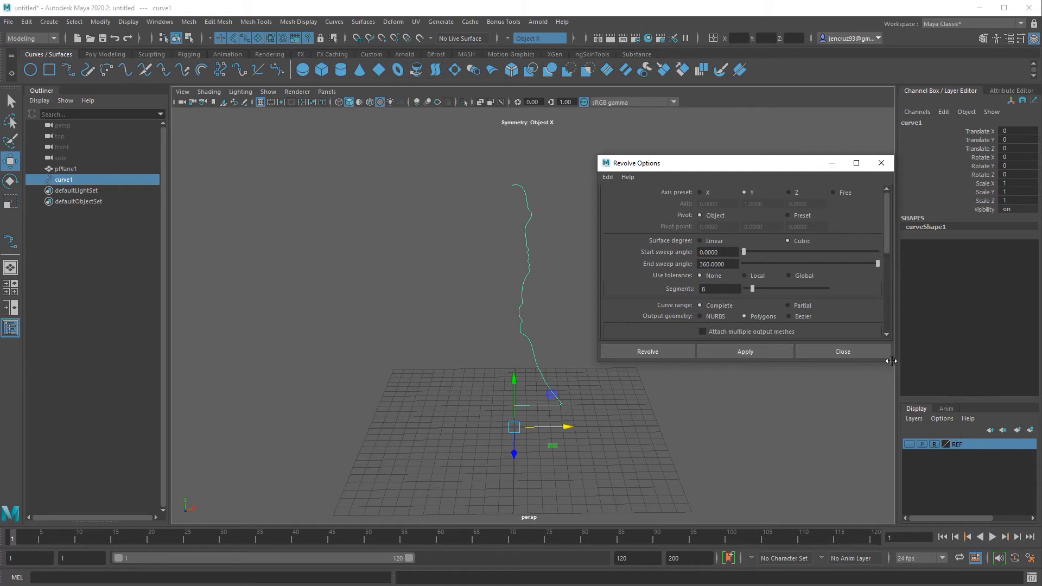
scroll(887, 336, "down", 1)
left_click_drag(797, 362, 799, 463)
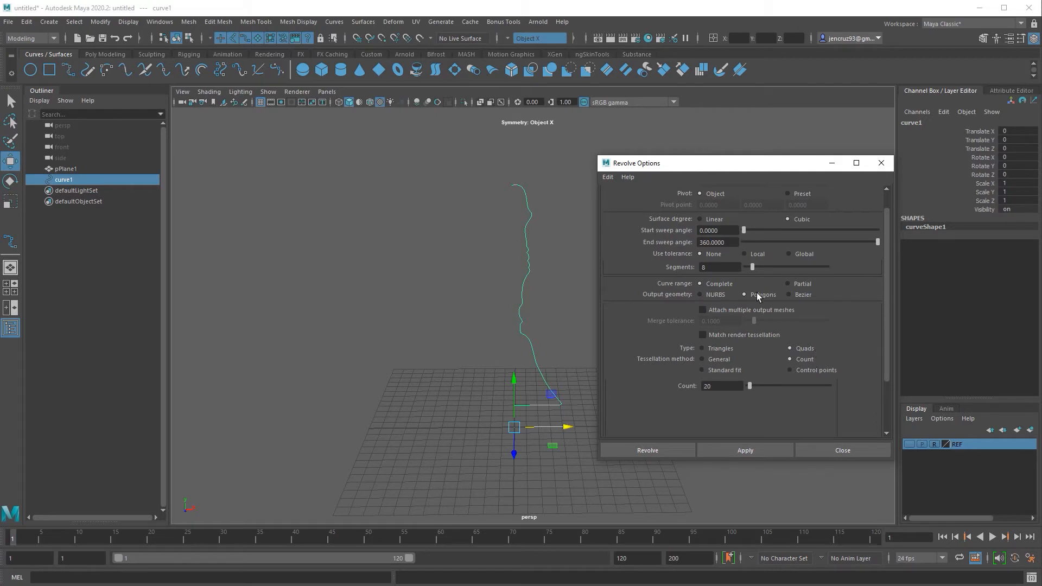
Step: Try revolving the curve with the Control points tessellation method, view the mesh and undo it
left_click(812, 371)
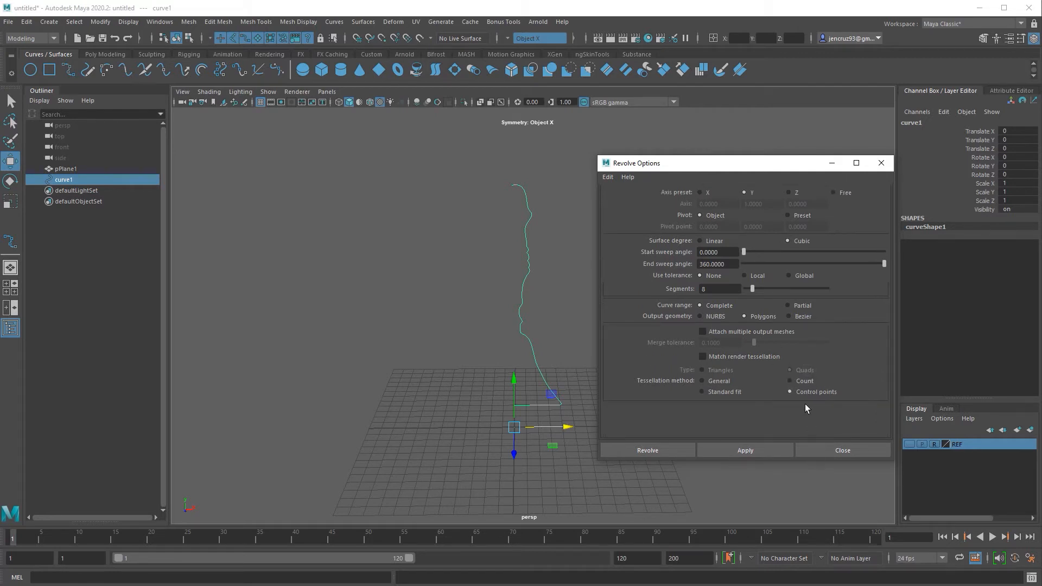
left_click(754, 451)
key("space")
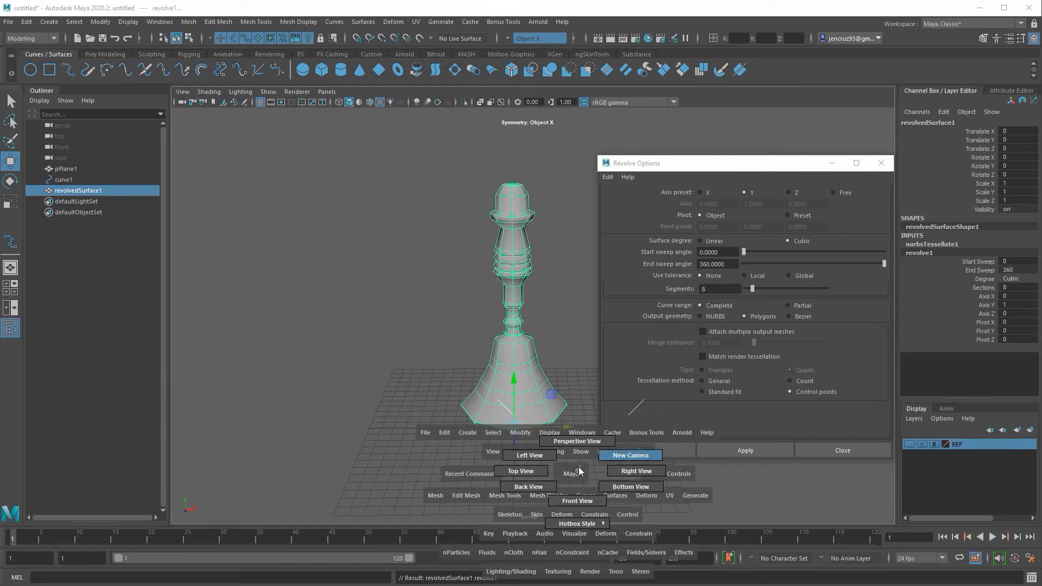
left_click_drag(577, 476, 561, 456, "alt")
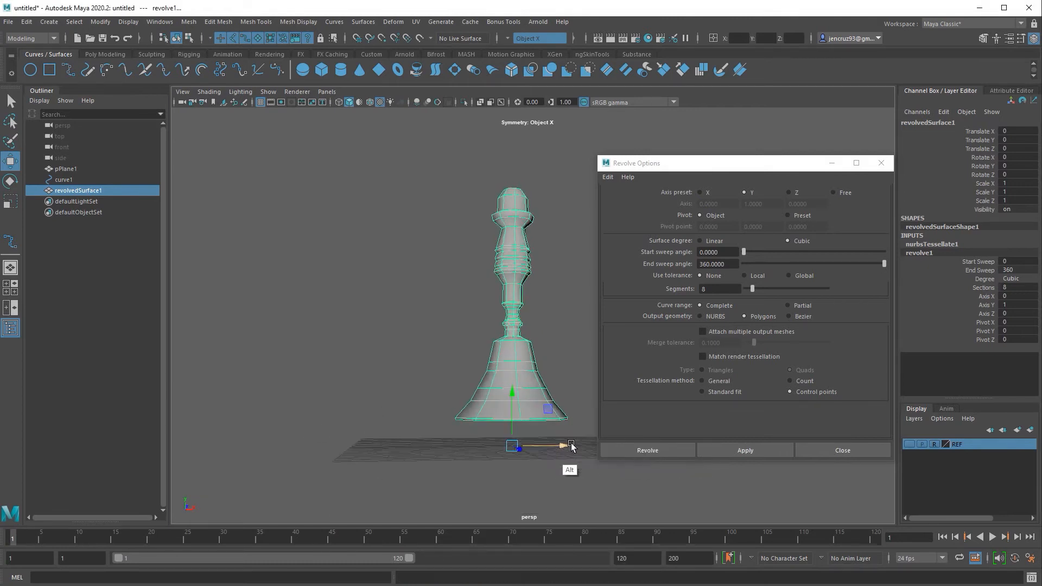
key("ctrl+z")
Step: Try revolving the curve with the General tessellation method and undo it
left_click_drag(891, 355, 886, 374)
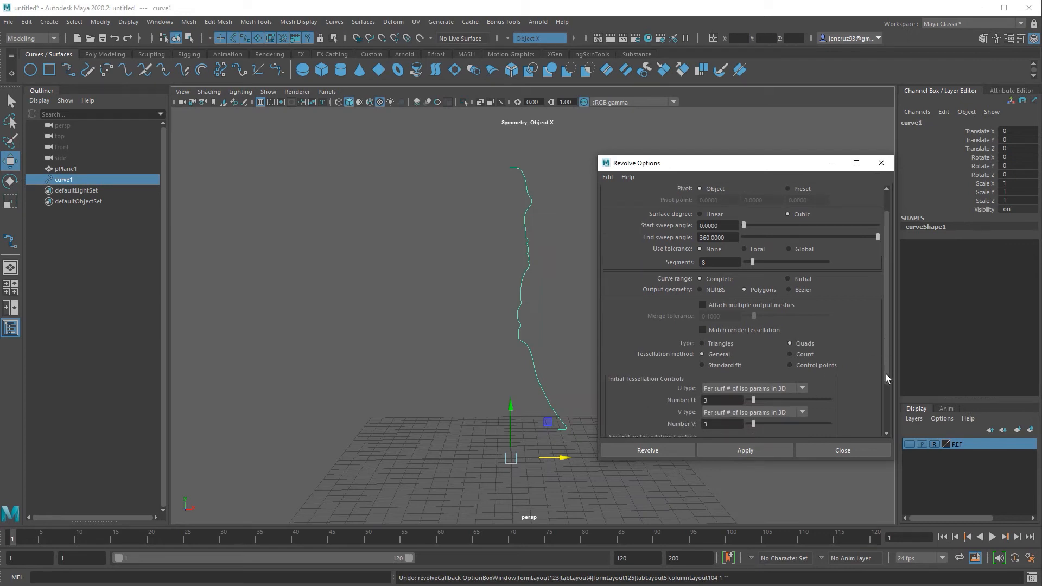
left_click(763, 450)
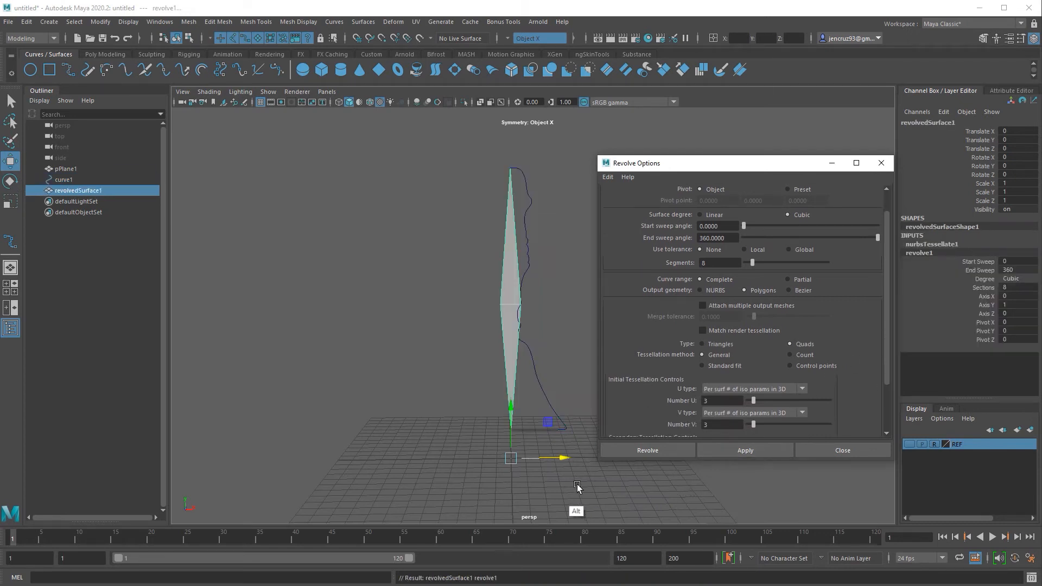
key("ctrl+z")
Step: Try revolving the curve with the Count tessellation method at 20 and undo it
left_click_drag(887, 374, 883, 415)
left_click(800, 292)
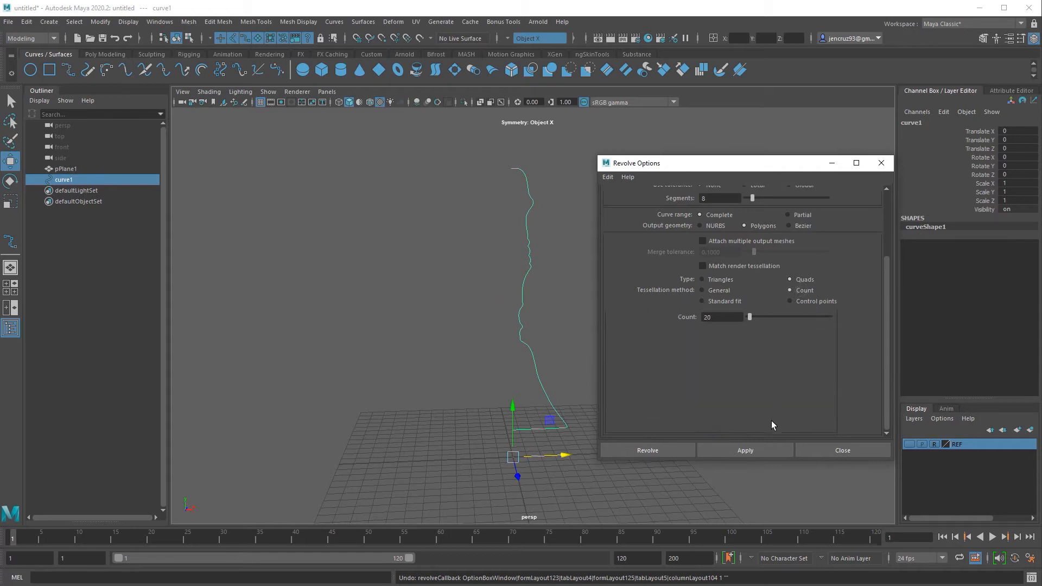
left_click(764, 451)
left_click_drag(667, 493, 687, 504, "alt")
key("ctrl+z")
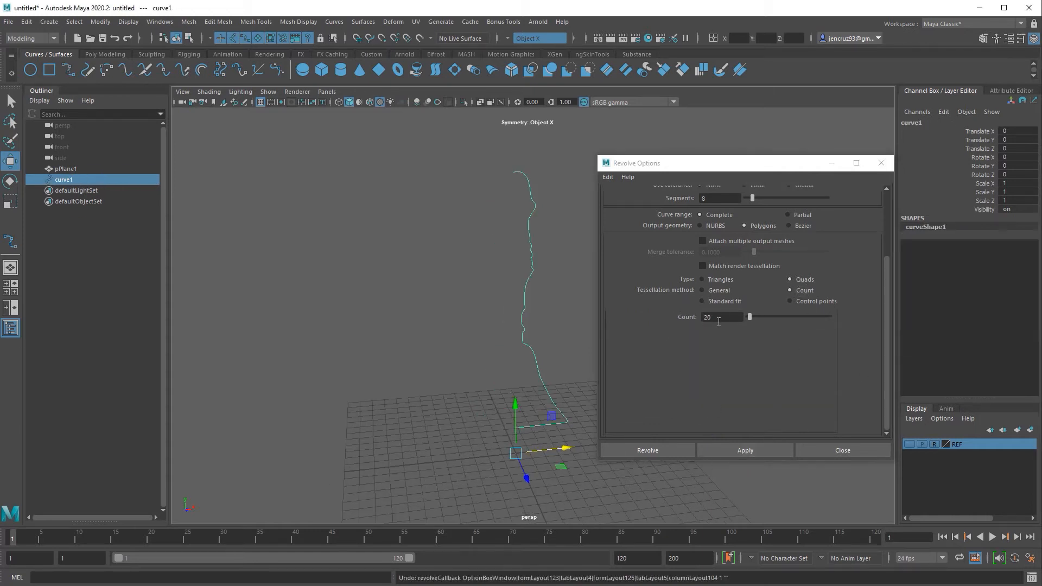
Step: Try revolving the curve with a tessellation count of 150 and undo it
double_click(719, 319)
type("150")
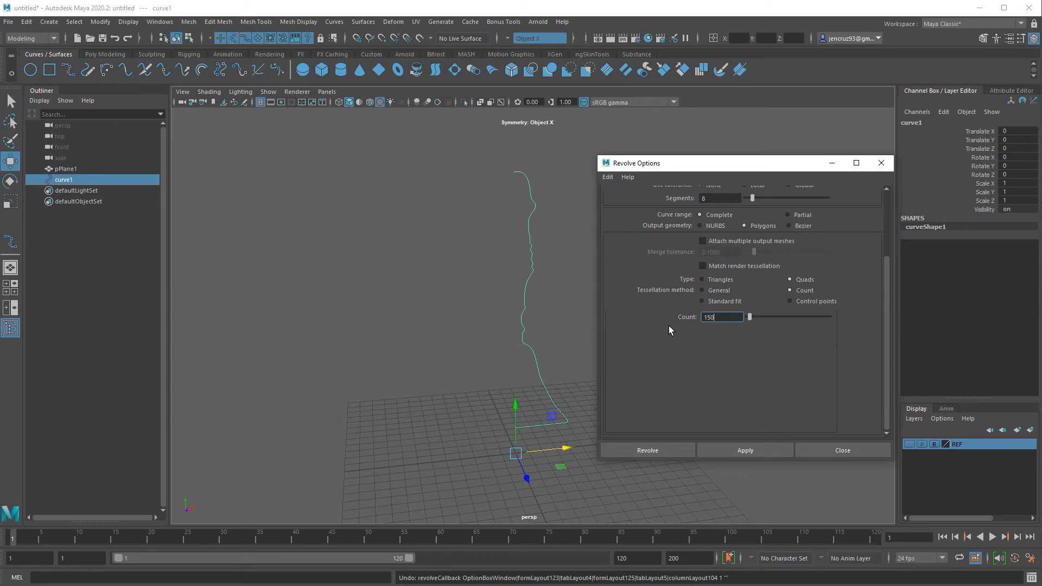
left_click(706, 449)
left_click_drag(588, 490, 582, 468, "alt")
key("ctrl+z")
Step: Try revolving the curve with the Standard fit tessellation method and undo it
left_click(724, 301)
left_click(740, 450)
key("ctrl+z")
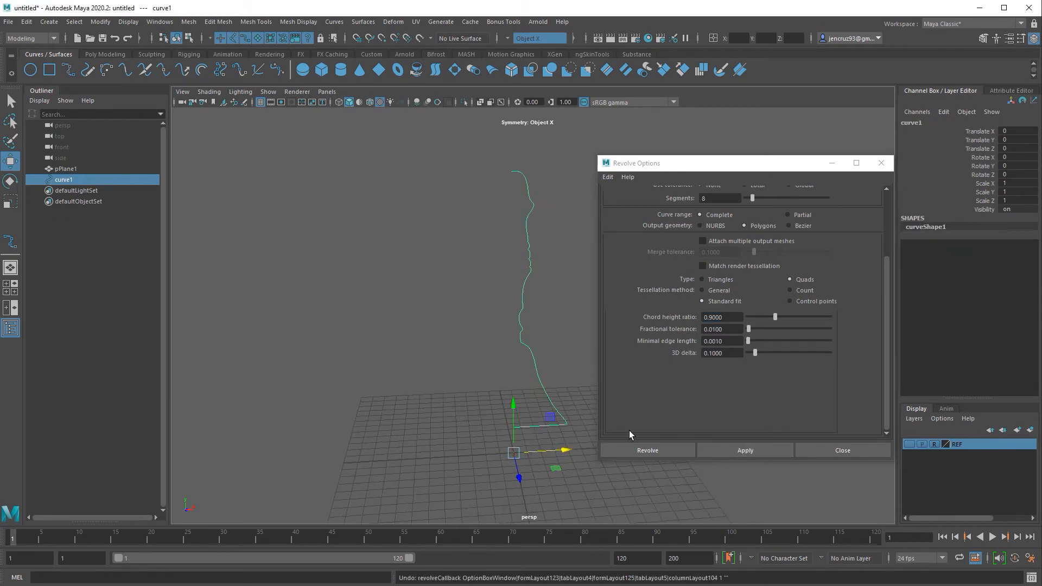
Step: Revolve the curve into a polygon bell with the Control points tessellation method and close the Revolve options
left_click(813, 301)
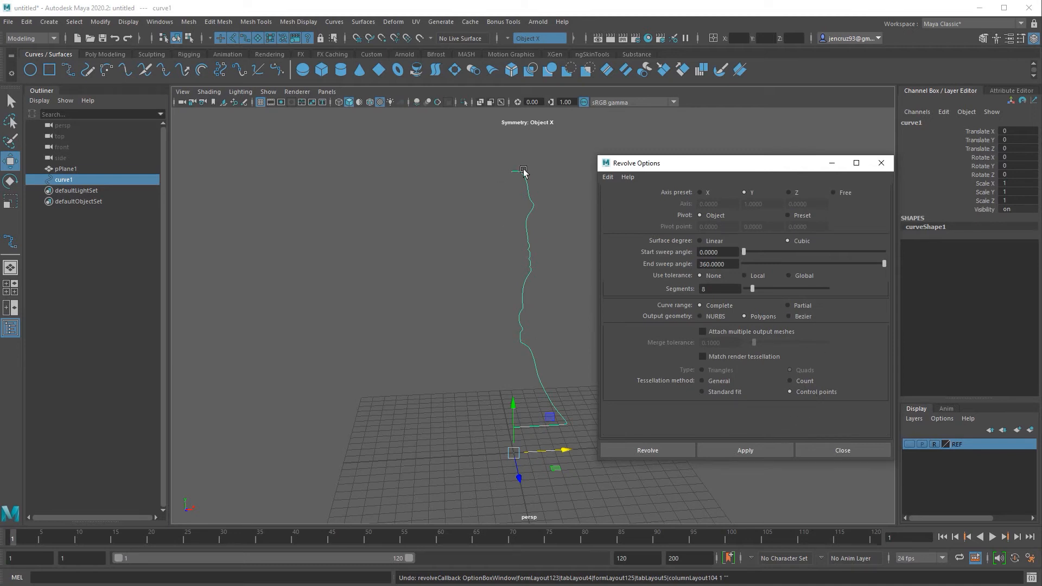
left_click(753, 449)
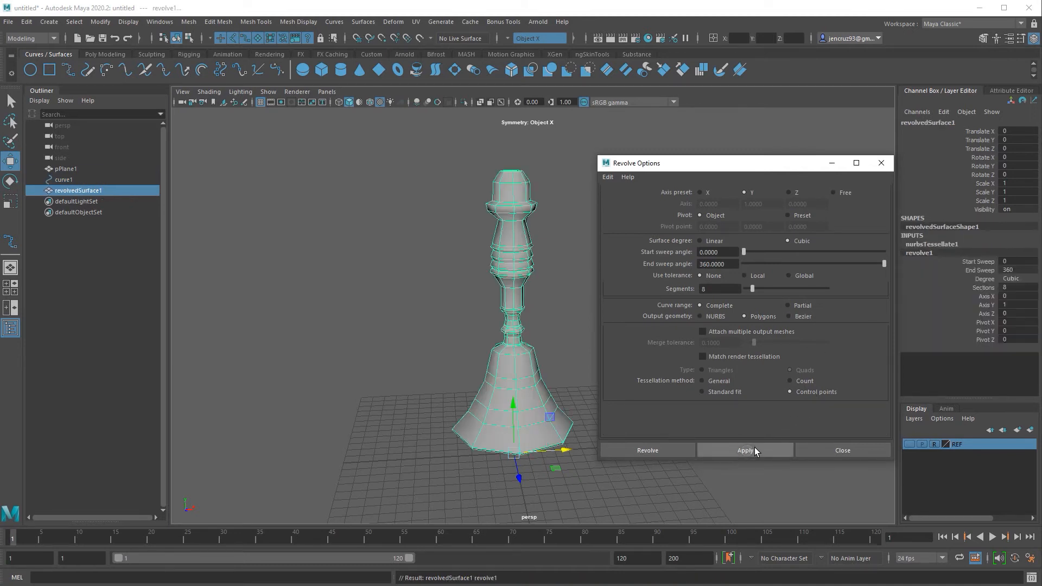
left_click(849, 450)
mouse_move(634, 481)
left_mouse_down("alt")
mouse_move(623, 471)
mouse_move(638, 483)
left_mouse_up("alt")
left_click(330, 367)
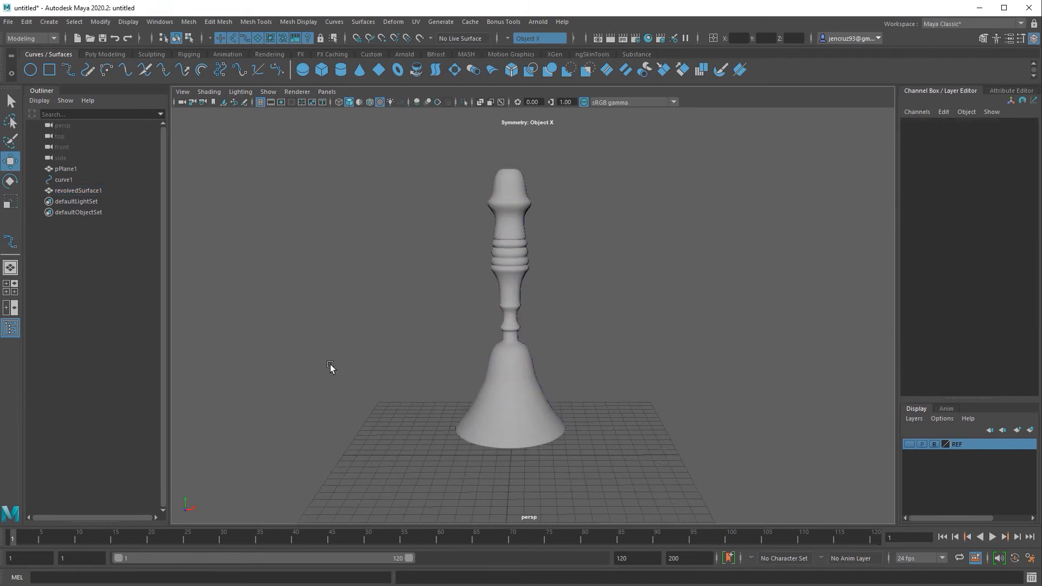
Step: Edit the profile curve's control vertices in the front view, moving those of the handle's rings and upper grip inward
left_click(74, 181)
right_click_drag(571, 340, 527, 345)
key("space")
left_click_drag(550, 345, 564, 383)
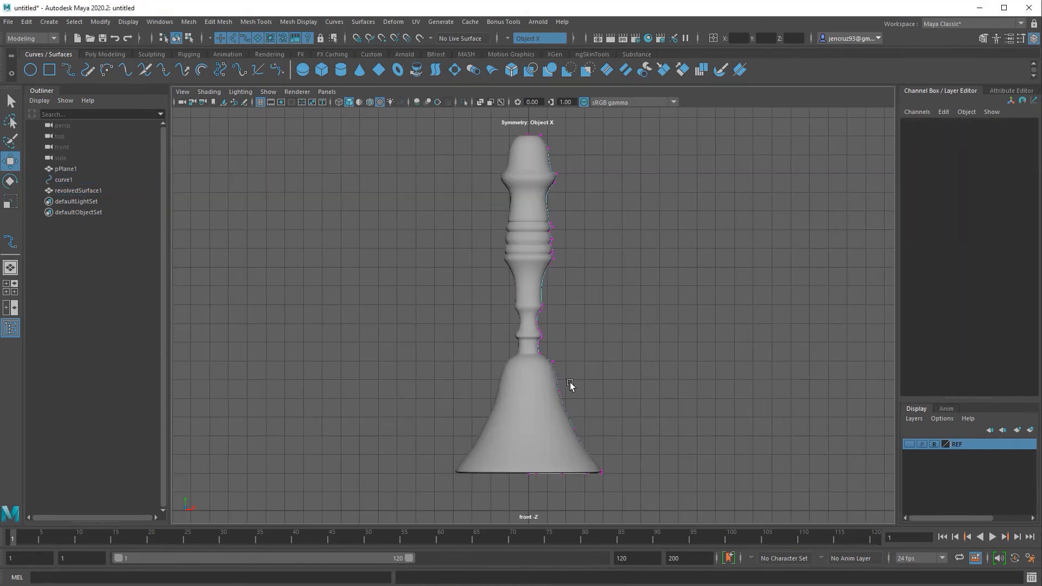
left_click_drag(582, 291, 519, 202)
left_click_drag(602, 251, 594, 253)
key("ctrl+z")
left_click_drag(577, 212, 534, 124)
left_click_drag(602, 166, 598, 167)
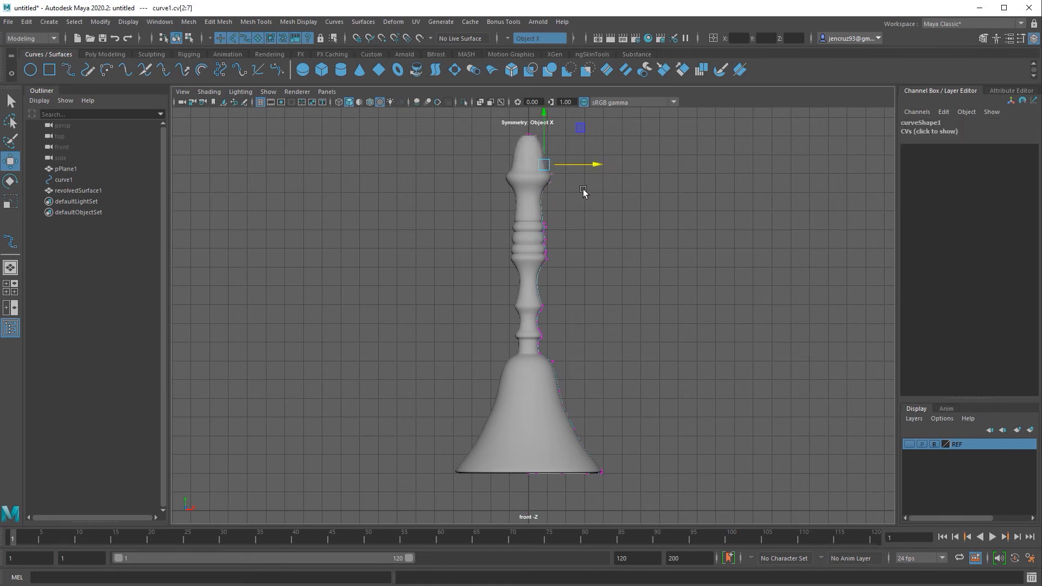
left_click(575, 194)
Step: Switch to wireframe display and fine-tune the control vertices below the handle's upper knob and along its rings horizontally
middle_click_drag(557, 200, 554, 249, "alt")
key("4")
left_click_drag(554, 253, 589, 248)
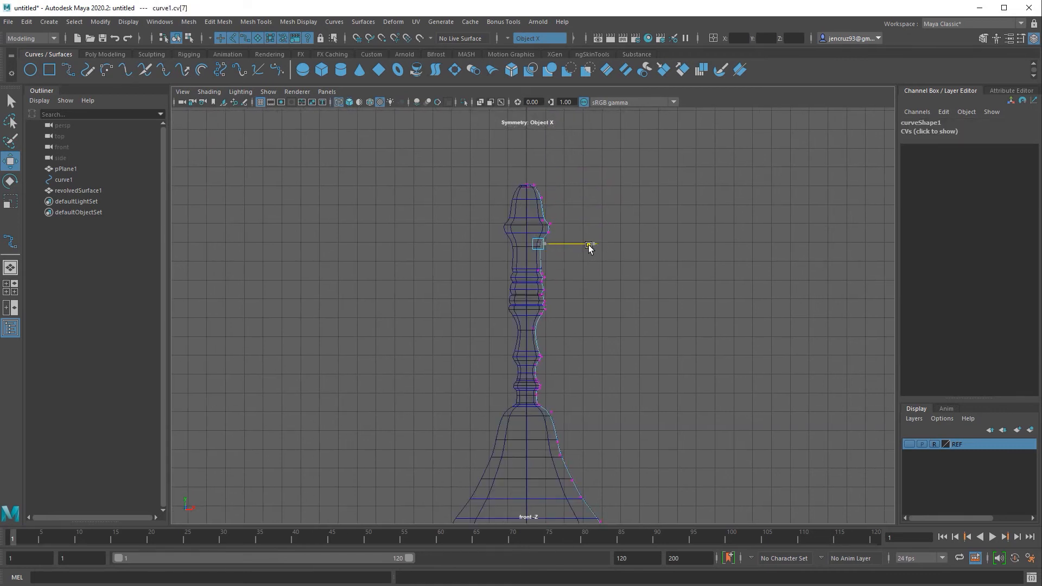
left_click_drag(533, 287, 557, 320)
mouse_move(594, 302)
left_mouse_down()
mouse_move(537, 319)
mouse_move(597, 303)
left_mouse_up()
key("q")
key("w")
left_click_drag(555, 271, 537, 285)
left_click_drag(595, 281, 598, 281)
middle_click_drag(551, 312, 553, 320, "alt")
scroll(552, 320, "up", 6)
left_click(549, 275)
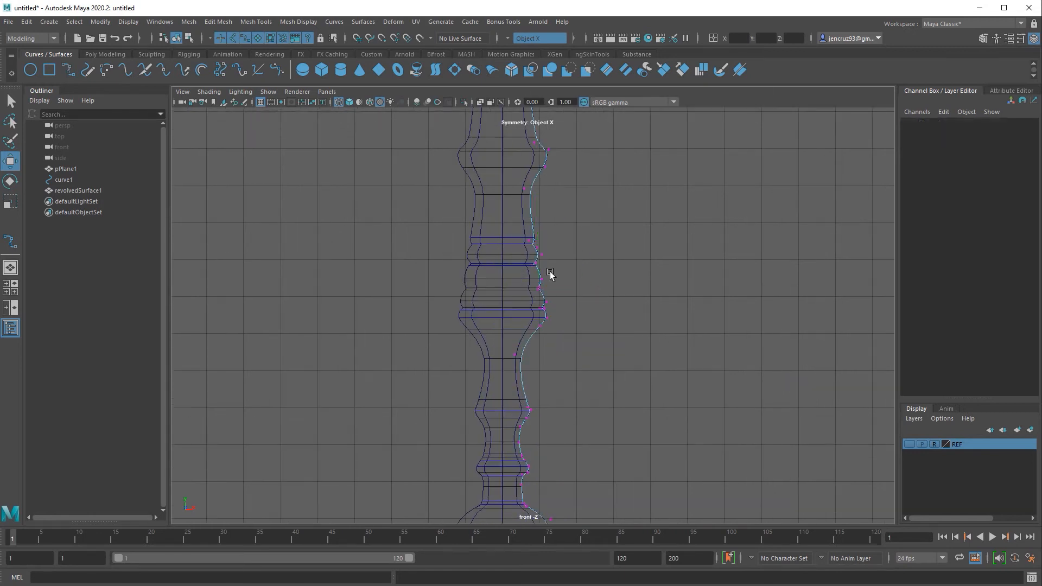
Step: Raise the upper ring's control vertices slightly and move the vertices of the handle's ringed section inward
left_click_drag(551, 273, 533, 293)
left_click_drag(540, 250, 540, 246)
middle_click_drag(592, 392, 596, 353, "alt")
middle_click_drag(597, 415, 596, 403, "alt")
left_click_drag(532, 293, 506, 315)
left_click_drag(518, 254, 524, 182)
left_click_drag(594, 233, 587, 234)
Step: Adjust the three control vertices of the small ring above the bell's body to reshape its profile
middle_click_drag(579, 373, 565, 336, "alt")
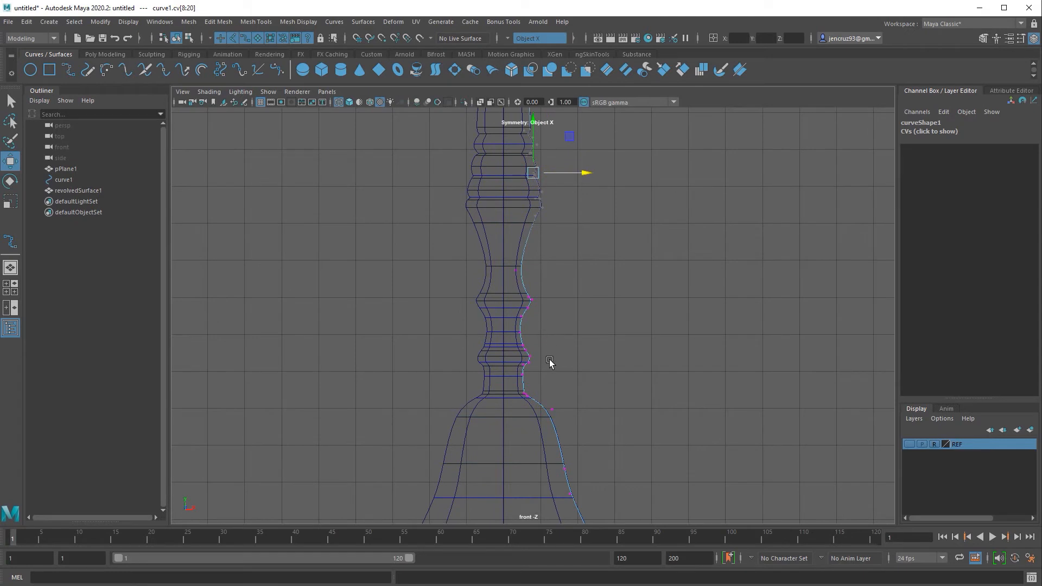
key("r")
left_click_drag(535, 365, 582, 358)
key("w")
middle_click_drag(566, 405, 586, 275, "alt")
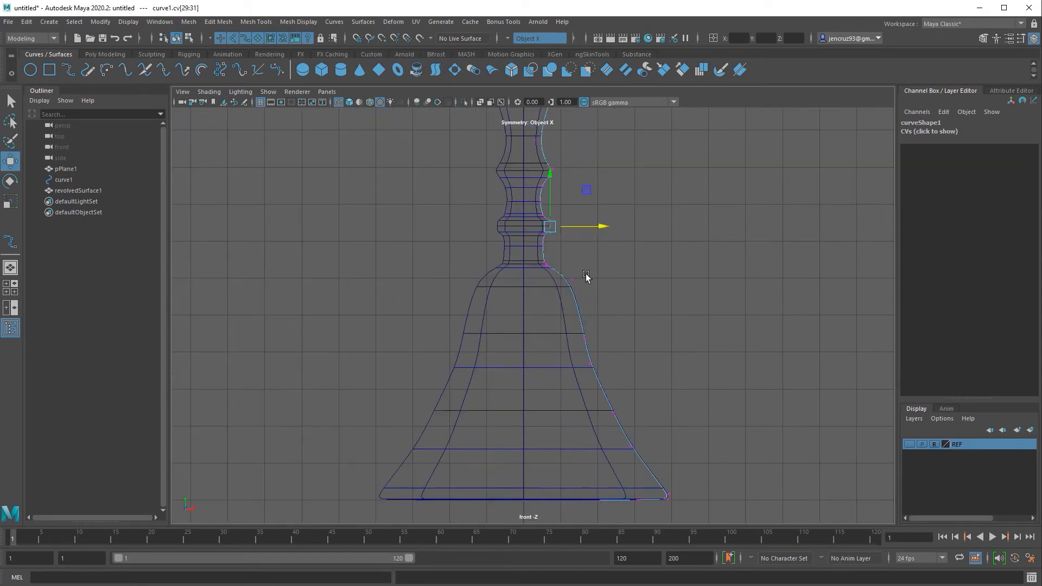
Step: Move the control vertices of the bell's shoulder, upper wall and lower flare outward to widen the body
left_click_drag(586, 270, 560, 291)
left_click_drag(627, 280, 637, 279)
middle_click_drag(605, 342, 603, 308, "alt")
left_click_drag(603, 294, 570, 340)
left_click_drag(640, 317, 656, 288)
left_click_drag(603, 372, 688, 463)
left_click_drag(693, 420, 707, 420)
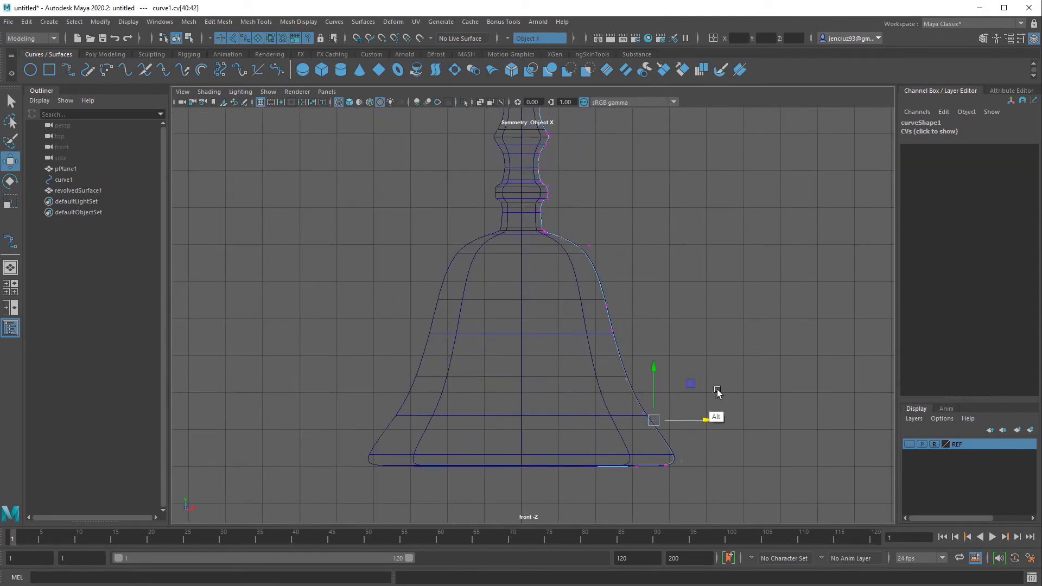
left_click(718, 391)
Step: Return to object mode and show the revolved bell shaded in the perspective view
right_click_drag(718, 392, 641, 320, "alt")
middle_click_drag(640, 319, 634, 459, "alt")
left_click(518, 140)
left_click(597, 179)
right_click_drag(640, 234, 700, 238, "alt")
middle_click_drag(700, 238, 702, 335, "alt")
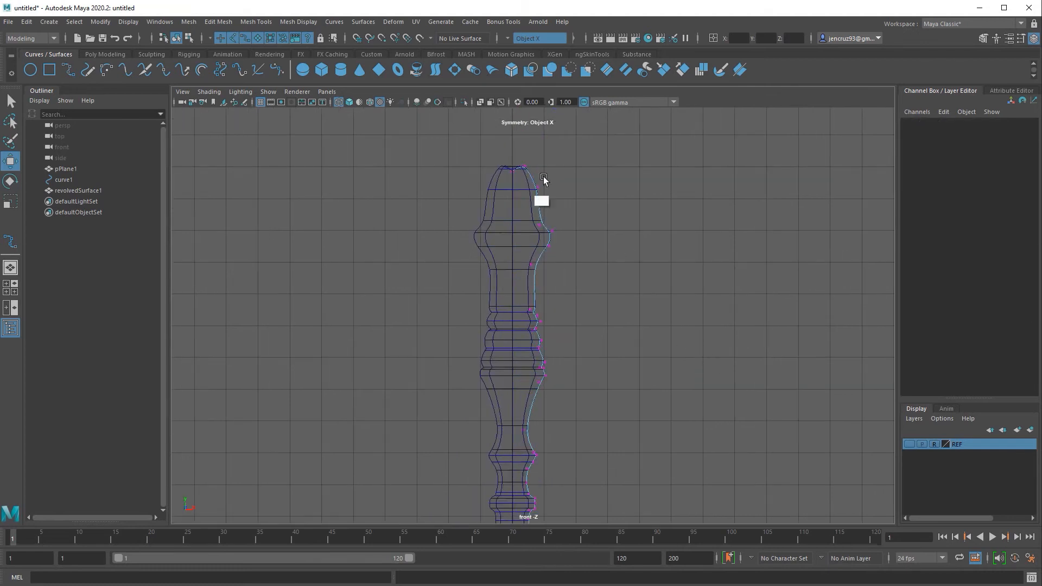
key("space")
key("space")
mouse_move(624, 217)
left_mouse_down("alt")
mouse_move(761, 259)
mouse_move(564, 266)
mouse_move(547, 291)
mouse_move(583, 370)
left_mouse_up("alt")
key("F8")
left_click(545, 269)
key("6")
Step: Inspect the reshaped bell from several angles in the perspective view
middle_click_drag(584, 370, 591, 434, "alt")
right_click_drag(591, 434, 499, 448, "alt")
left_click_drag(499, 448, 584, 465, "alt")
middle_click_drag(583, 466, 587, 483, "alt")
left_click_drag(587, 484, 593, 438, "alt")
left_click(543, 372)
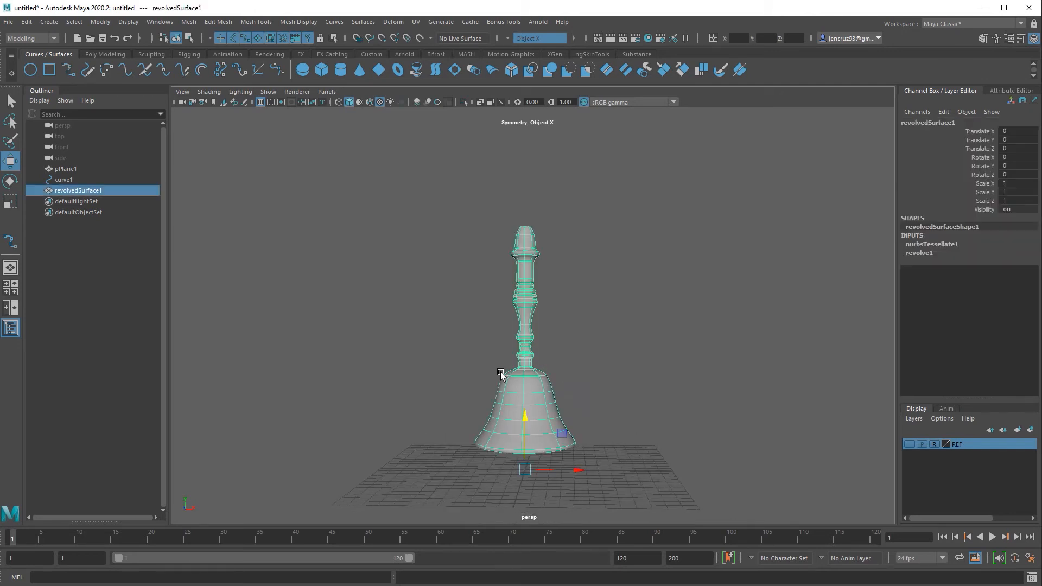
Step: Delete the profile curve and the bell mesh's construction history
left_click(64, 179)
key("Delete")
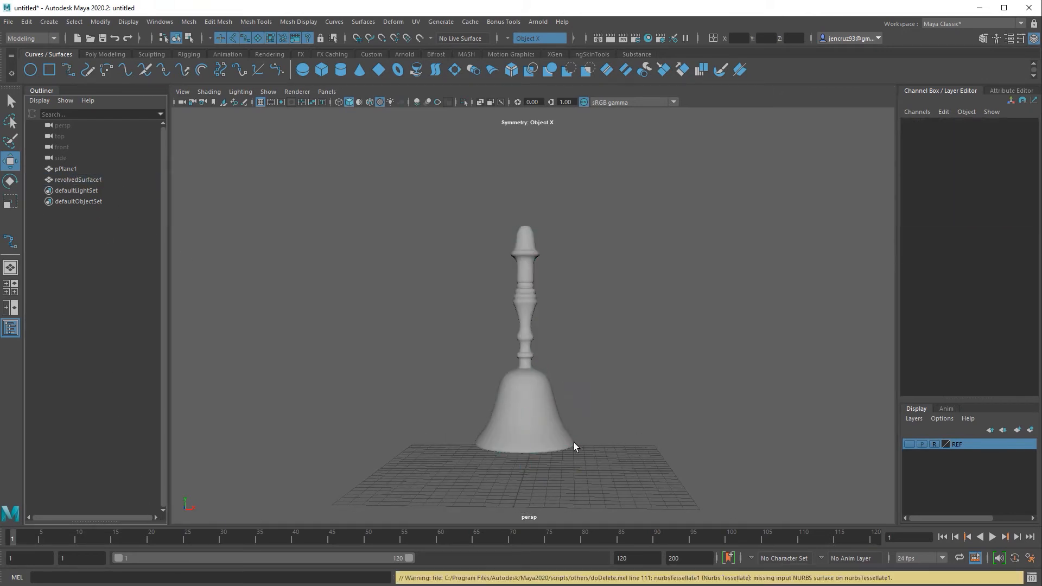
left_click(570, 442)
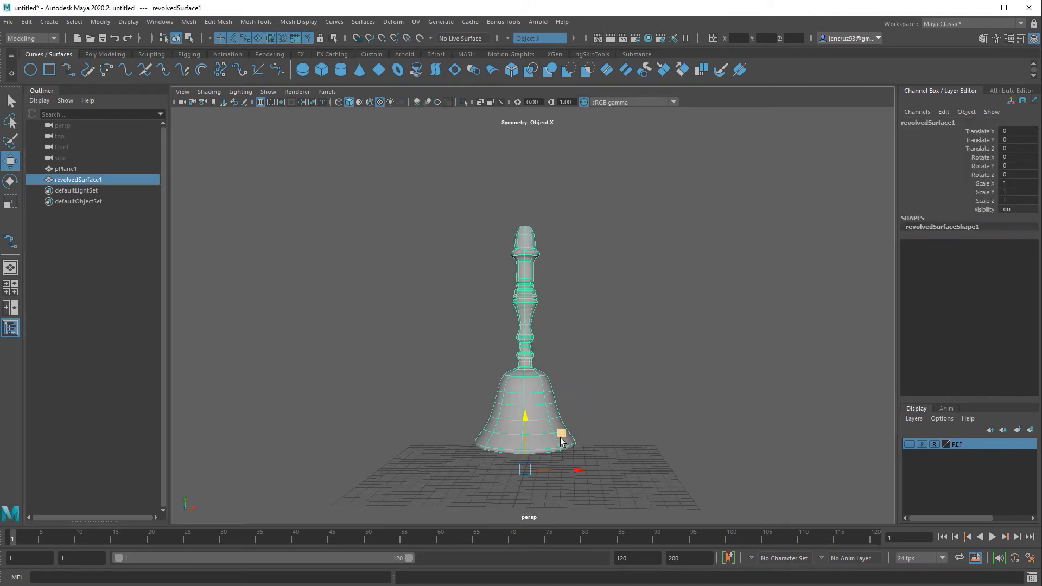
left_click(27, 24)
mouse_move(79, 153)
left_click(194, 154)
Step: Select a face in the outer ring under the bell and choose Object X as the Select tool's symmetry
left_click_drag(600, 456, 558, 348, "alt")
right_click_drag(558, 348, 826, 341, "alt")
right_click(537, 302)
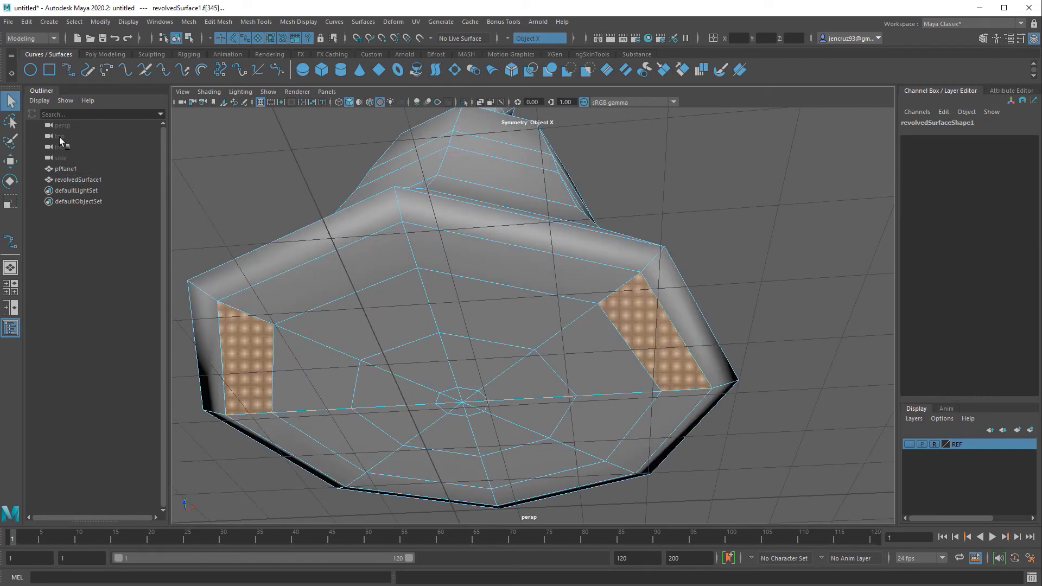
double_click(10, 100)
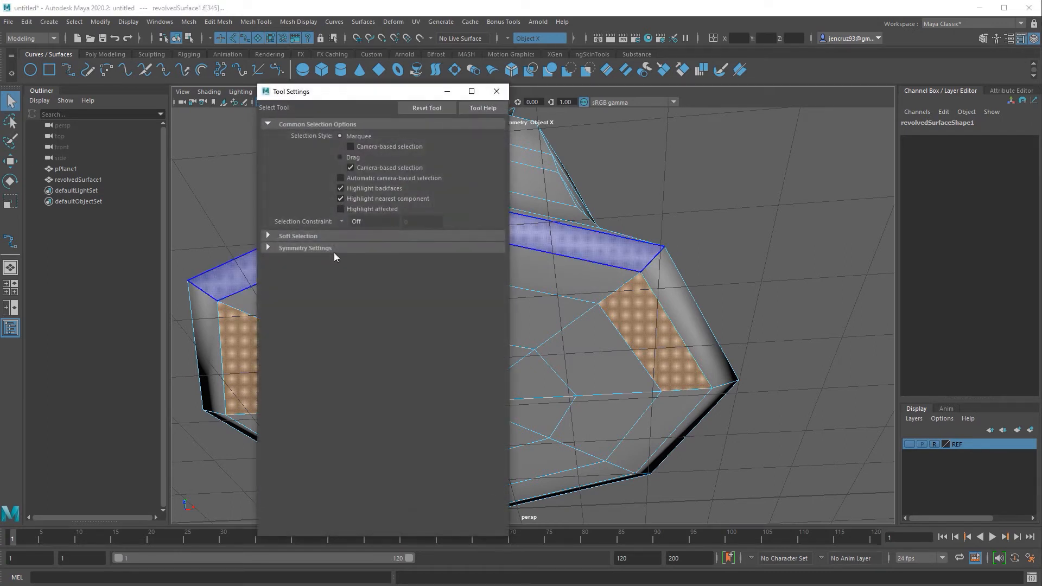
left_click(342, 248)
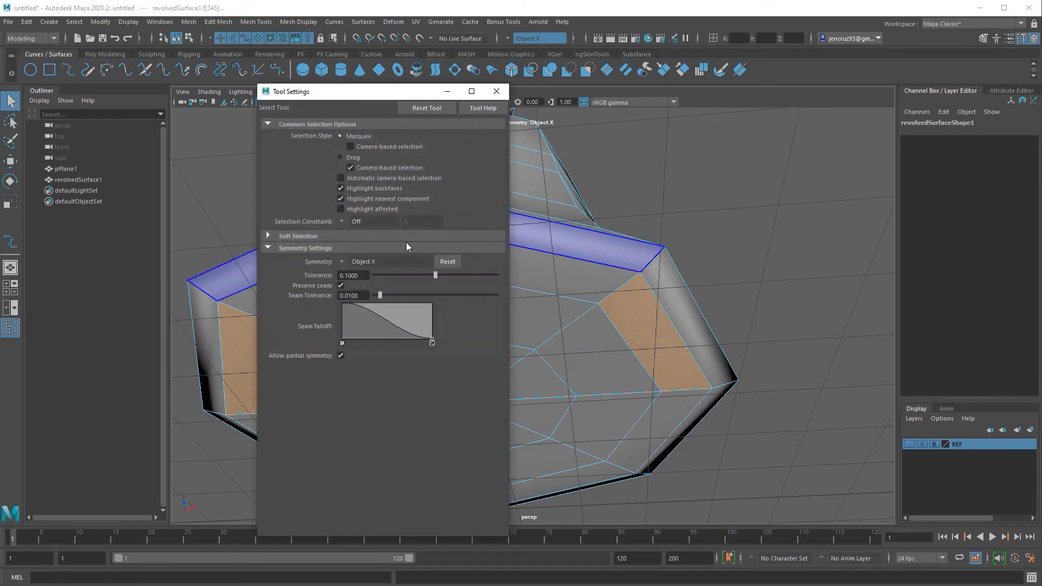
left_click(358, 261)
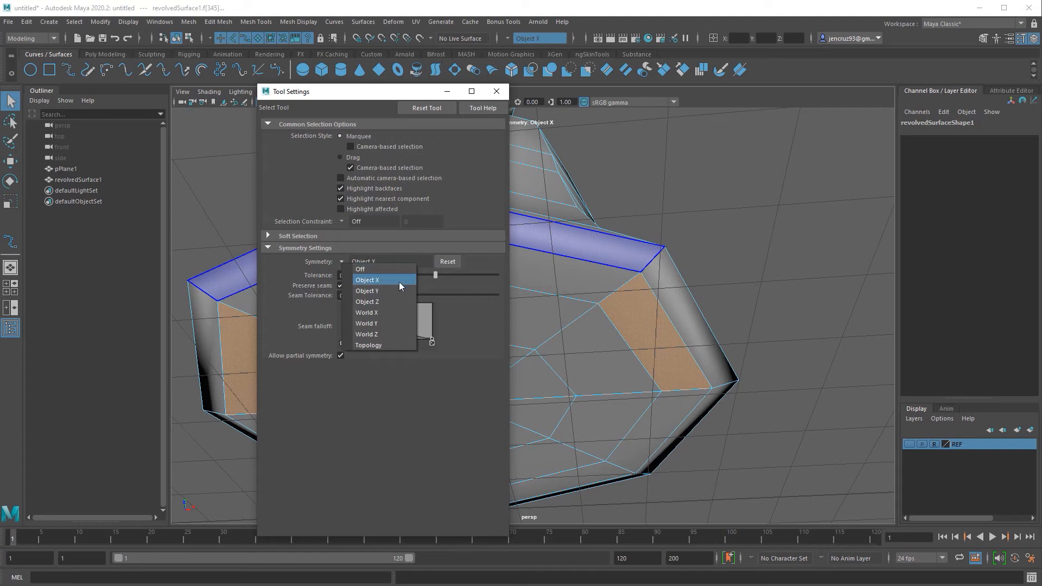
left_click(401, 280)
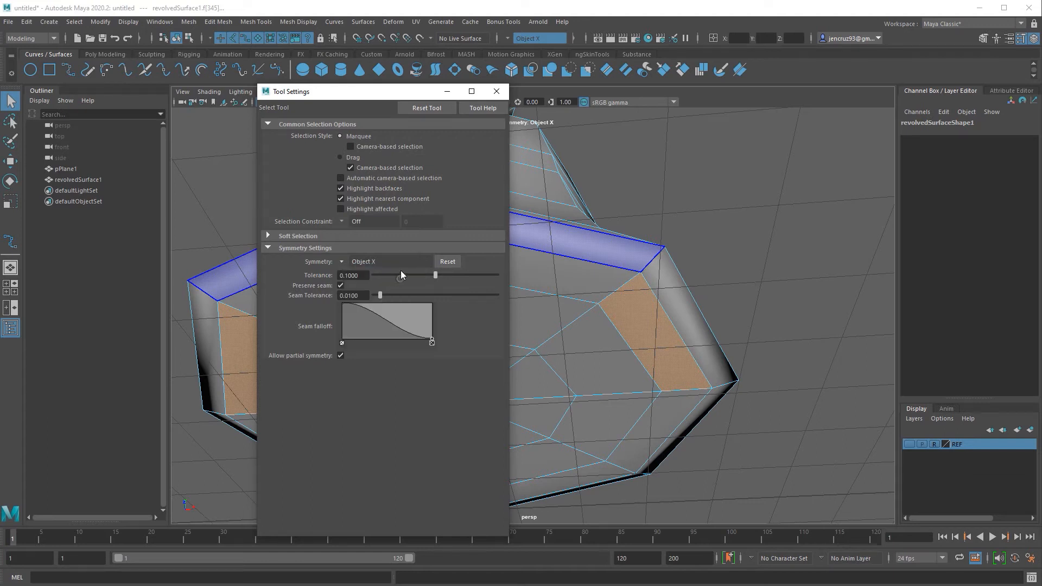
left_click(497, 91)
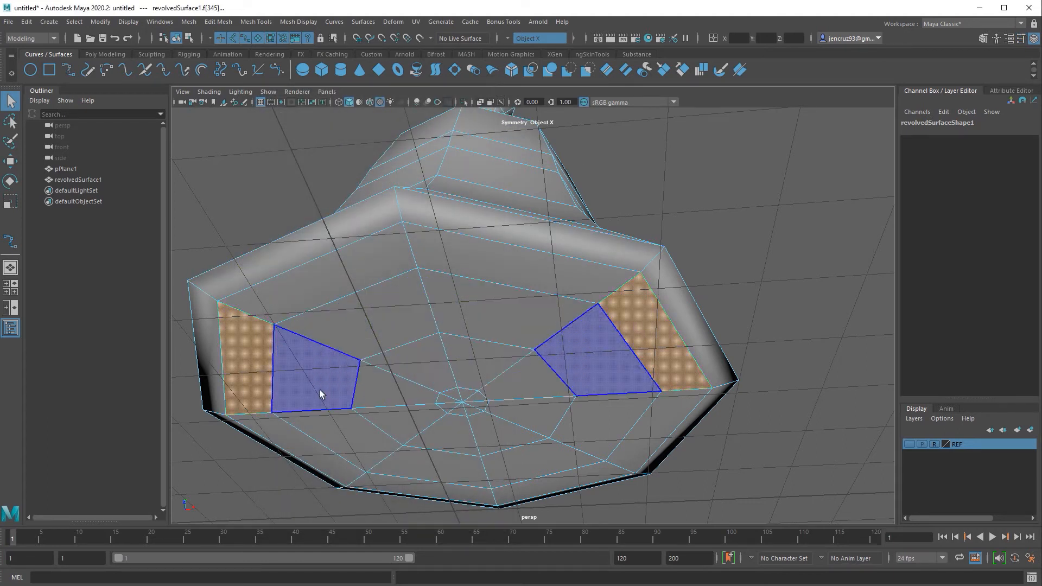
Step: Delete the outer ring of faces and the remaining inner faces that close off the bell's underside
double_click(591, 278)
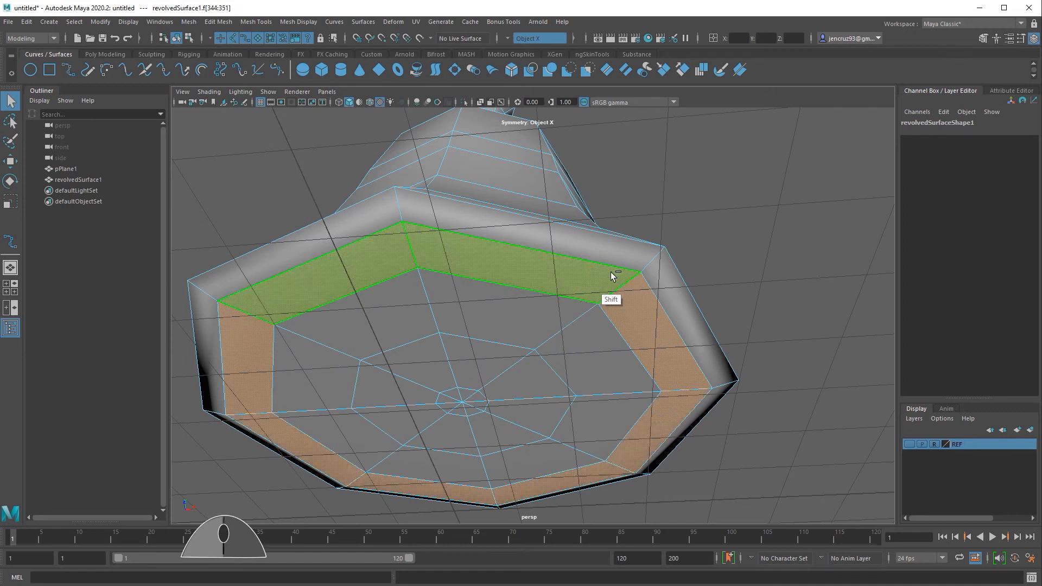
key("Delete")
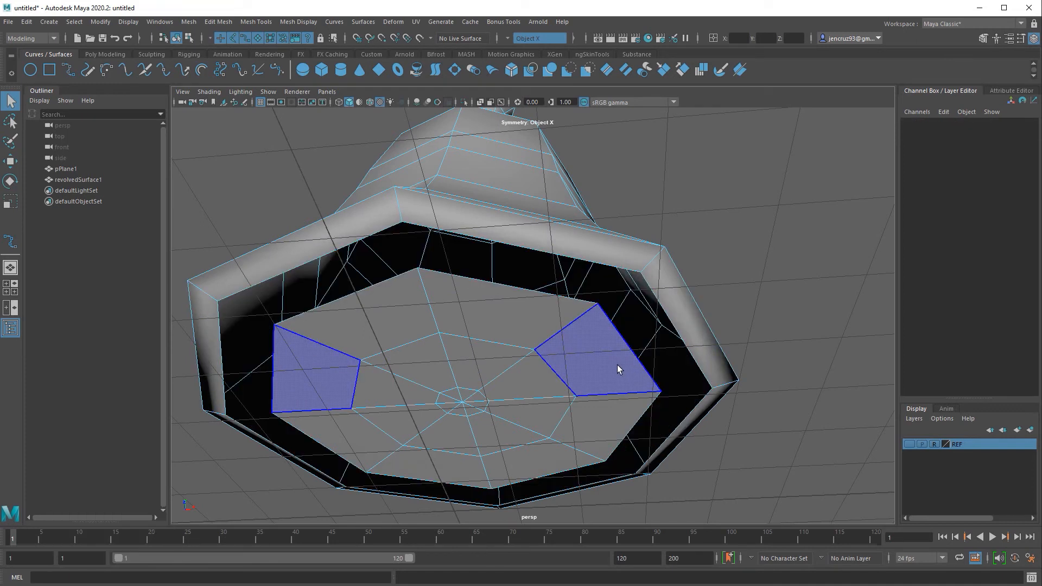
double_click(617, 365)
key("Delete")
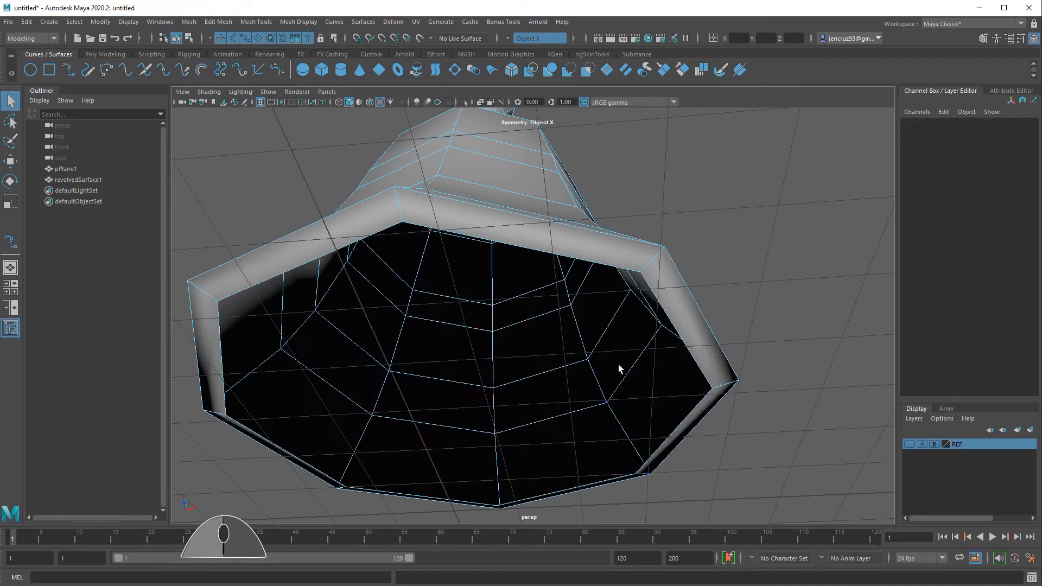
Step: Extrude the border edges of the bell's open rim inward and scale the new edge loop to fit inside the wall
double_click(594, 263)
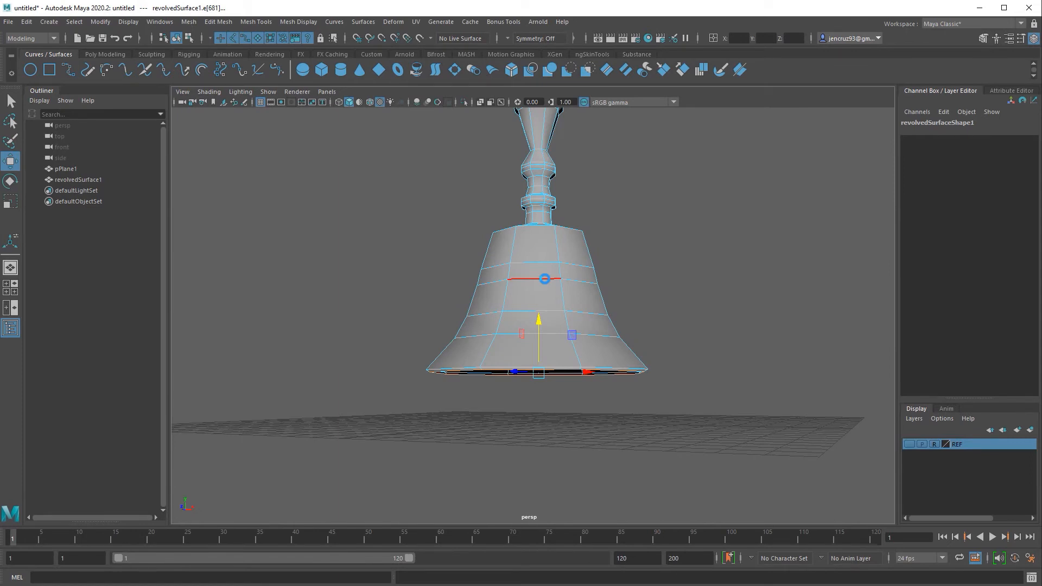
key("ctrl+e")
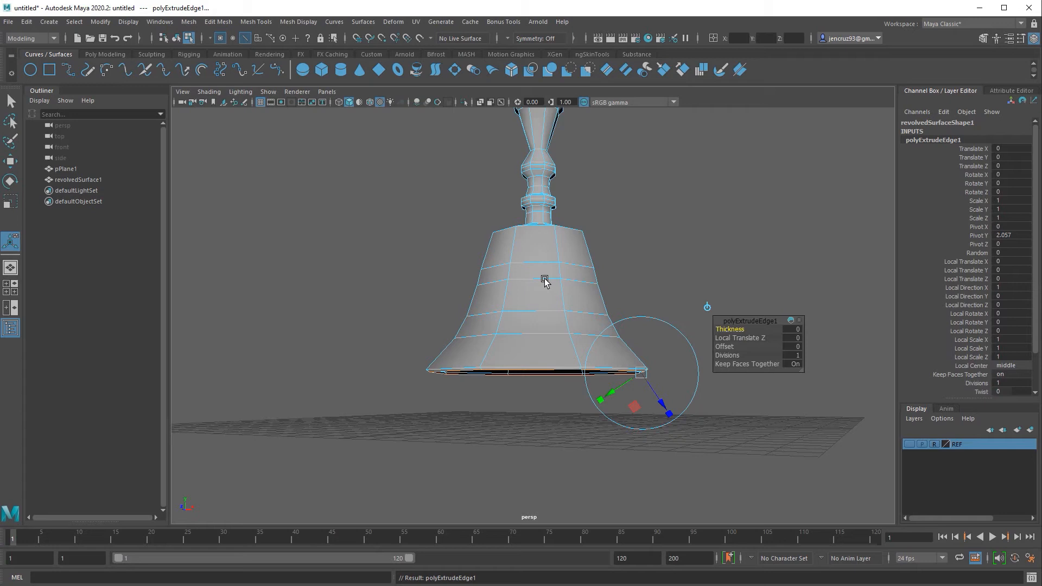
key("ctrl+z")
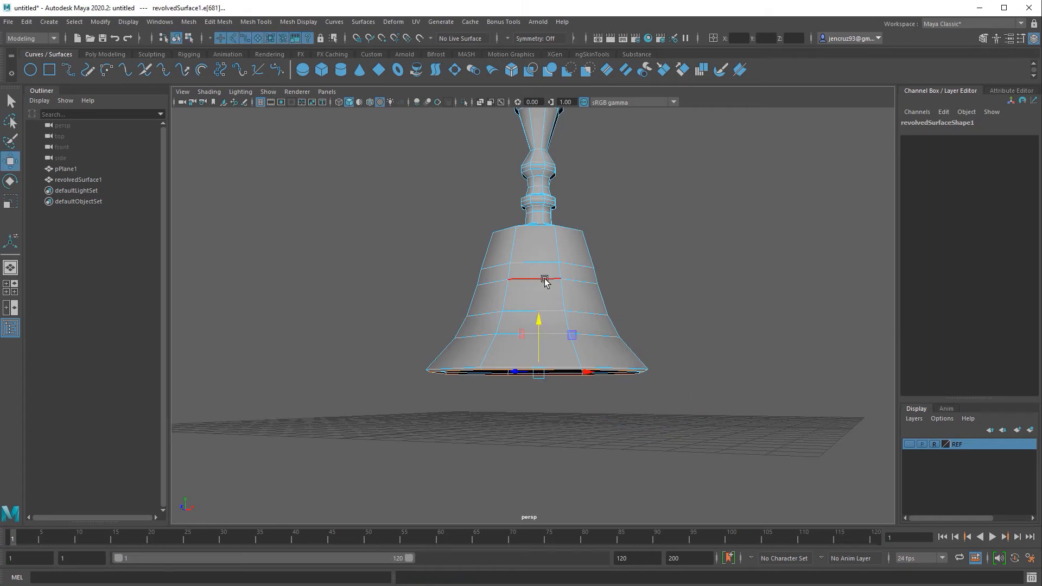
key("ctrl+e")
left_click_drag(661, 403, 654, 394)
left_click_drag(646, 416, 630, 363, "alt")
key("r")
left_click_drag(535, 341, 531, 345)
Step: Extrude the inner edge loop upward three more times in wireframe display to form the bell's inside wall up to its top
left_click_drag(532, 404, 554, 445, "alt")
key("3")
key("1")
key("ctrl+e")
key("4")
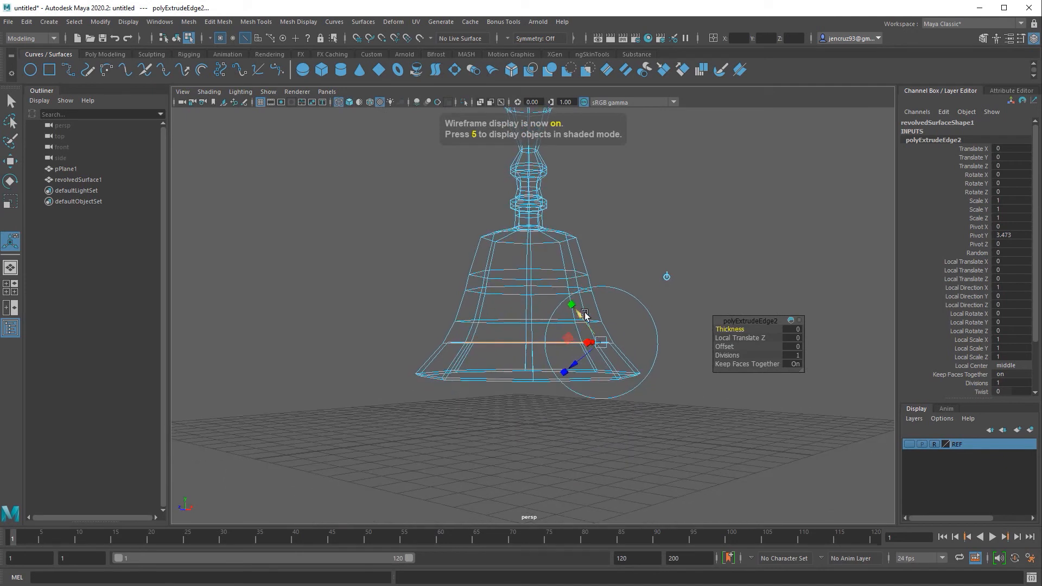
left_click_drag(581, 314, 576, 288)
mouse_move(589, 342)
left_mouse_down("alt")
mouse_move(593, 361)
mouse_move(598, 349)
left_mouse_up("alt")
key("ctrl+e")
left_click_drag(571, 296, 529, 213)
key("ctrl+e")
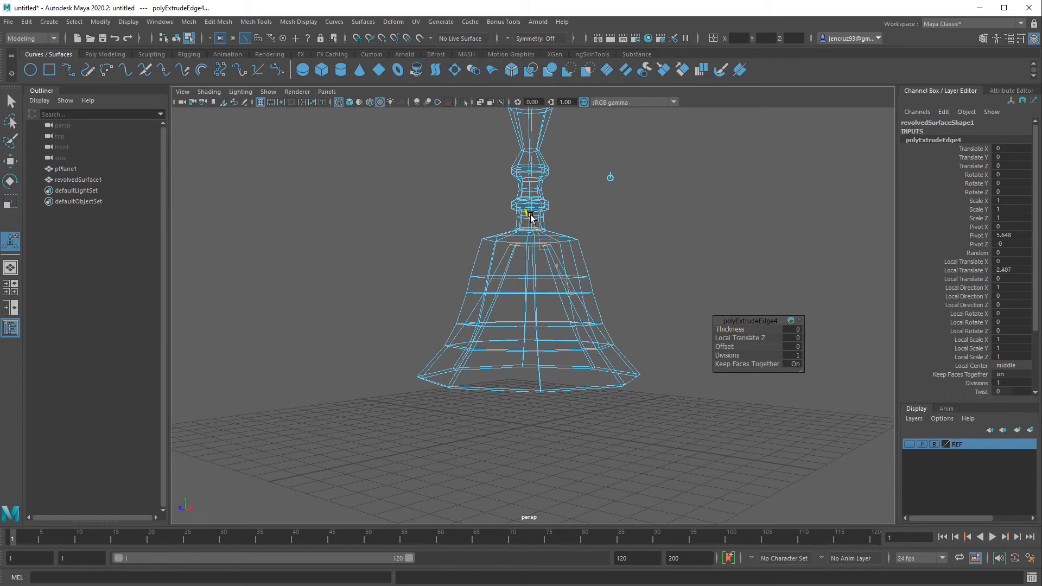
Step: Fill the remaining hole at the top of the bell's inner wall
key("3")
mouse_move(578, 332)
left_mouse_down("alt")
mouse_move(608, 333)
mouse_move(601, 251)
mouse_move(595, 321)
mouse_move(588, 302)
mouse_move(602, 325)
mouse_move(587, 317)
left_mouse_up("alt")
key("w")
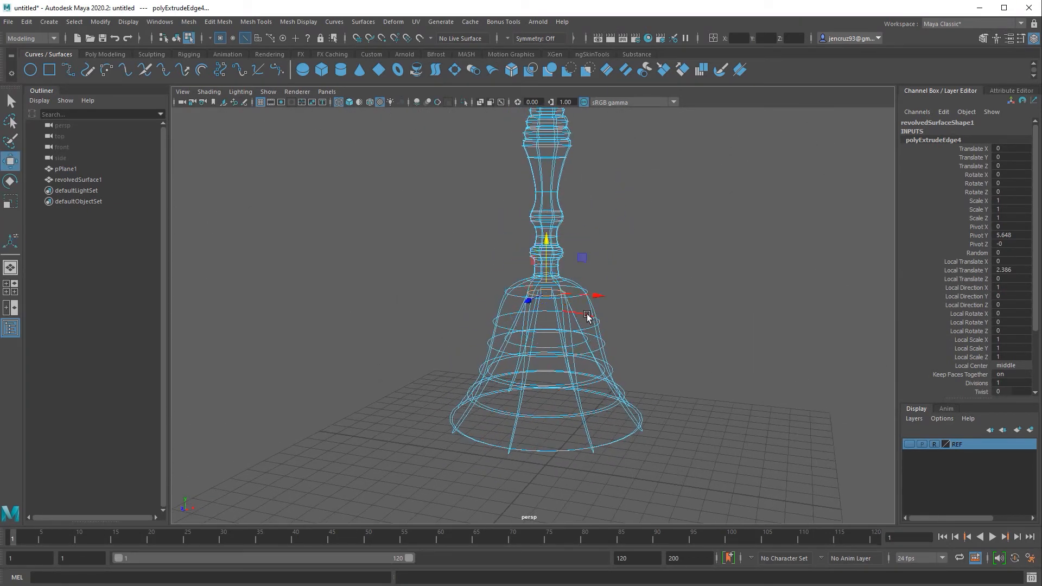
left_click(185, 24)
left_click(227, 101)
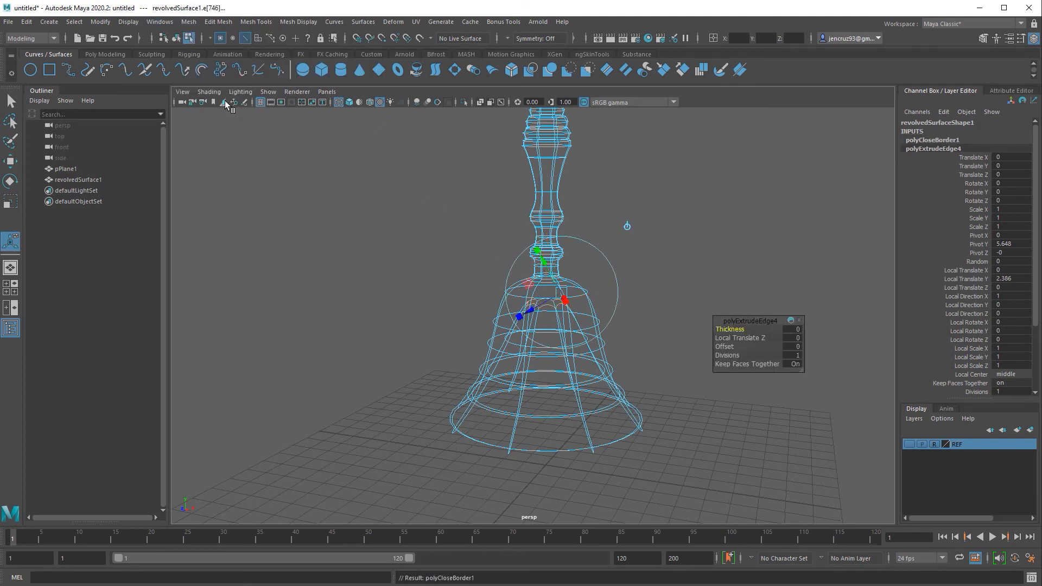
Step: Examine the smoothed inside of the bell from below in textured shaded display
middle_click_drag(580, 364, 563, 412, "alt")
key("1")
key("3")
left_click_drag(568, 454, 563, 399, "alt")
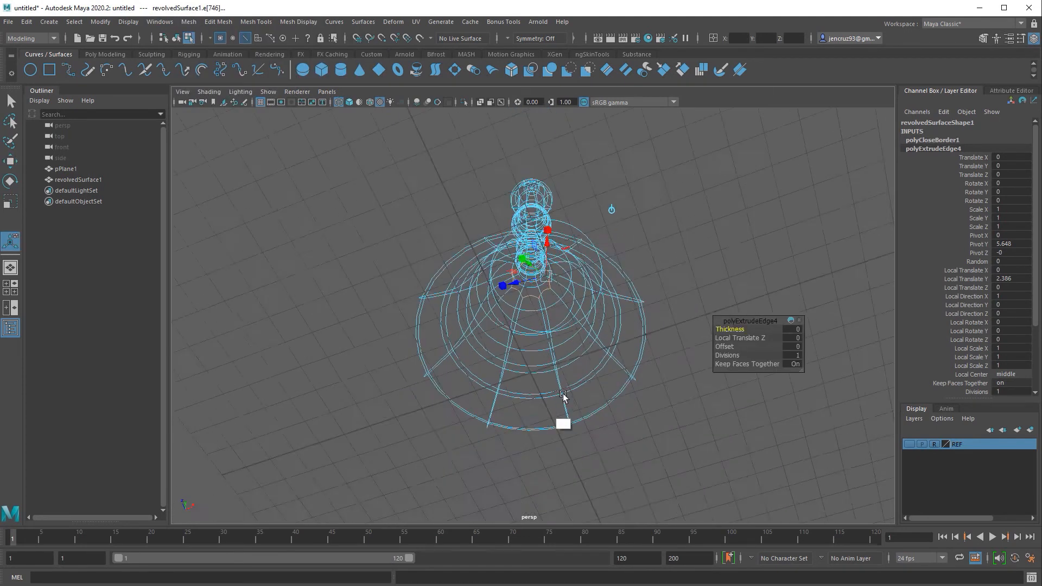
right_click_drag(563, 400, 656, 438, "alt")
middle_click_drag(656, 437, 594, 383, "alt")
key("6")
left_click_drag(588, 400, 581, 379, "alt")
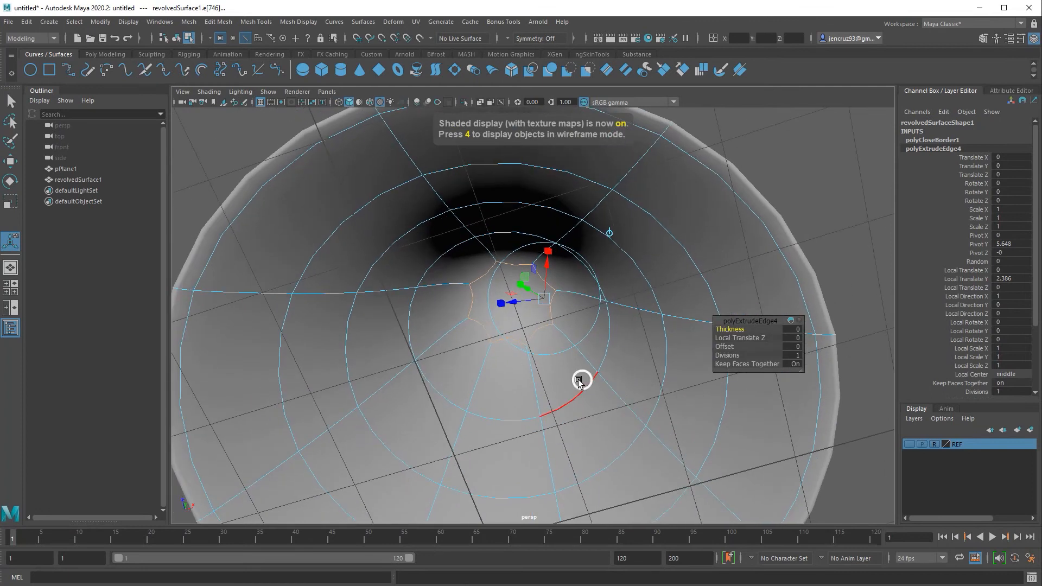
Step: Return to object mode and hide the viewport grid
right_click_drag(582, 379, 627, 348)
left_click_drag(559, 353, 519, 268, "alt")
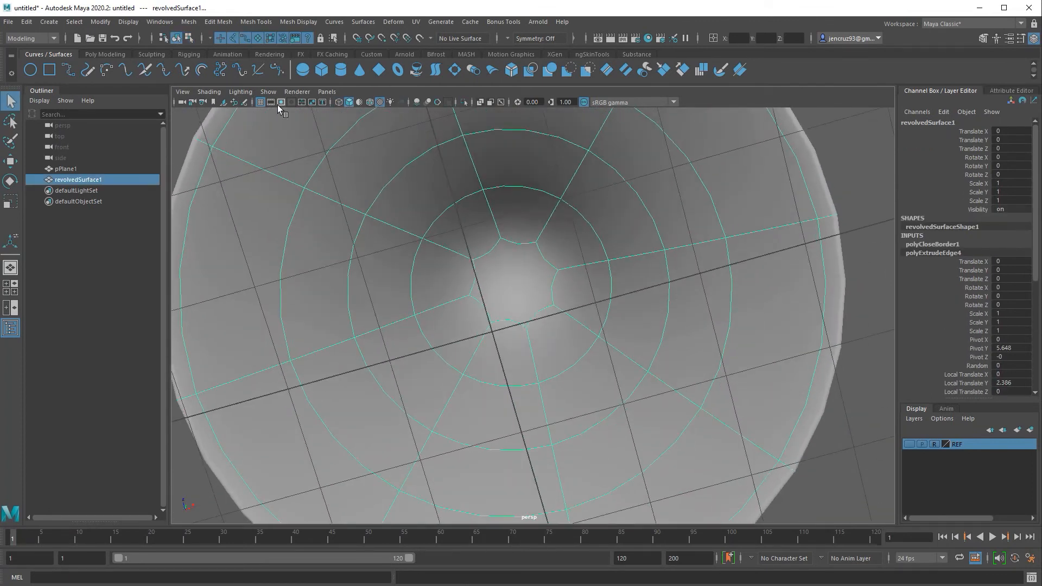
left_click(261, 102)
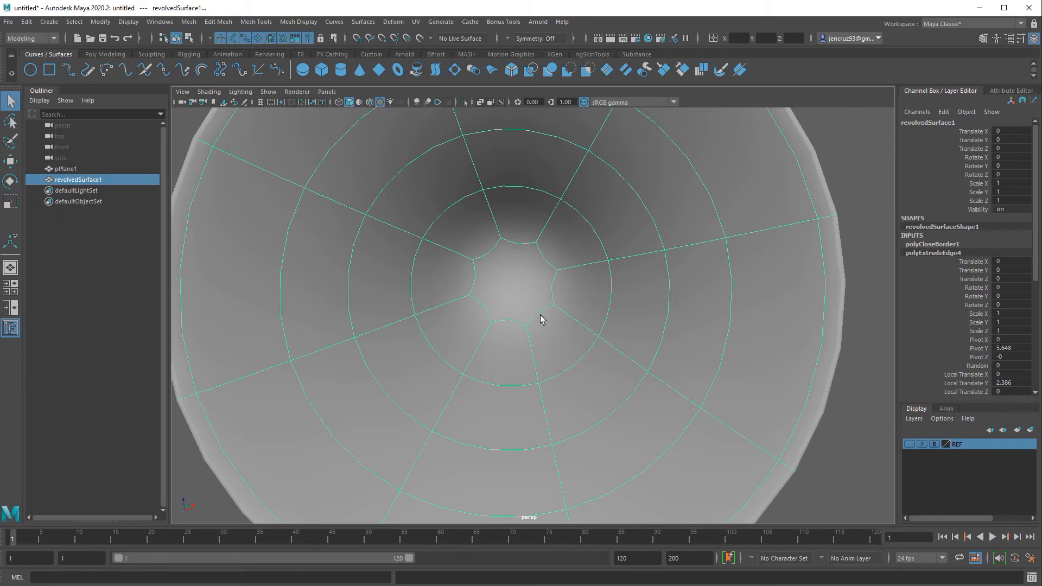
Step: Cut the octagonal cap inside the bell between opposite corners with Multi-Cut, dividing it into triangles that meet at the center
right_click_drag(546, 335, 492, 347, "shift")
key("1")
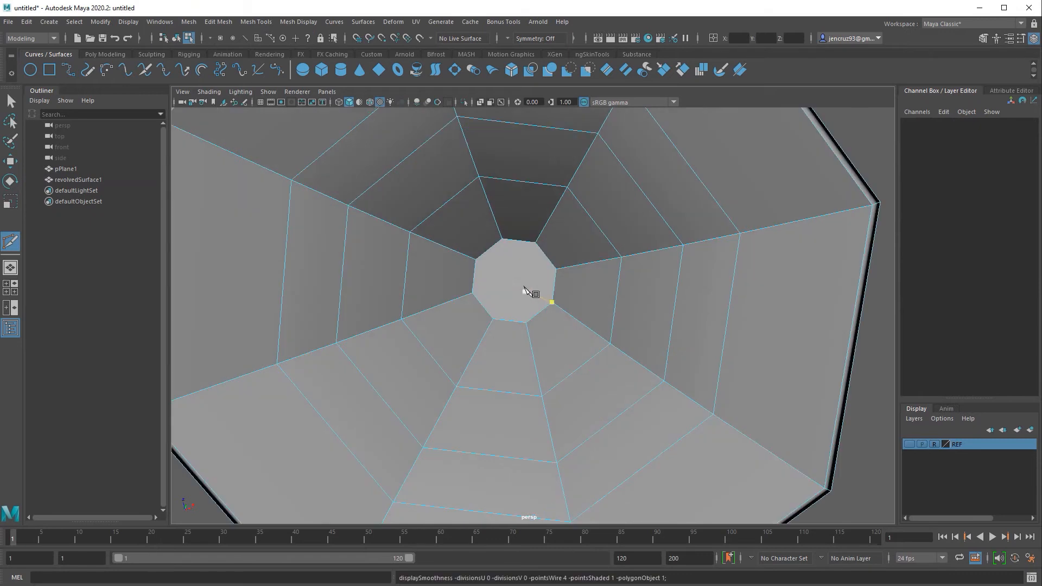
left_click(498, 311)
left_click(538, 249)
key("Return")
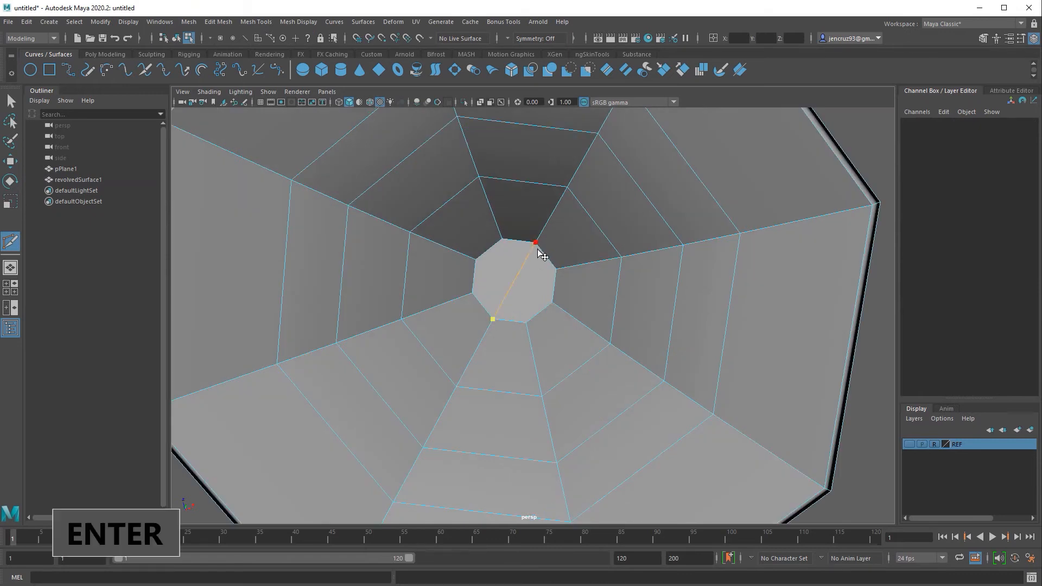
left_click(504, 240)
key("Return")
left_click(556, 269)
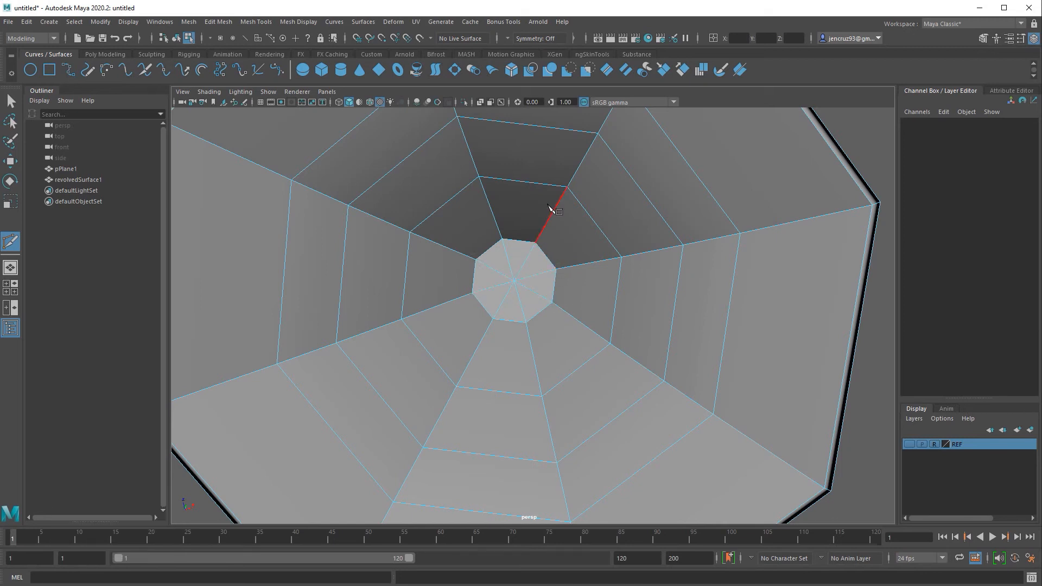
Step: Return to object mode and inspect the smoothed bell from below and from the side
key("3")
key("w")
mouse_move(562, 356)
left_mouse_down("alt")
mouse_move(564, 378)
mouse_move(568, 354)
left_mouse_up("alt")
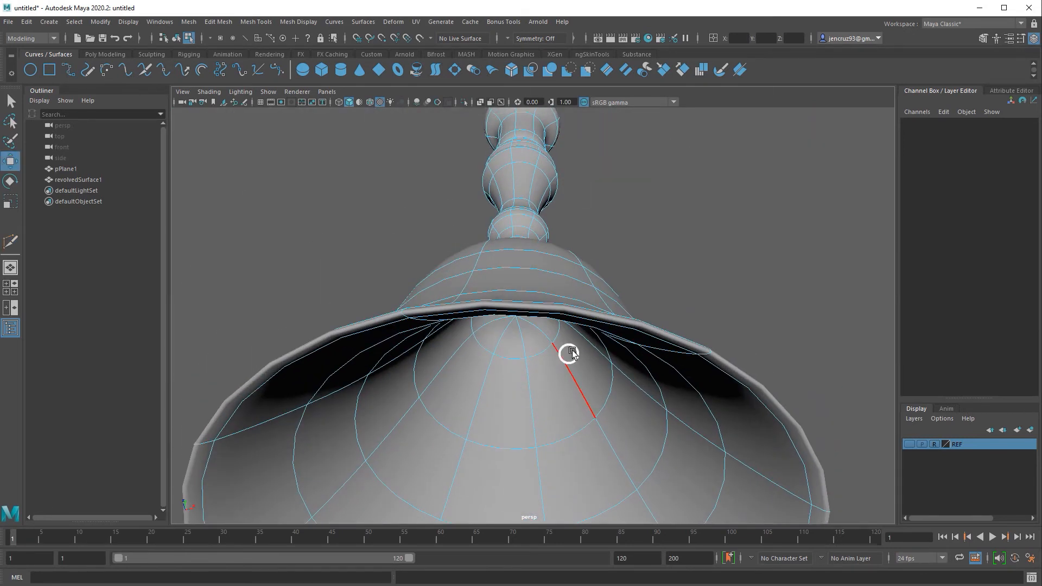
key("F8")
left_click(706, 315)
right_click_drag(751, 406, 652, 423, "alt")
left_click(647, 424)
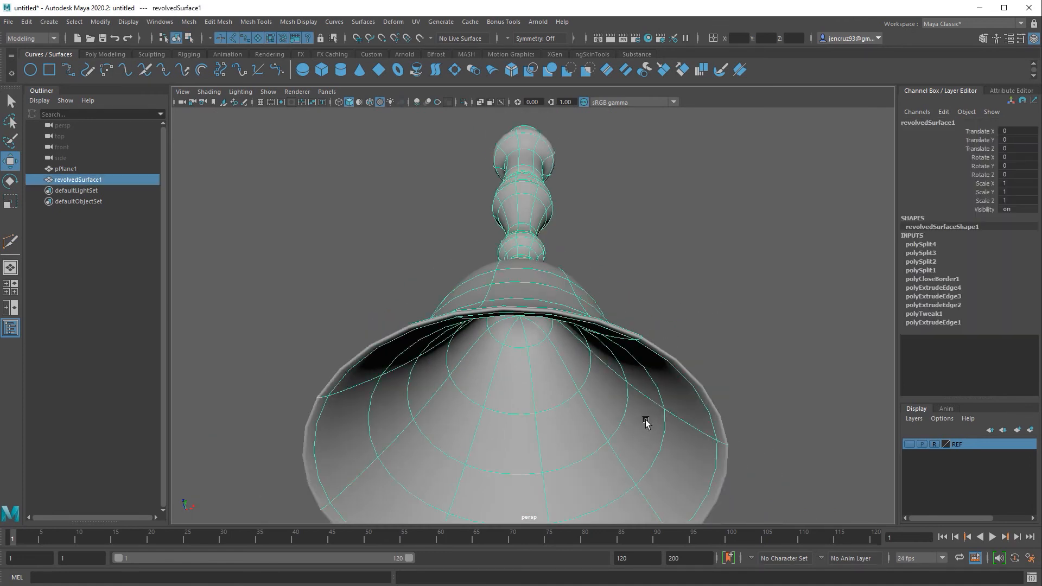
key("3")
left_click_drag(642, 434, 637, 477, "alt")
left_click(707, 452)
right_click_drag(753, 449, 582, 433, "alt")
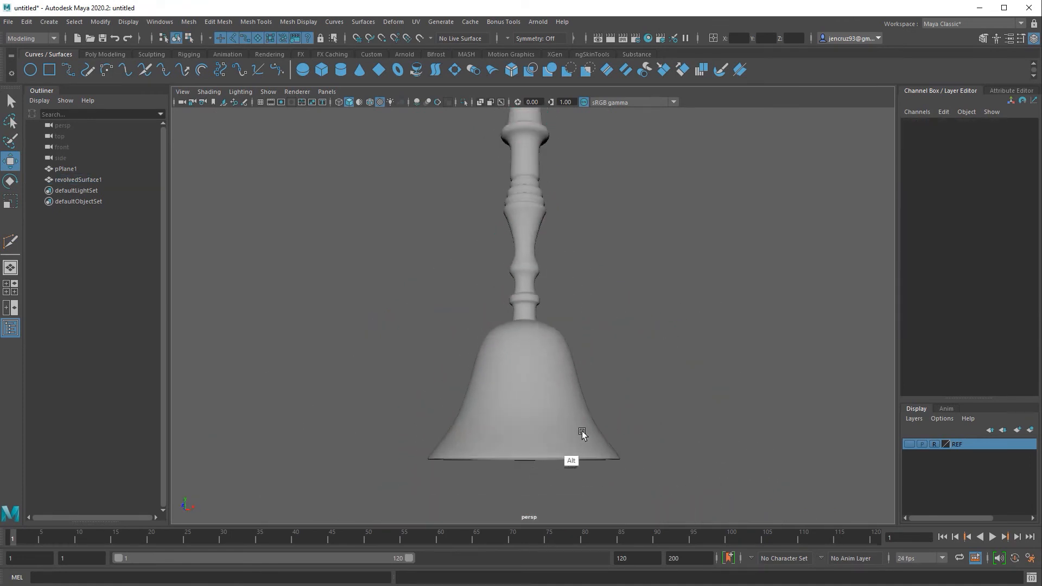
left_click_drag(582, 433, 638, 447, "alt")
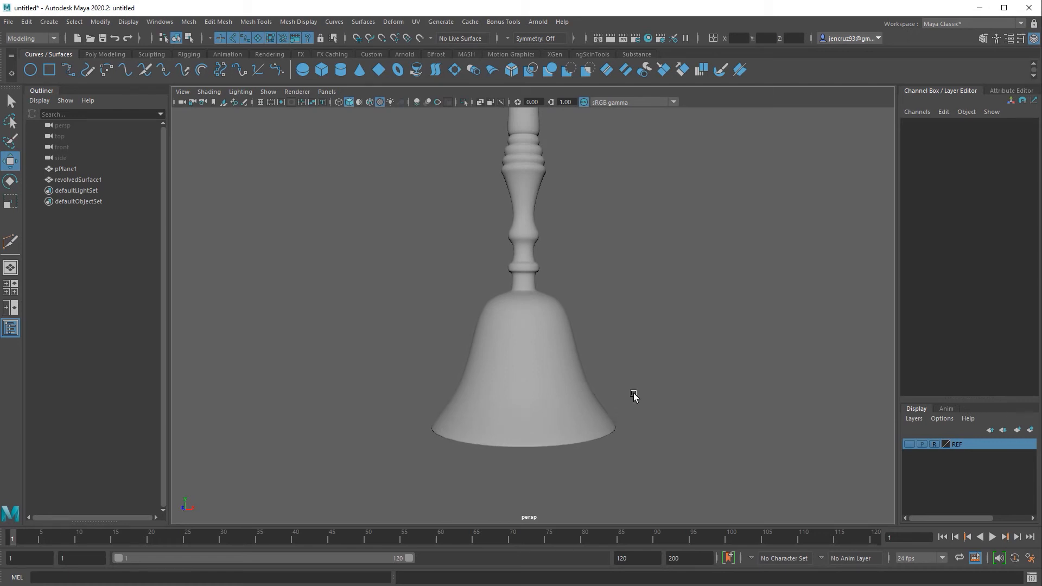
left_click_drag(634, 395, 614, 419, "alt")
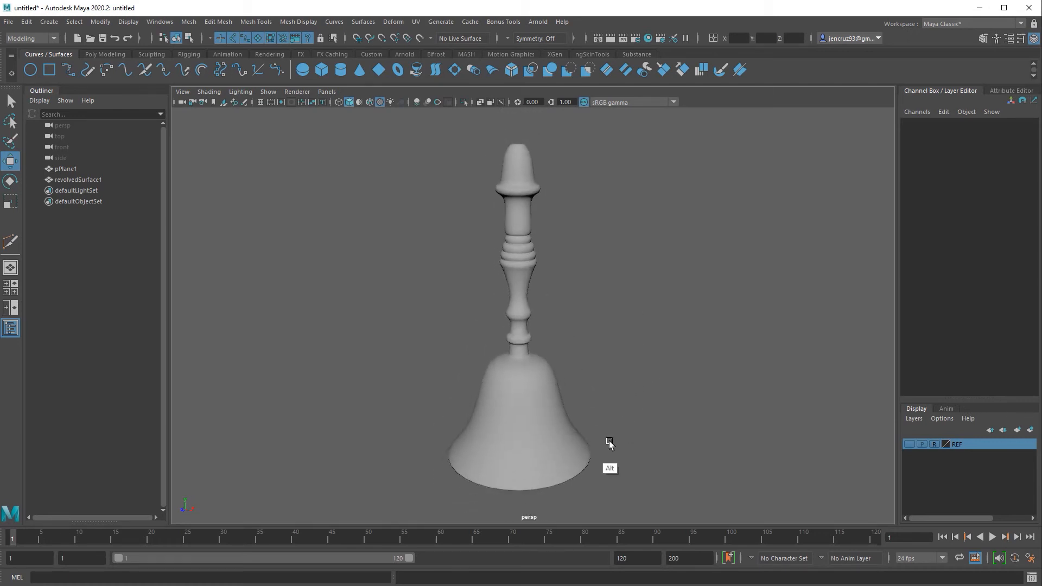
Step: Add an edge loop around the bell handle just above its collar and check it in smooth preview
middle_click_drag(597, 358, 577, 476, "alt")
right_click_drag(578, 476, 668, 471, "alt")
left_click(478, 432)
middle_click_drag(486, 435, 493, 385, "alt")
key("1")
right_click_drag(506, 400, 503, 348)
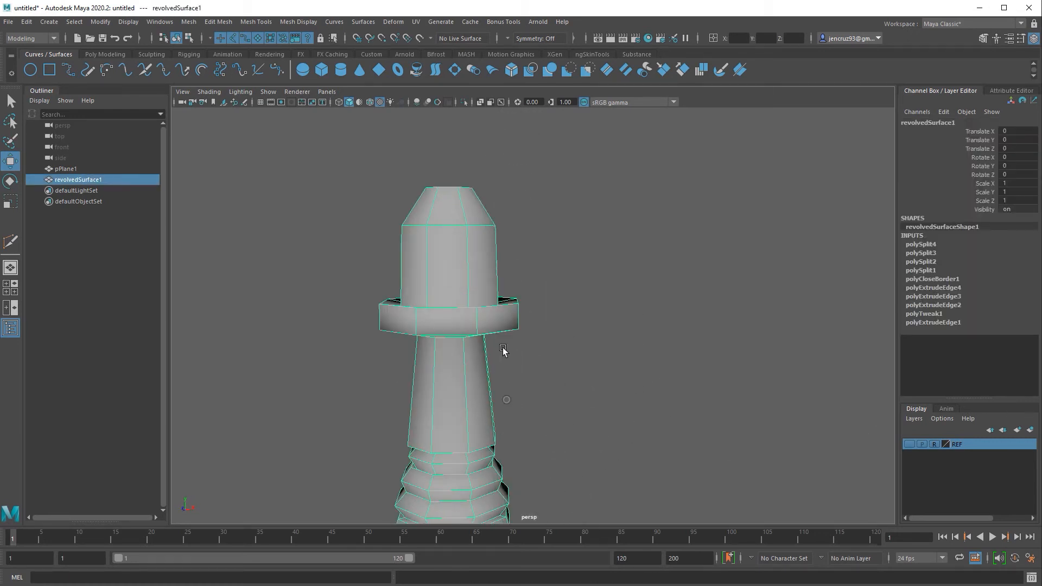
left_click_drag(489, 251, 467, 292, "alt")
double_click(467, 366)
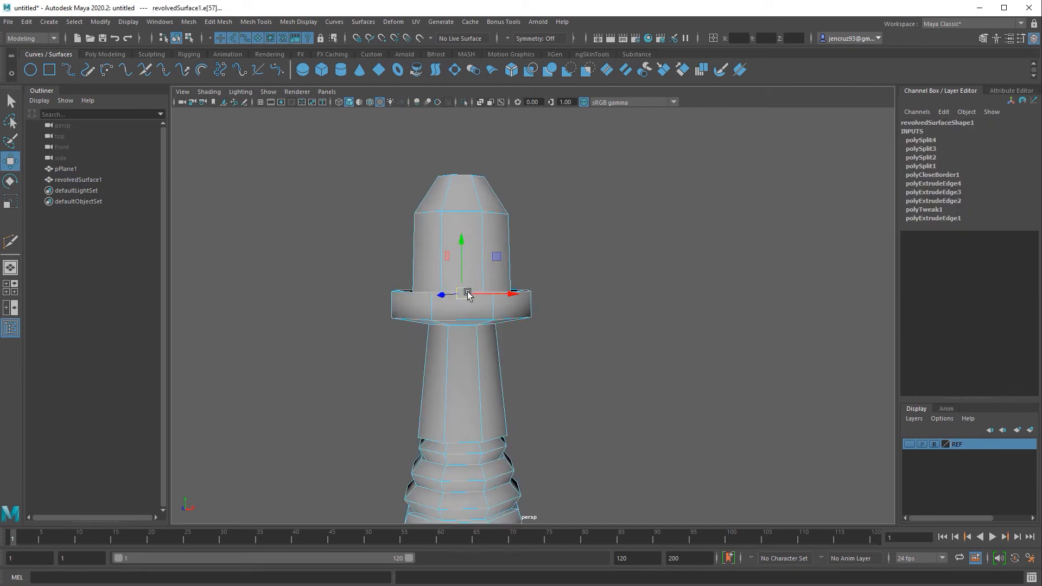
key("3")
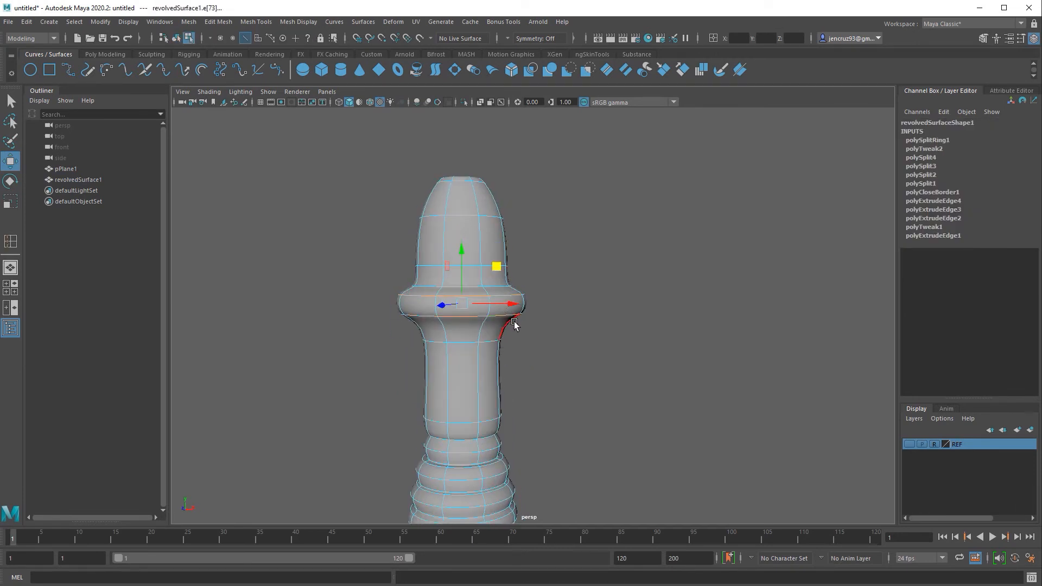
Step: Bevel the upper and lower outer edge loops of the handle's collar with a fraction of 0.12
key("1")
key("3")
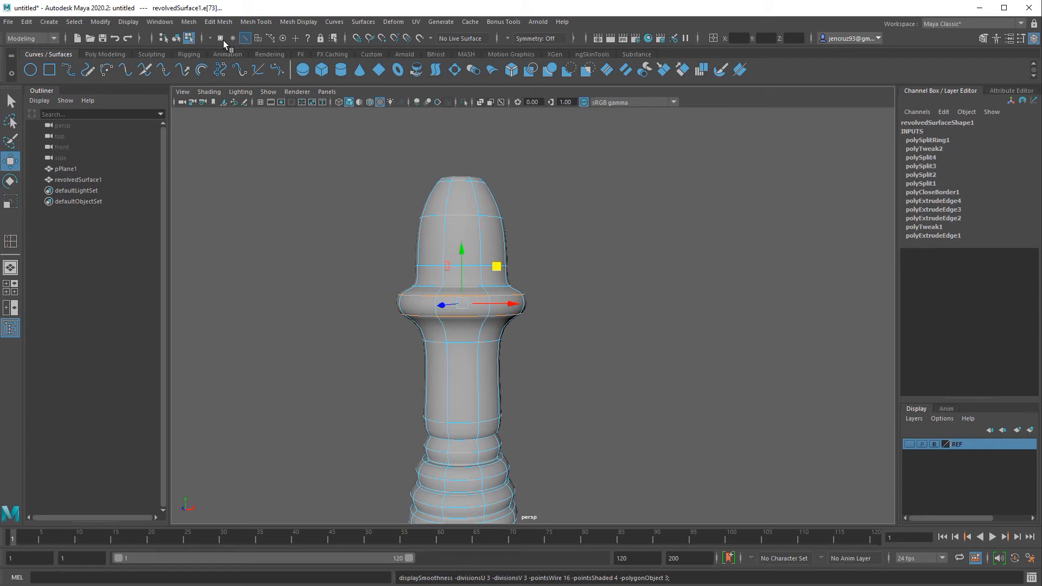
left_click(214, 21)
left_click(334, 61)
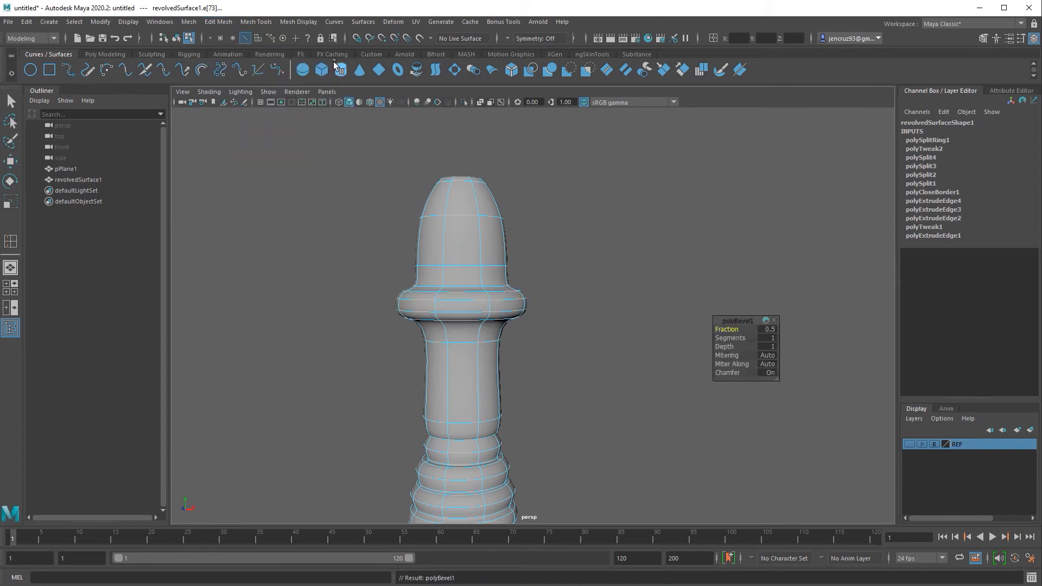
key("1")
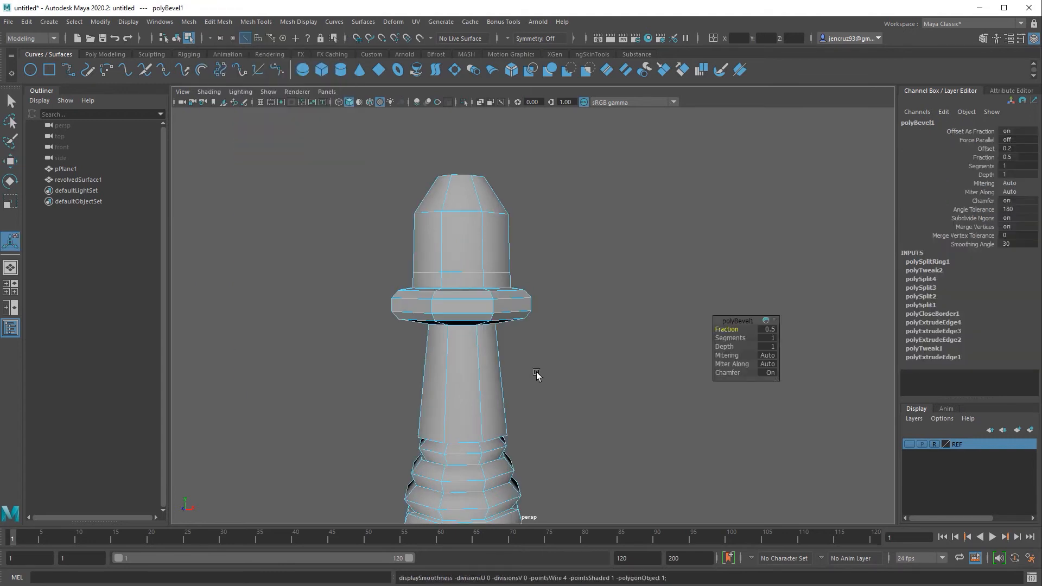
middle_click_drag(530, 350, 526, 376, "alt")
right_click_drag(526, 399, 566, 399, "alt")
left_click_drag(732, 329, 712, 336)
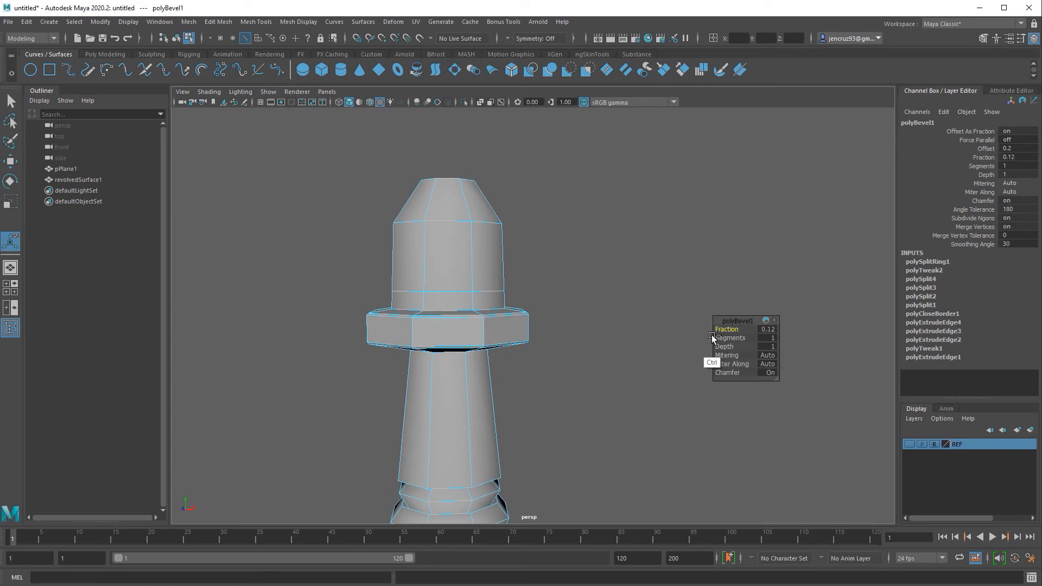
Step: Set the collar bevel's fraction to 0.27, checking the rounded edges in smooth preview
key("3")
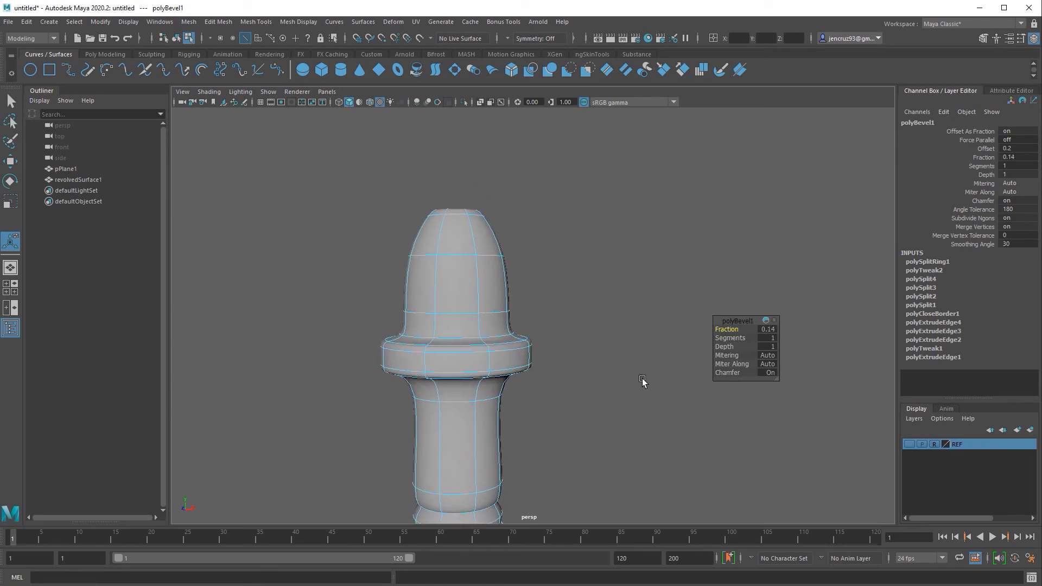
left_click_drag(614, 437, 725, 333, "alt")
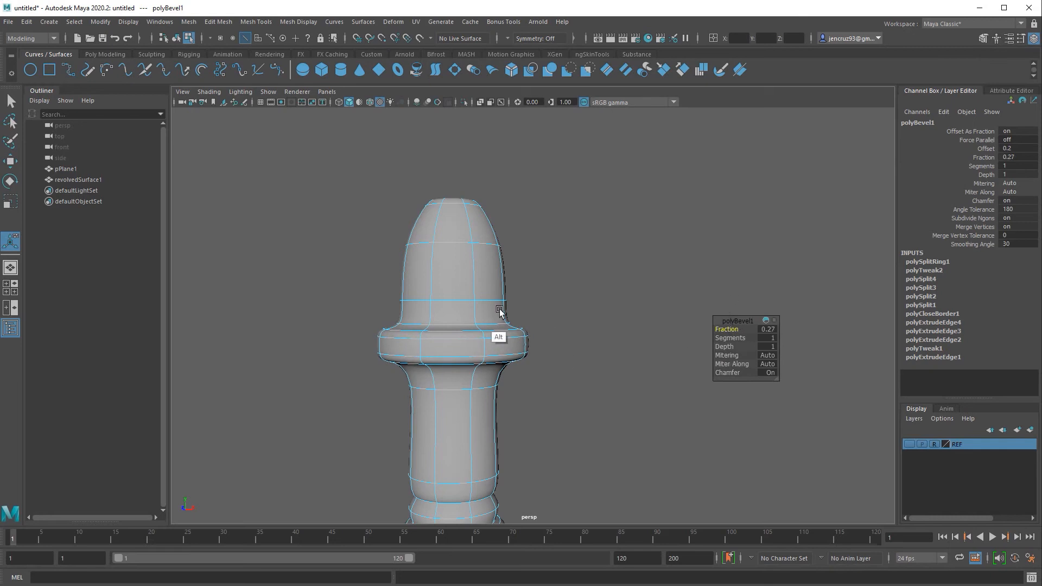
left_click_drag(551, 403, 483, 323, "alt")
key("q")
Step: Select the upper and lower bevelled edge loops of the handle's collar and scale them slightly inward
left_click_drag(368, 314, 367, 313)
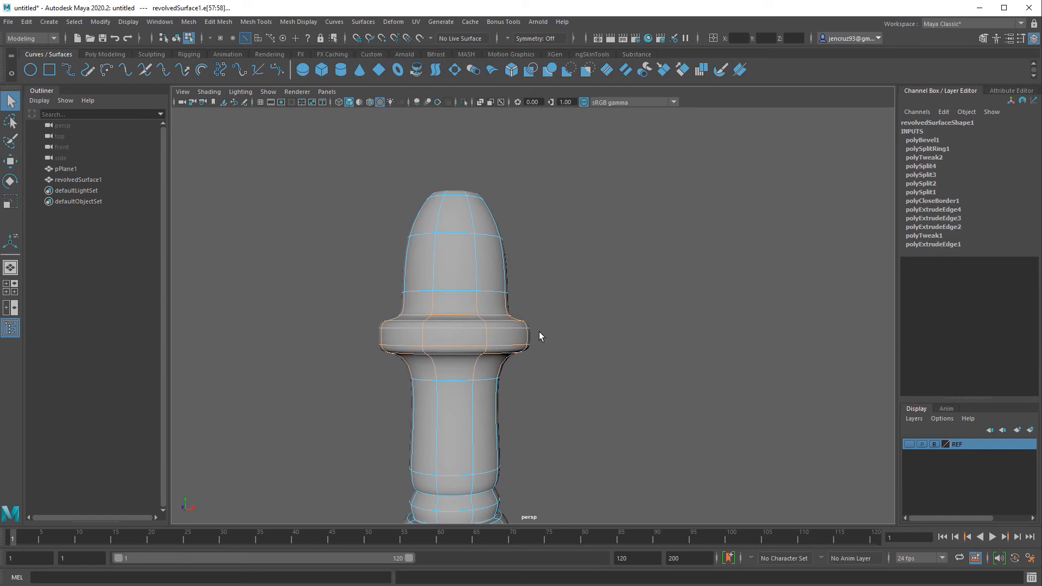
key("1")
left_click_drag(554, 414, 549, 447, "alt")
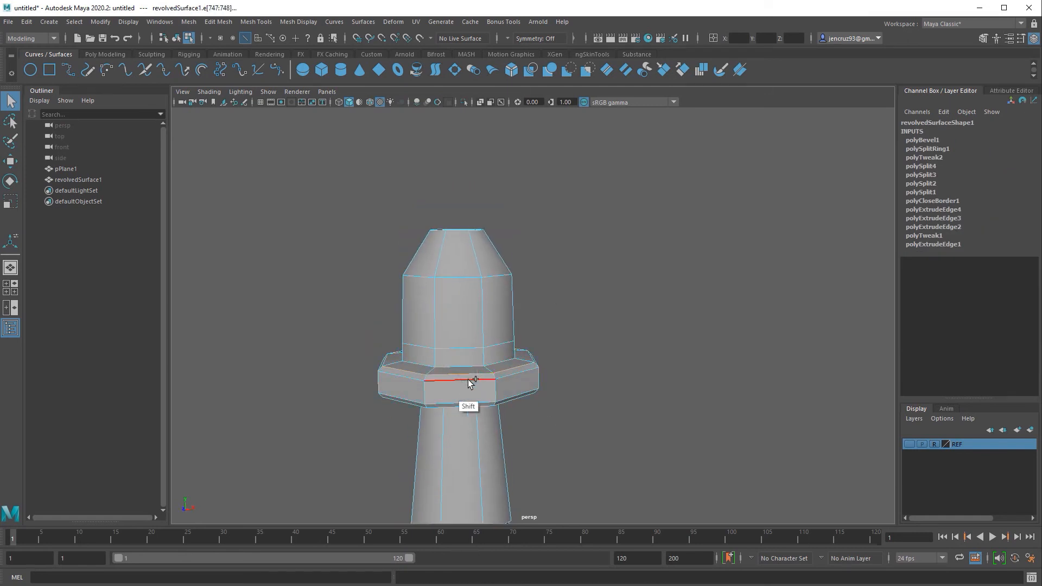
double_click(470, 407, "shift")
left_click_drag(473, 434, 484, 399, "alt")
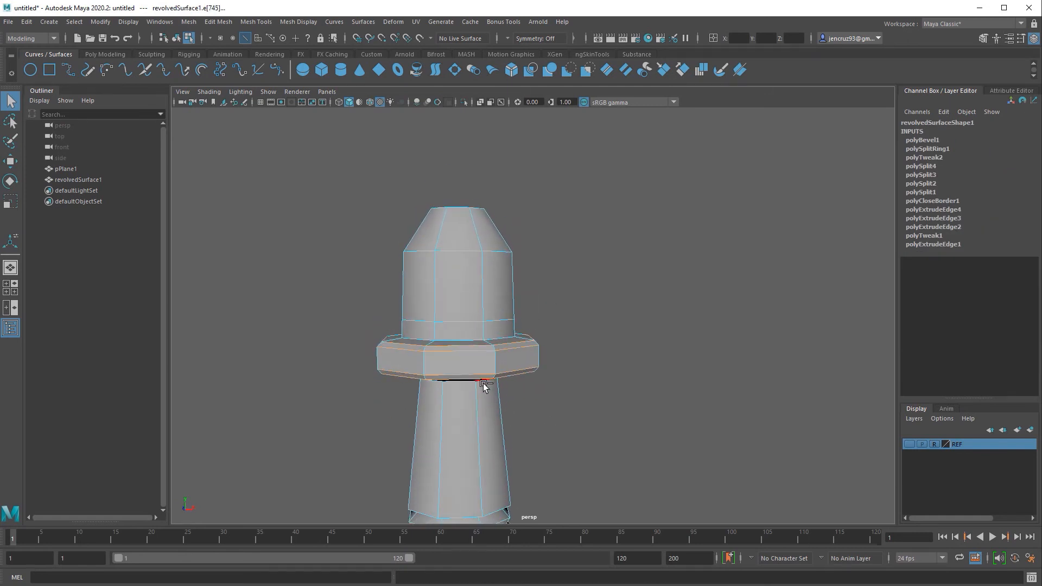
key("r")
left_click_drag(460, 356, 453, 362)
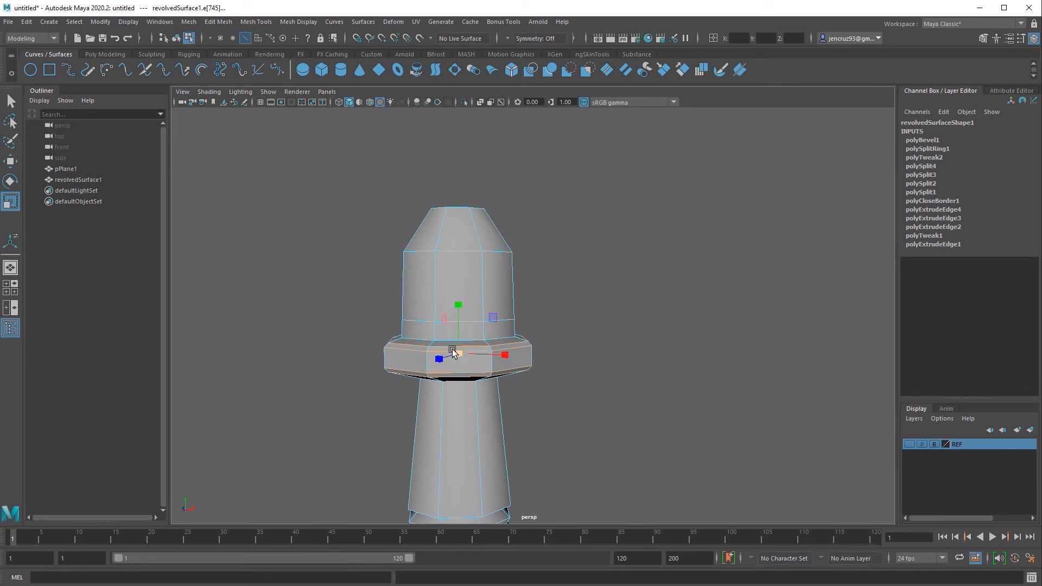
key("3")
key("1")
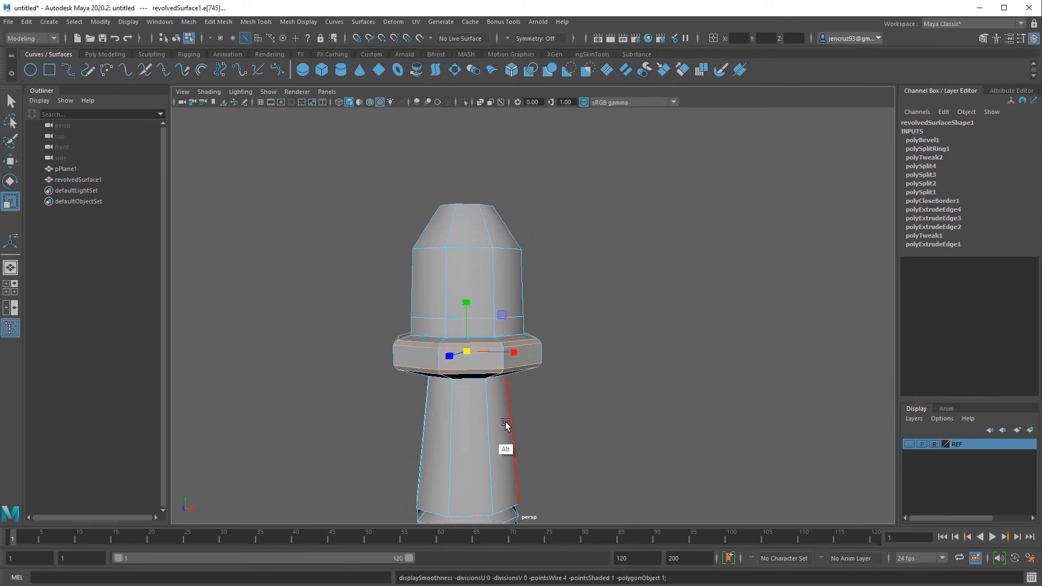
Step: Return to object mode and insert supporting edge loops at the top of the shaft just below the collar with Multi-Cut
left_click_drag(505, 424, 499, 400, "alt")
right_click_drag(510, 328, 597, 294)
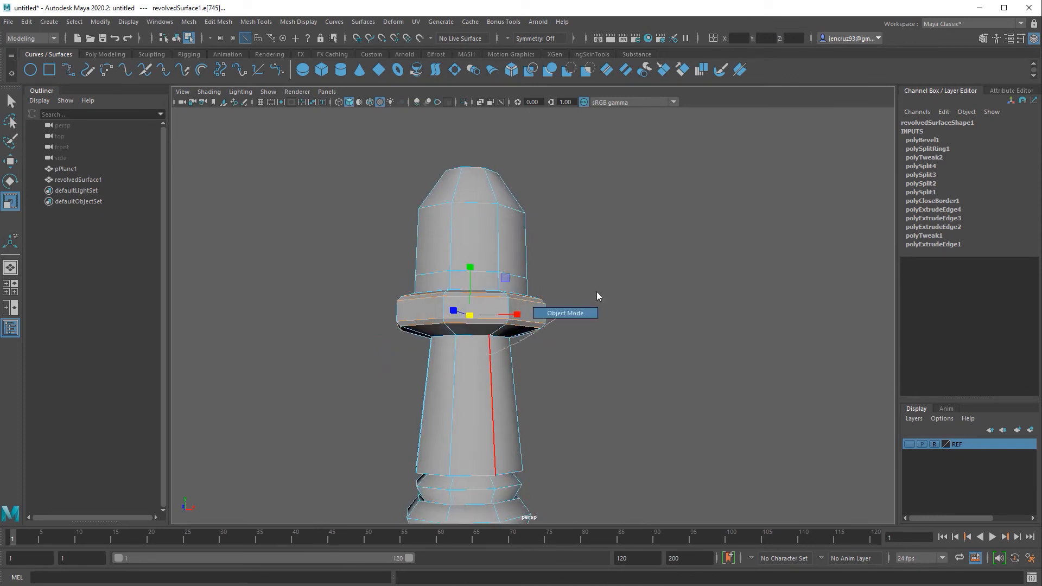
right_click_drag(493, 373, 455, 378, "shift")
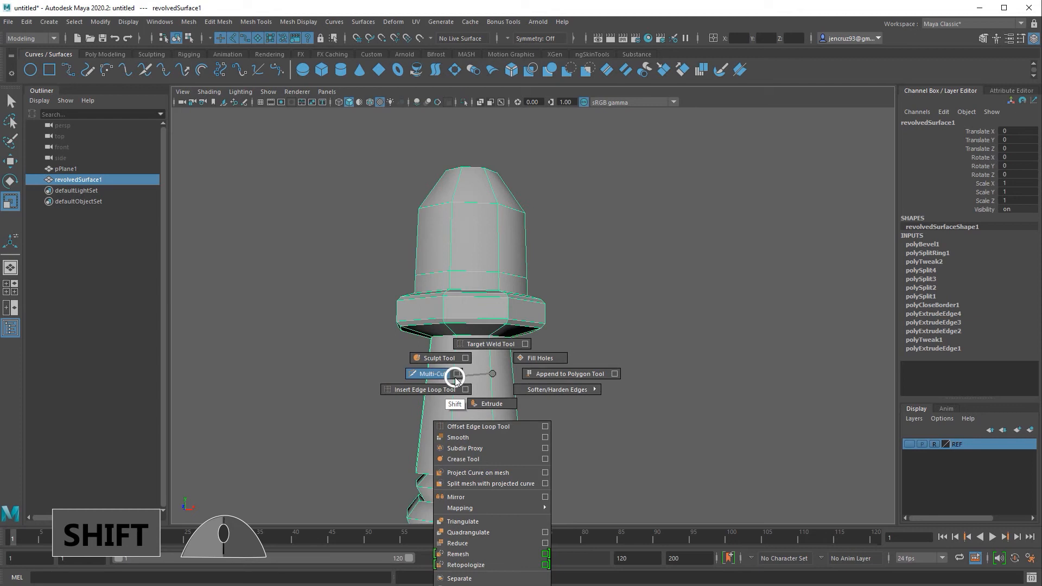
right_click_drag(455, 378, 455, 379, "shift")
left_click(456, 342, "ctrl")
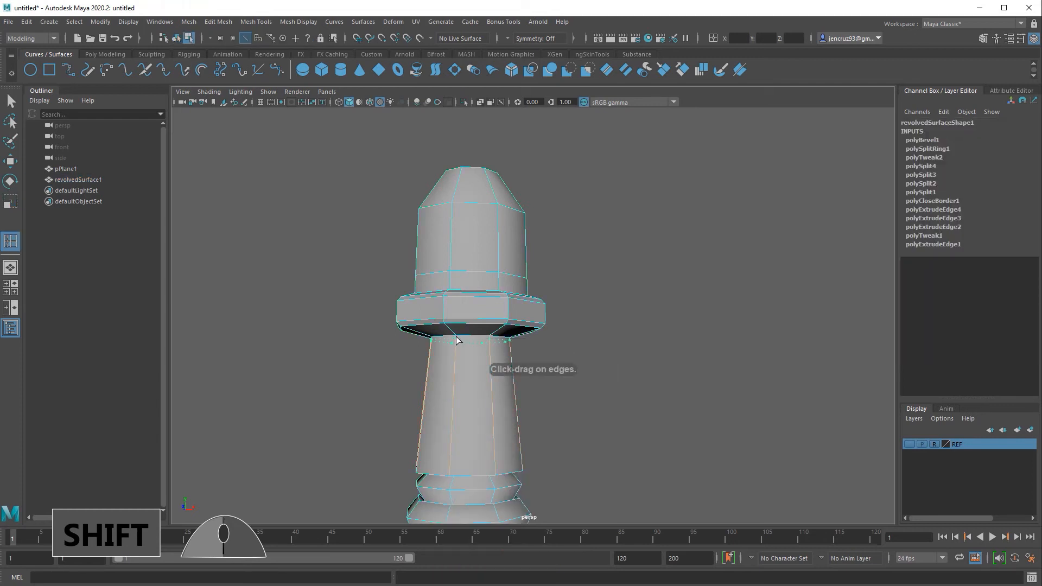
left_click(456, 342, "ctrl")
scroll(478, 353, "up", 5)
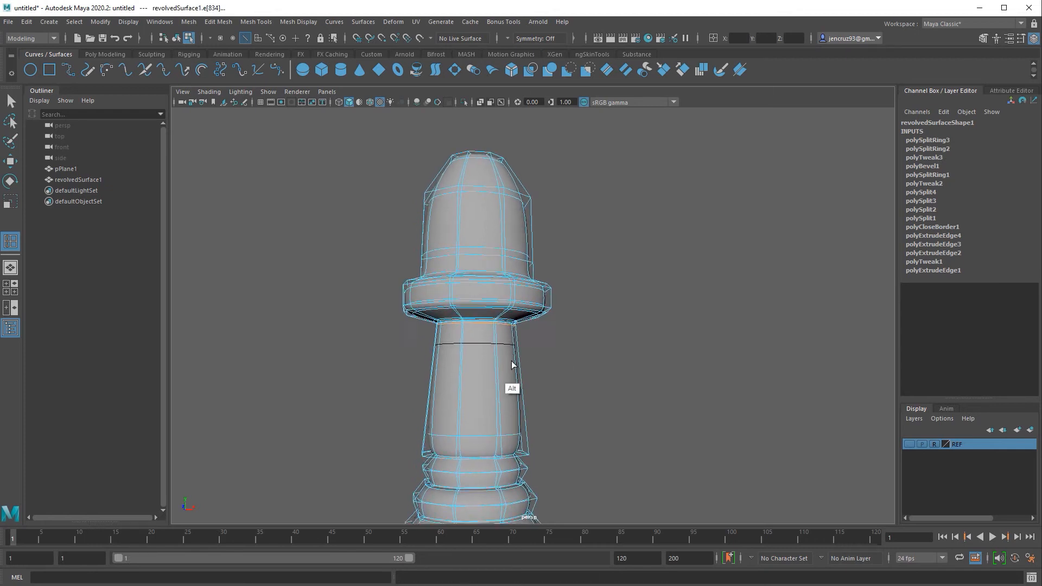
Step: Scale the new edge loop directly beneath the collar slightly inward in the unsmoothed view
key("w")
key("1")
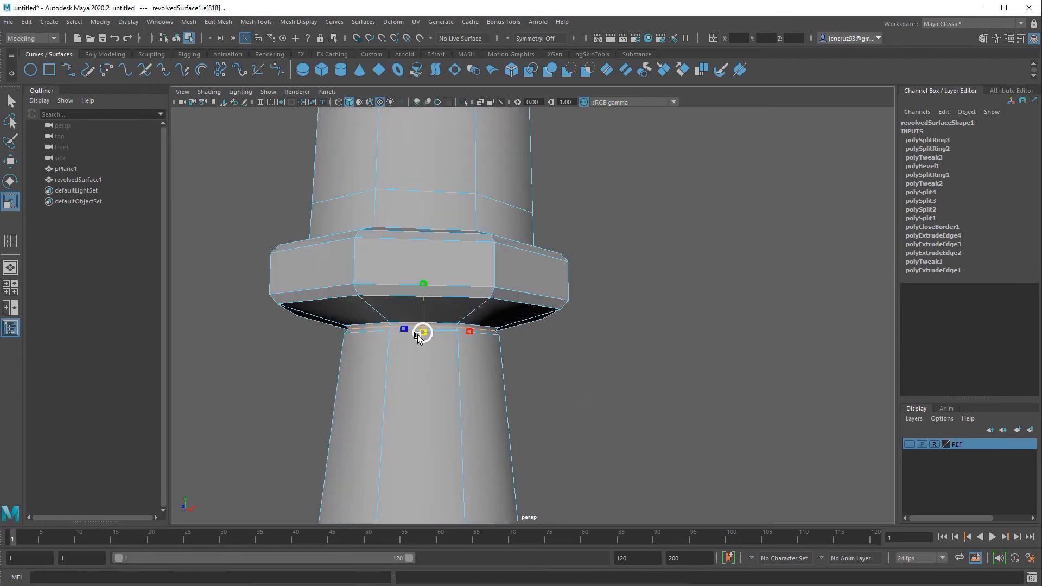
left_click_drag(420, 333, 417, 335)
key("1")
Step: Insert another supporting edge loop at the joint under the collar with Multi-Cut and check it in textured smooth display
right_click_drag(424, 349, 391, 350, "shift")
left_click(390, 335)
left_click_drag(467, 418, 536, 432, "alt")
key("2")
key("4")
key("6")
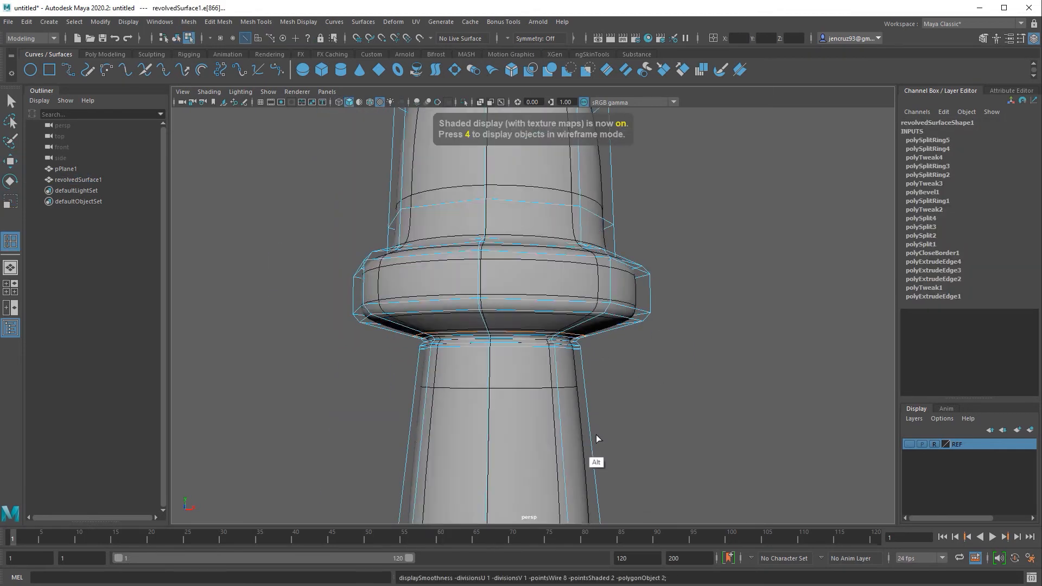
Step: Form a waist in the shaft below the collar by adding an edge loop, scaling it inward and raising it
middle_click_drag(596, 435, 586, 304, "alt")
left_click(561, 400)
left_click(560, 311)
key("r")
left_click_drag(488, 312, 456, 312)
left_click_drag(546, 467, 543, 438, "alt")
key("w")
left_click_drag(482, 304, 482, 282)
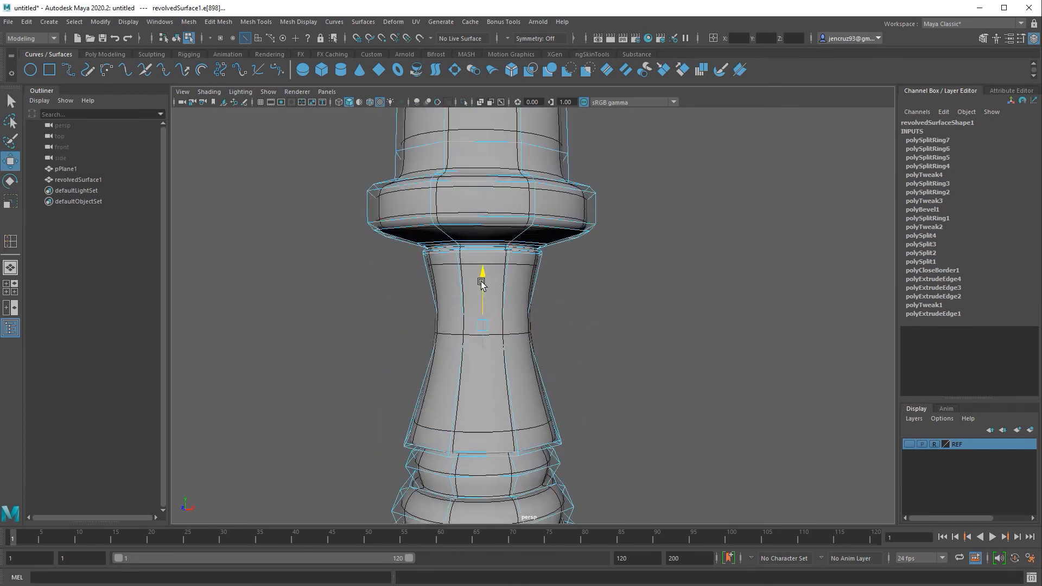
Step: Select the edge loop at the flared lower end of the shaft and move it down slightly
middle_click_drag(486, 434, 491, 244, "alt")
double_click(493, 257)
key("r")
left_click_drag(559, 337, 561, 391, "alt")
key("w")
left_click_drag(496, 267, 496, 274)
right_click_drag(497, 277, 464, 277, "shift")
left_click_drag(469, 312, 468, 317)
key("w")
key("r")
key("ctrl+Delete")
key("ctrl+z")
Step: Inspect the smoothed shaft in object mode and delete the extra edge loop near its flared lower rim
right_click_drag(550, 354, 584, 324)
left_click_drag(718, 413, 731, 430, "alt")
left_click(731, 431)
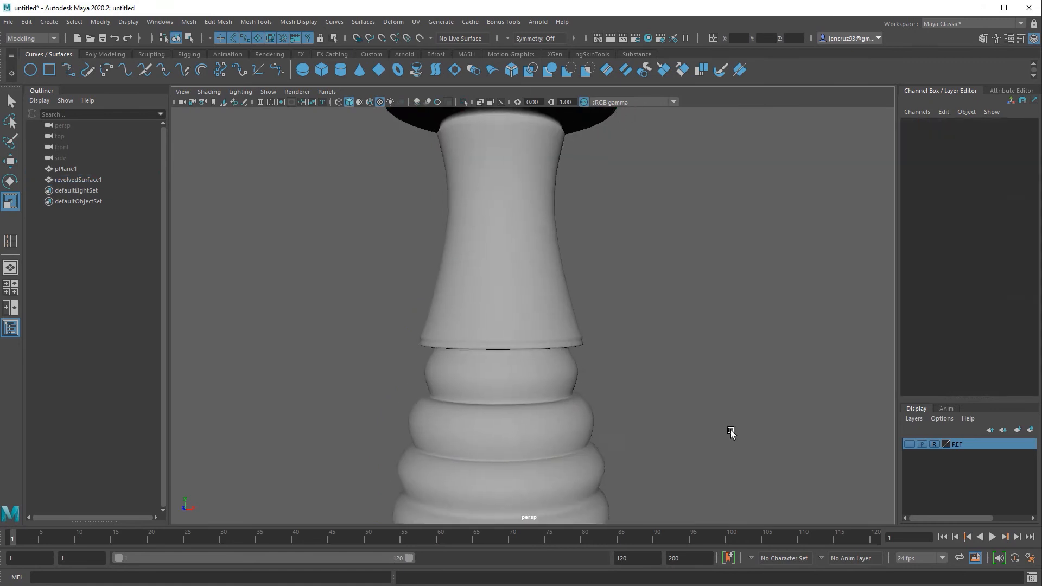
right_click_drag(553, 380, 554, 342)
double_click(534, 343)
key("ctrl+Delete")
key("1")
Step: Select the edge loop at the shaft's flared lower rim and move it up
double_click(507, 266)
left_click_drag(527, 391, 528, 360, "alt")
key("w")
left_click_drag(481, 262, 481, 245)
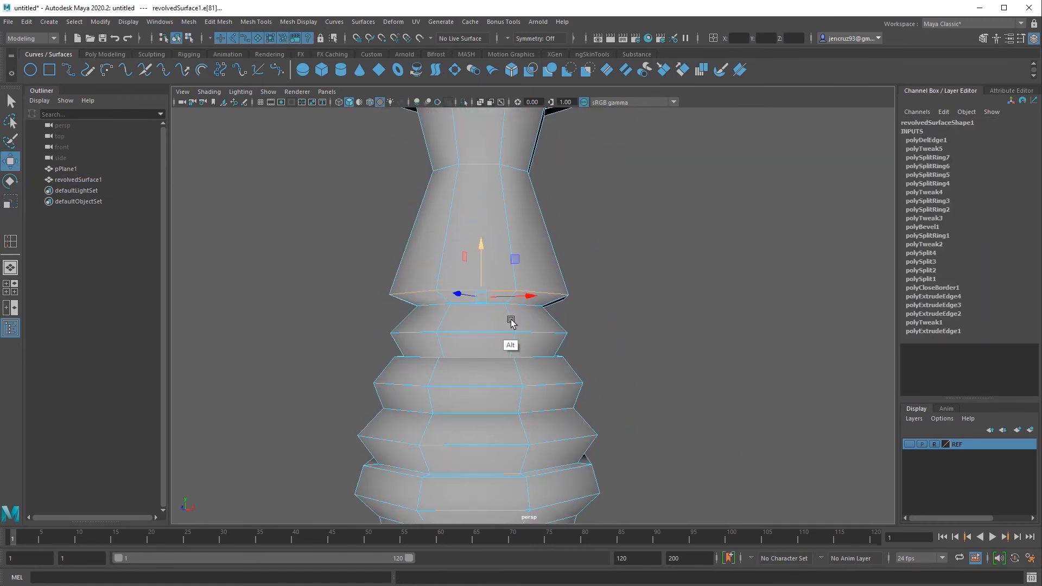
Step: Scale the edge loop beneath the flared rim outward and add supporting edge loops between it and the rim
double_click(499, 304)
key("r")
left_click_drag(482, 307, 536, 319)
mouse_move(537, 307)
right_mouse_down("shift")
mouse_move(505, 304)
mouse_move(540, 303)
right_mouse_up("shift")
left_click(495, 307)
left_click(494, 308)
key("w")
key("r")
key("3")
key("1")
Step: Select the edge loop along the flared rim again and raise it slightly
right_click_drag(491, 255, 491, 223)
double_click(404, 314)
key("w")
left_click_drag(421, 268, 421, 263)
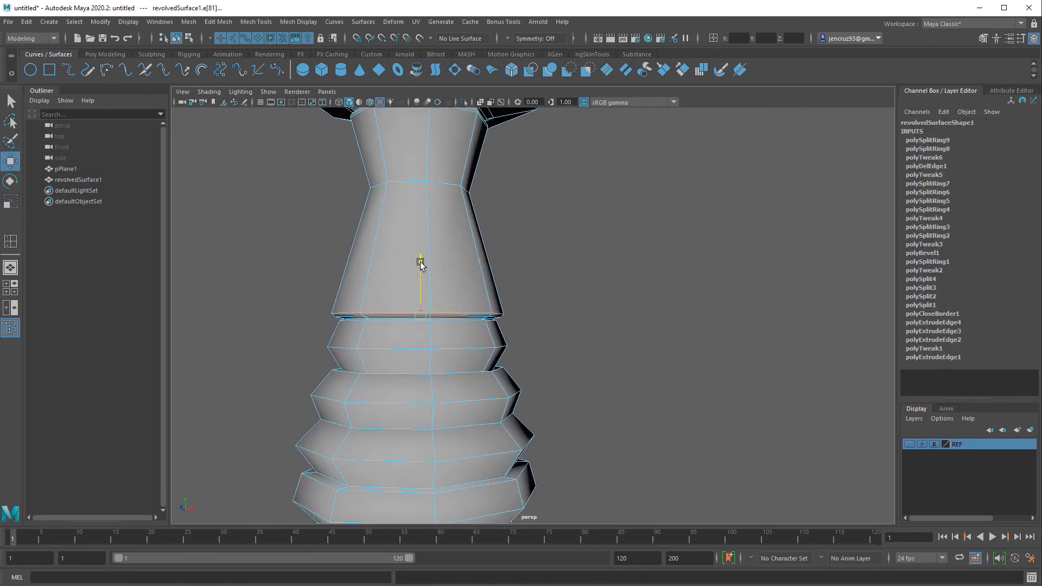
Step: Check the smoothed rim in object mode and add an edge loop around the flared section above it
left_click_drag(468, 296, 500, 297, "alt")
key("3")
right_click_drag(519, 295, 548, 270)
left_click(575, 287)
right_click_drag(512, 293, 483, 309, "shift")
left_click(491, 310)
key("1")
Step: Move the groove edge loop between the handle's first and second rings up and preview it smoothed
mouse_move(454, 415)
middle_mouse_down("alt")
mouse_move(490, 402)
mouse_move(490, 453)
middle_mouse_up("alt")
key("w")
double_click(583, 412)
key("4")
left_click_drag(494, 324, 494, 313)
key("3")
right_click_drag(559, 396, 586, 374)
key("6")
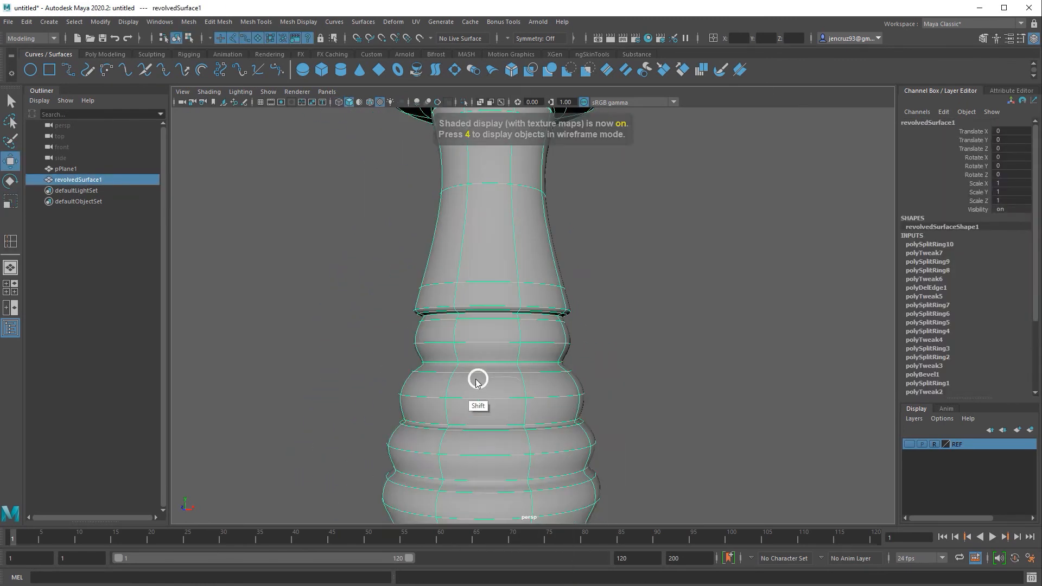
Step: Sharpen the groove between the first and second rings with supporting edge loops and check it smoothed
right_click_drag(476, 383, 476, 351)
key("1")
double_click(457, 363)
middle_click_drag(458, 363, 458, 435, "alt")
right_click_drag(525, 439, 579, 396, "alt")
key("3")
left_click(687, 295)
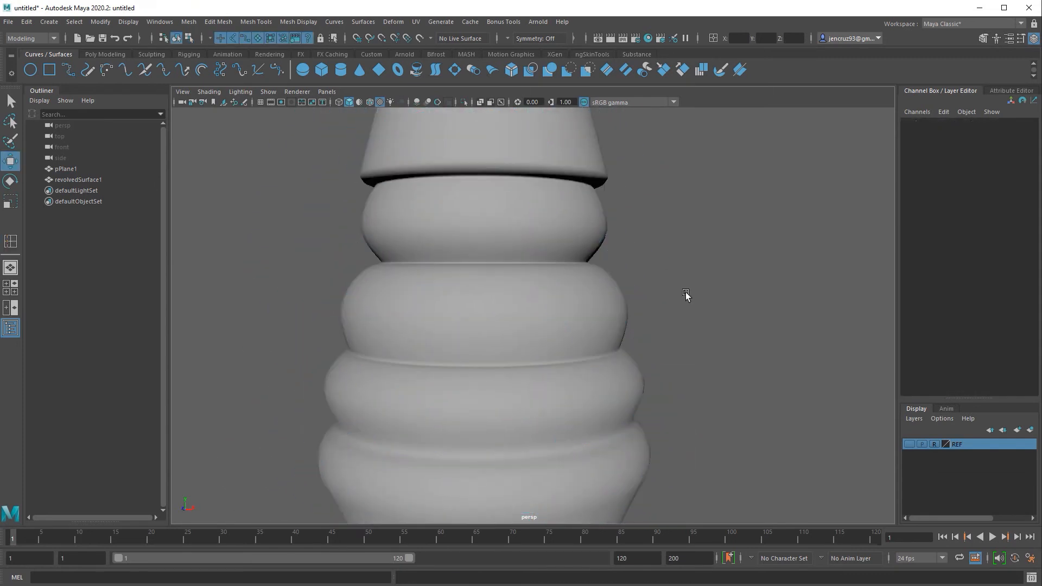
Step: Select the next edge loop in the handle's ringed section, scale it and check the result smoothed in object mode
right_click_drag(687, 295, 575, 288, "alt")
middle_click_drag(555, 278, 474, 322, "alt")
double_click(458, 285)
right_click_drag(474, 312, 445, 282)
key("q")
key("1")
key("r")
left_click_drag(516, 300, 536, 297)
key("3")
right_click_drag(565, 314, 592, 293)
left_click(744, 331)
Step: Lower the edge loop at the groove between the second and third rings and delete a surplus edge loop
right_click_drag(617, 368, 581, 427, "alt")
middle_click_drag(583, 472, 576, 308, "alt")
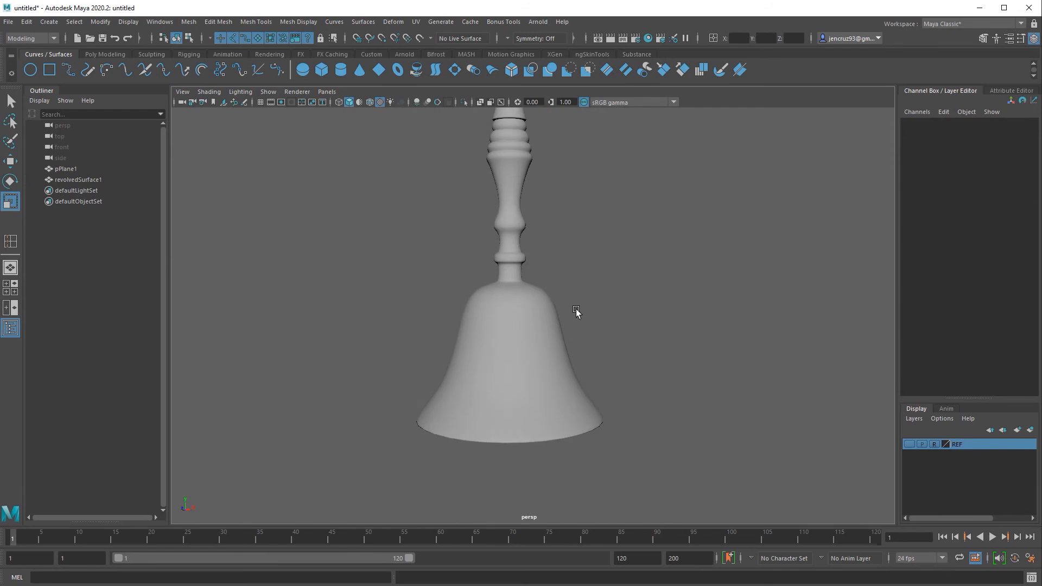
right_click_drag(576, 308, 641, 272, "alt")
left_click(522, 311)
key("1")
left_click(442, 277)
right_click_drag(442, 277, 488, 271, "alt")
key("r")
key("w")
key("3")
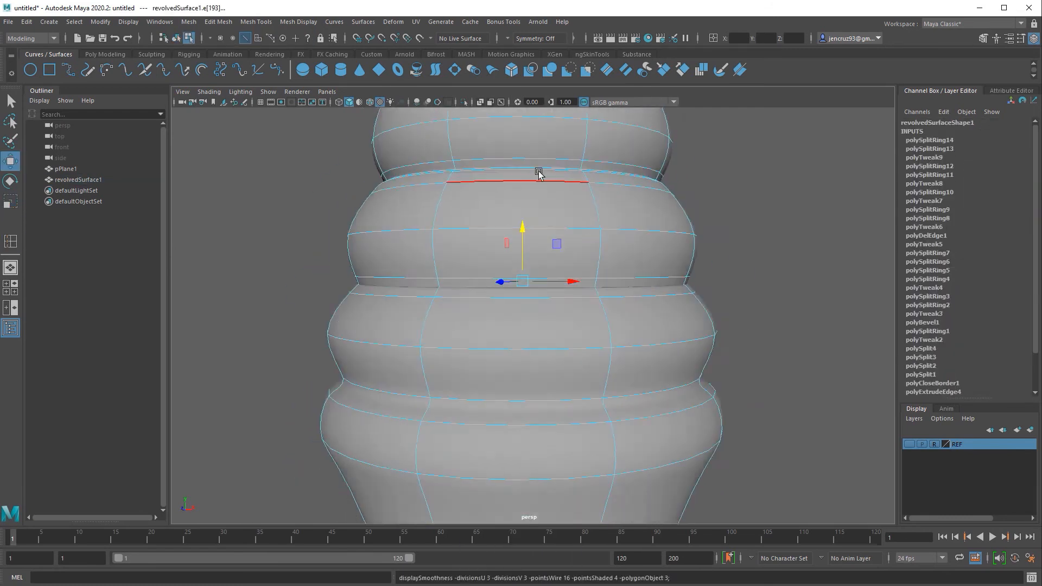
key("1")
left_click_drag(522, 229, 523, 245)
key("ctrl+Delete")
Step: Select the inner edge loop of the groove between the second and third rings and move it down slightly
middle_click_drag(521, 277, 542, 344, "alt")
double_click(537, 383)
left_click_drag(543, 321, 542, 328)
key("r")
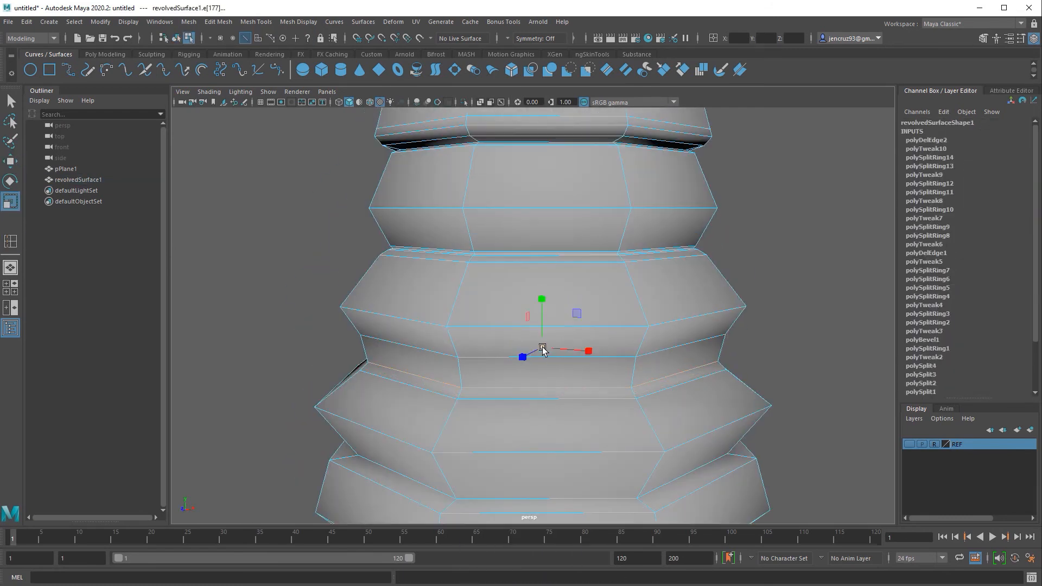
Step: Select the supporting edge loop at the third ring's upper edge and adjust its position and scale
middle_click_drag(543, 351, 478, 261, "alt")
double_click(482, 246)
key("w")
key("r")
left_click_drag(484, 223, 490, 284)
key("w")
key("r")
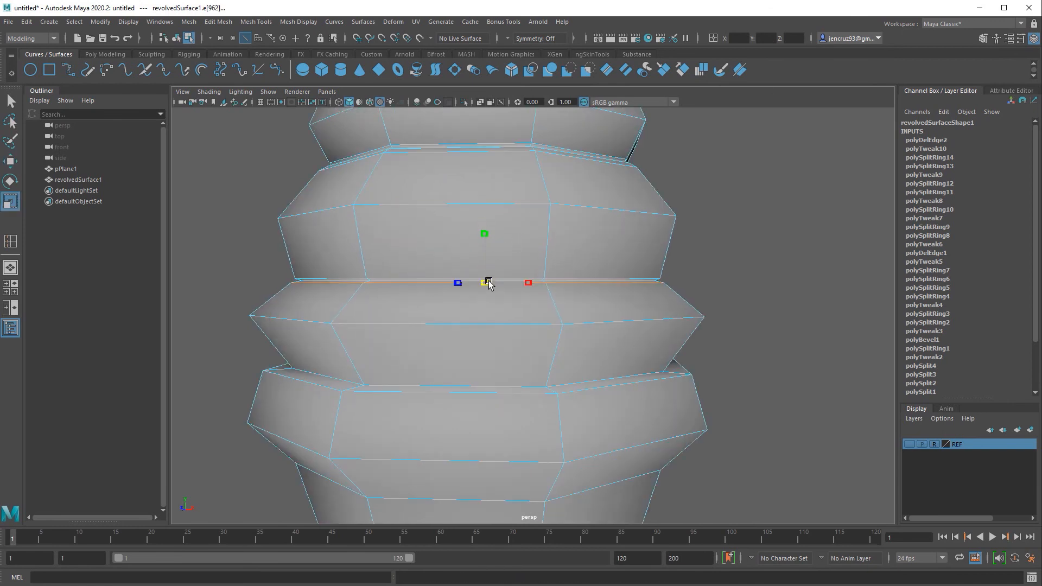
Step: Scale the inner edge loop of the groove between the second and third rings and check the crease in smooth preview
key("F8")
key("3")
right_click_drag(641, 326, 575, 380, "alt")
left_click(543, 380)
key("1")
double_click(507, 303)
right_click_drag(577, 307, 706, 315, "alt")
key("r")
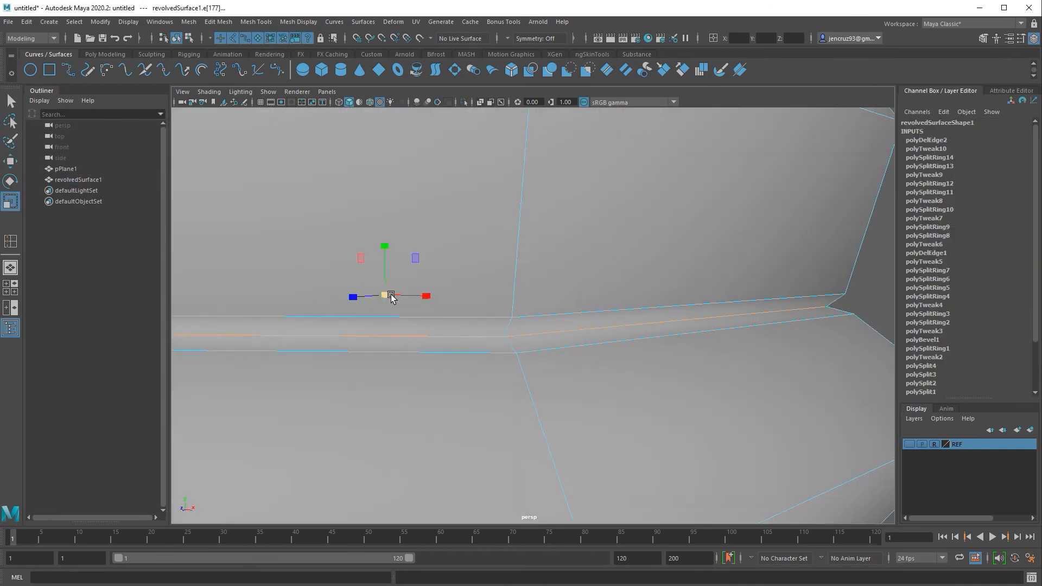
key("3")
right_click_drag(652, 337, 623, 336, "alt")
key("1")
Step: Insert a supporting edge loop along the third ring's upper edge with Multi-Cut and preview it smoothed
key("F8")
right_click_drag(621, 372, 608, 382, "shift")
left_click(570, 359)
key("3")
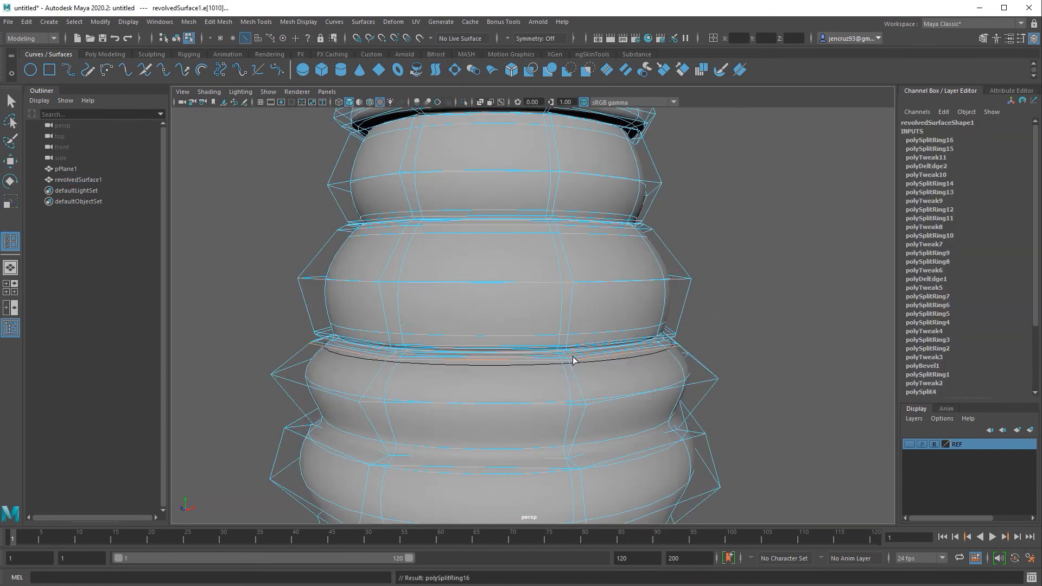
Step: Insert a supporting edge loop just above the band at the flared shaft's lower end and preview it smoothed
right_click_drag(652, 348, 598, 309, "alt")
middle_click_drag(598, 163, 602, 298, "alt")
key("1")
right_click_drag(543, 239, 505, 277, "shift")
left_click(458, 275)
key("w")
double_click(473, 279)
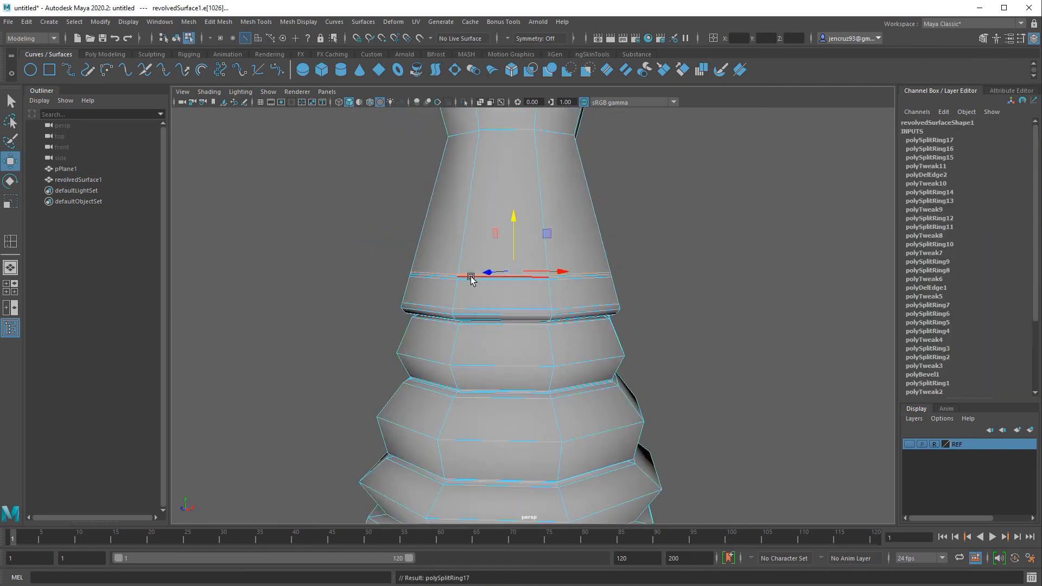
key("r")
key("3")
key("F8")
left_click(679, 325)
Step: Select the edge loop at the top of the shaft beneath the collar, adjust it slightly and check it smoothed
right_click_drag(597, 380, 682, 449, "alt")
middle_click_drag(682, 272, 618, 444, "alt")
key("1")
double_click(655, 280)
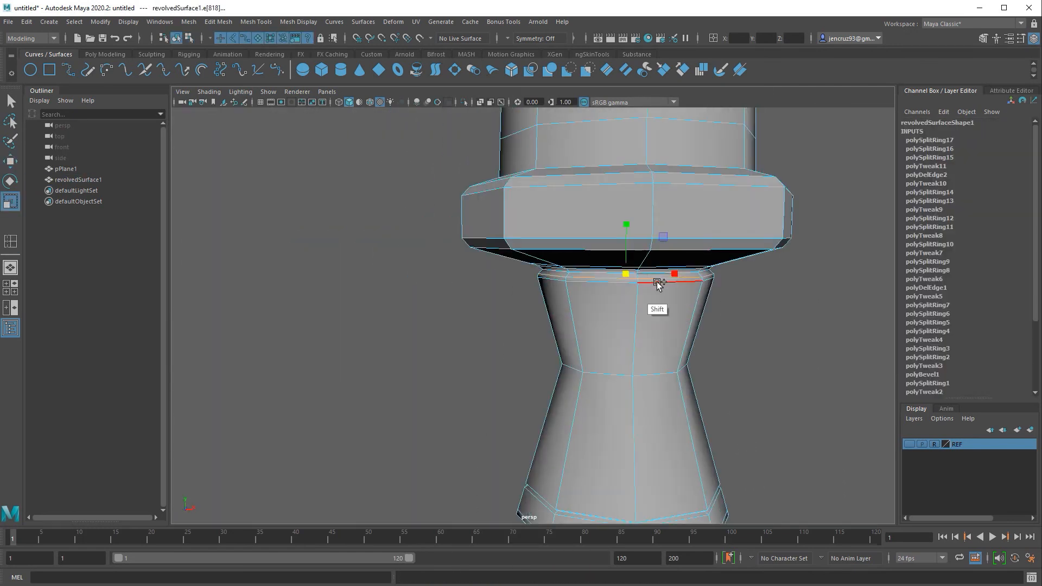
key("w")
key("3")
key("1")
Step: Insert supporting edge loops around the collar and preview them smoothed
middle_click_drag(733, 358, 706, 422, "alt")
left_click(488, 277)
key("3")
key("1")
Step: Scale the edge loops at the shoulder and upper rim of the handle's top knob to round its shape
key("r")
double_click(597, 201)
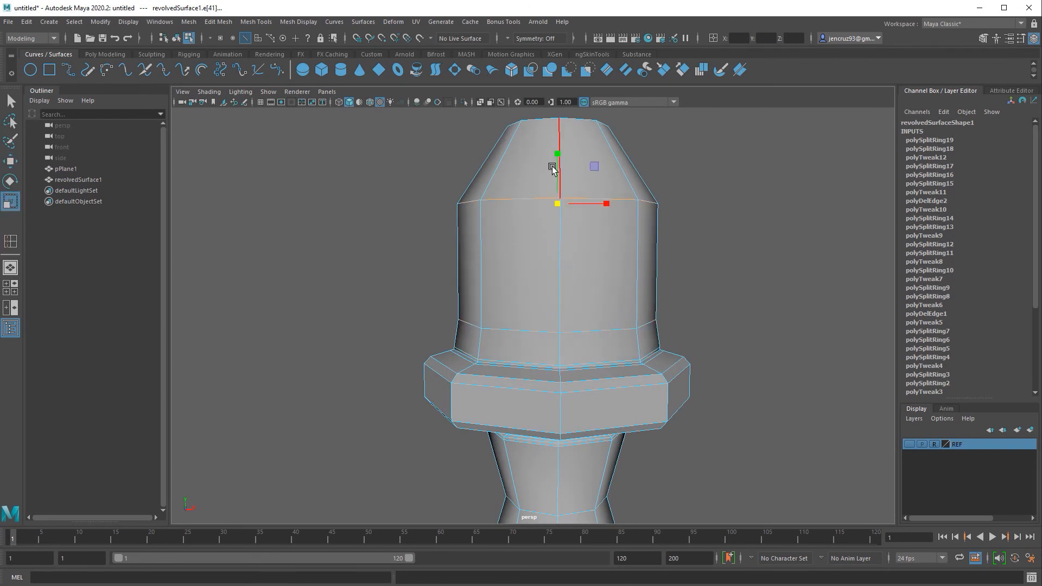
left_click_drag(558, 202, 547, 211)
key("3")
middle_click_drag(612, 163, 599, 216, "alt")
double_click(569, 184)
left_click_drag(546, 175, 559, 175)
middle_click_drag(569, 220, 563, 303, "alt")
Step: Delete the triangular faces at the centre of the knob's top
key("1")
left_click_drag(563, 302, 575, 416, "alt")
middle_click_drag(576, 415, 592, 258, "alt")
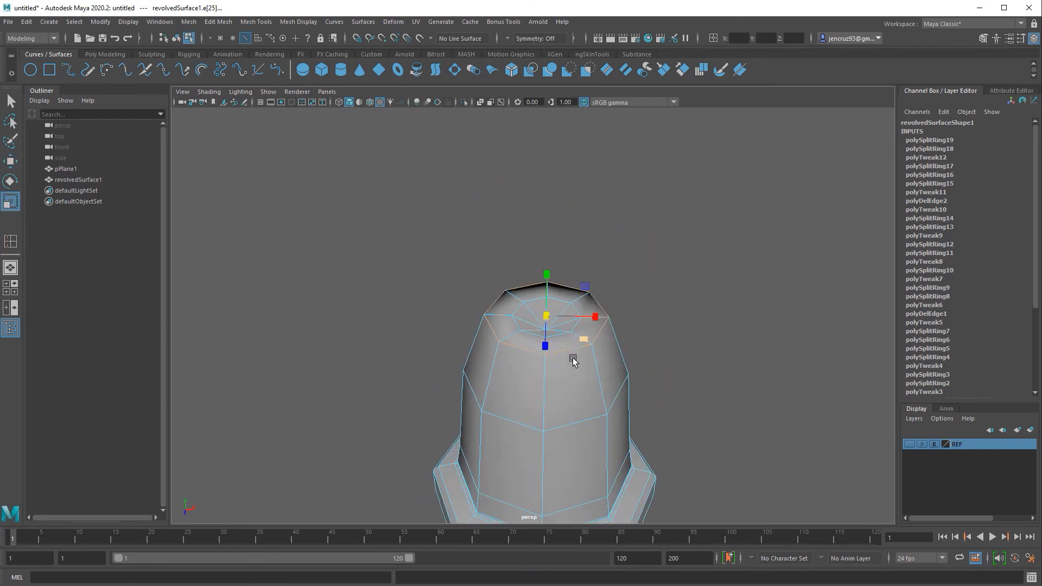
left_click_drag(585, 351, 586, 367, "alt")
left_click(570, 349)
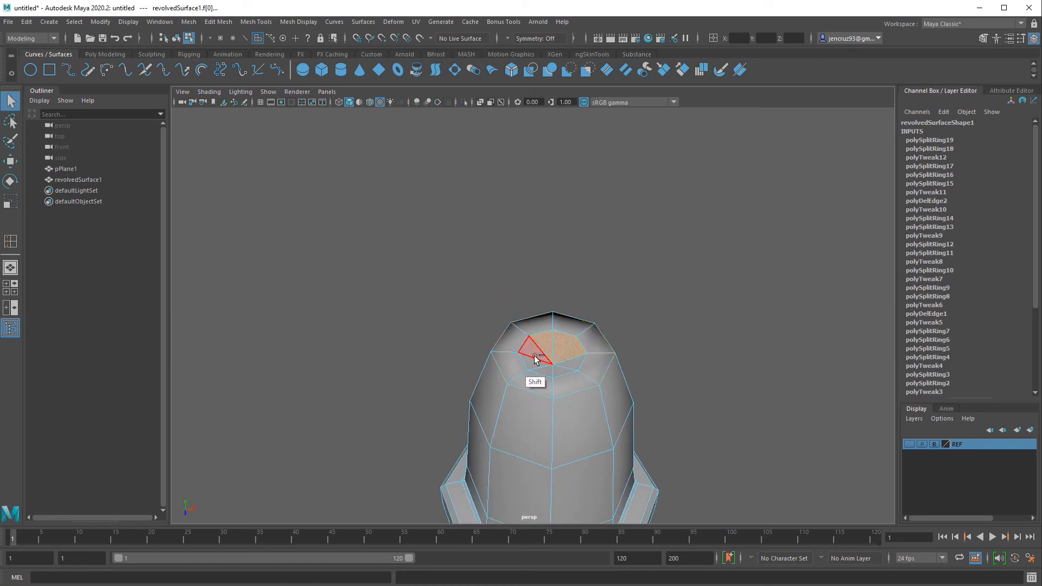
key("Delete")
Step: Extrude the hole's border edges about -0.25 in local Z into the knob, then narrow and lower them into a recess
left_click(581, 350)
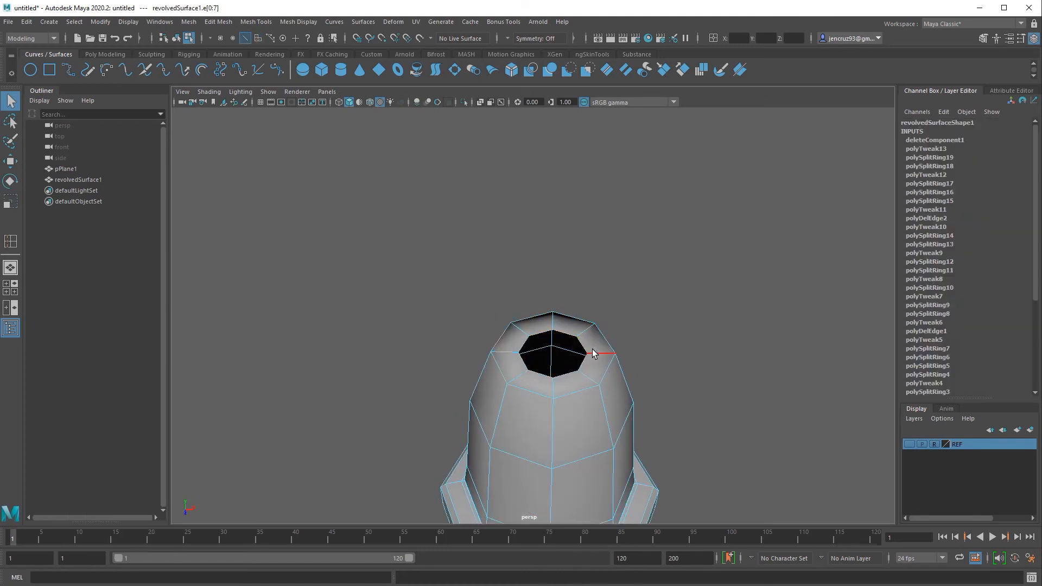
key("ctrl+e")
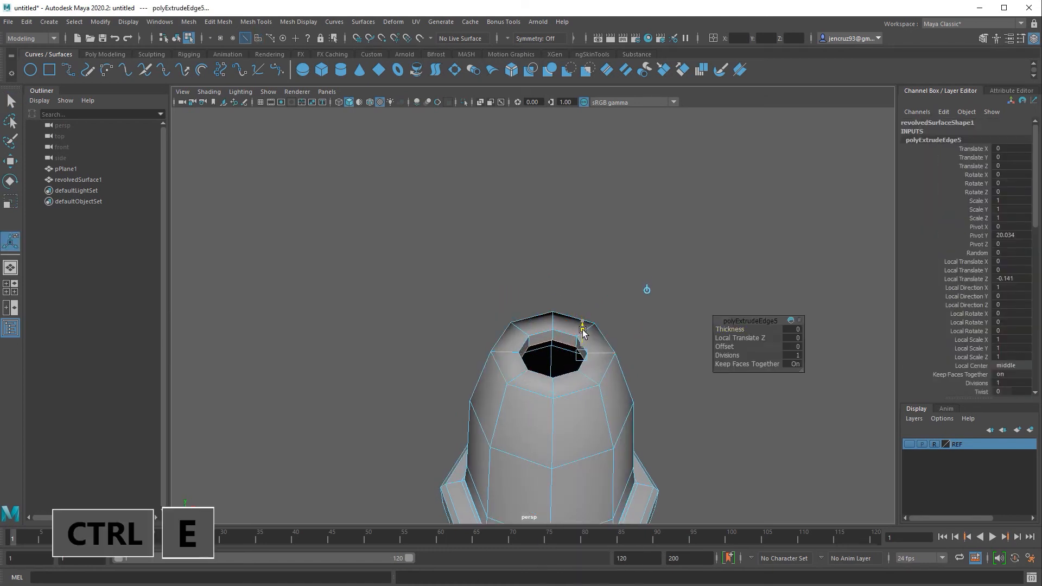
left_click_drag(582, 343, 580, 369)
key("r")
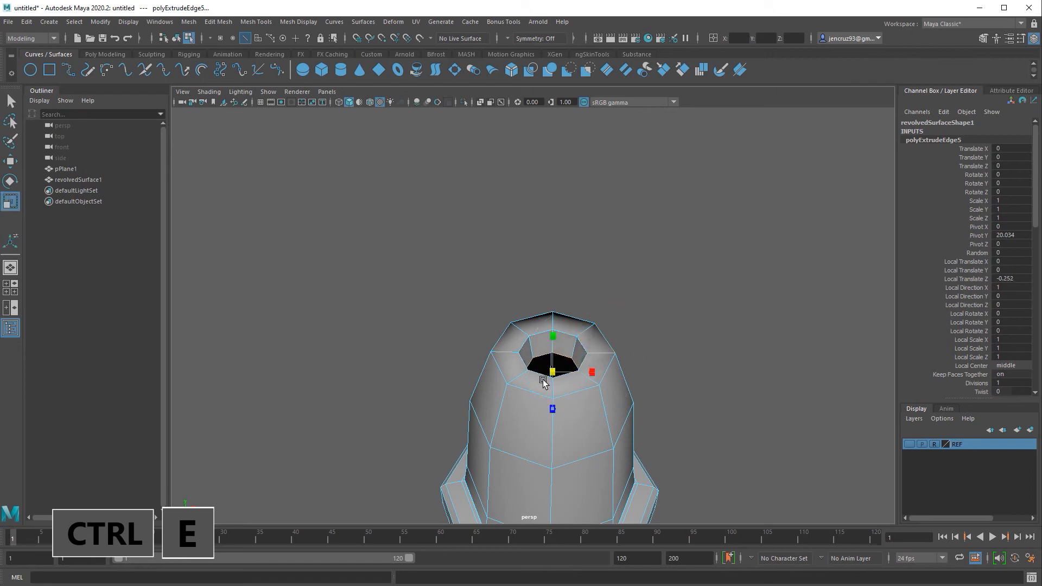
left_click_drag(529, 425, 553, 455, "alt")
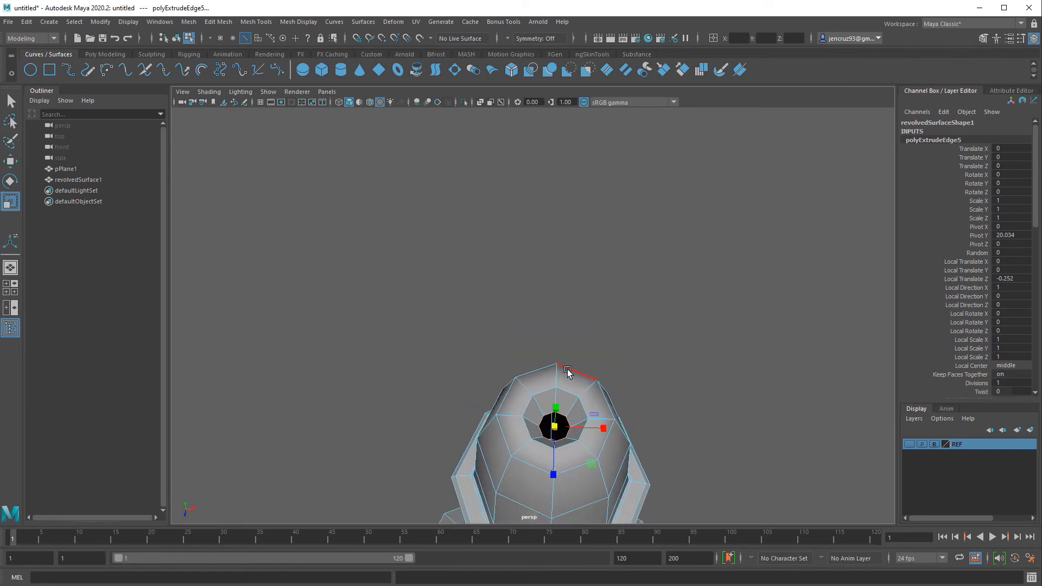
middle_click_drag(573, 448, 566, 363, "alt")
key("w")
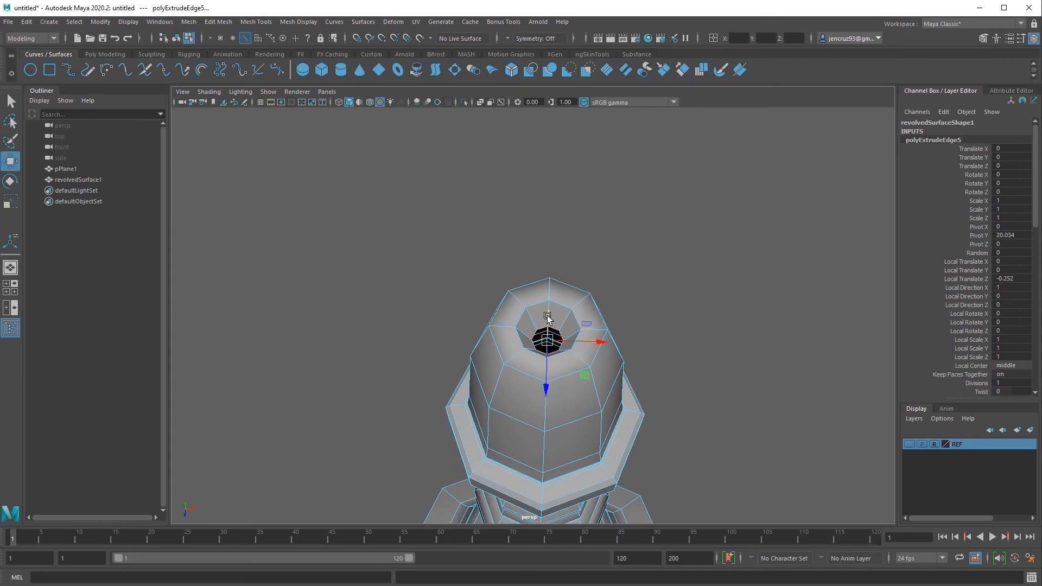
left_click_drag(549, 317, 541, 349)
key("r")
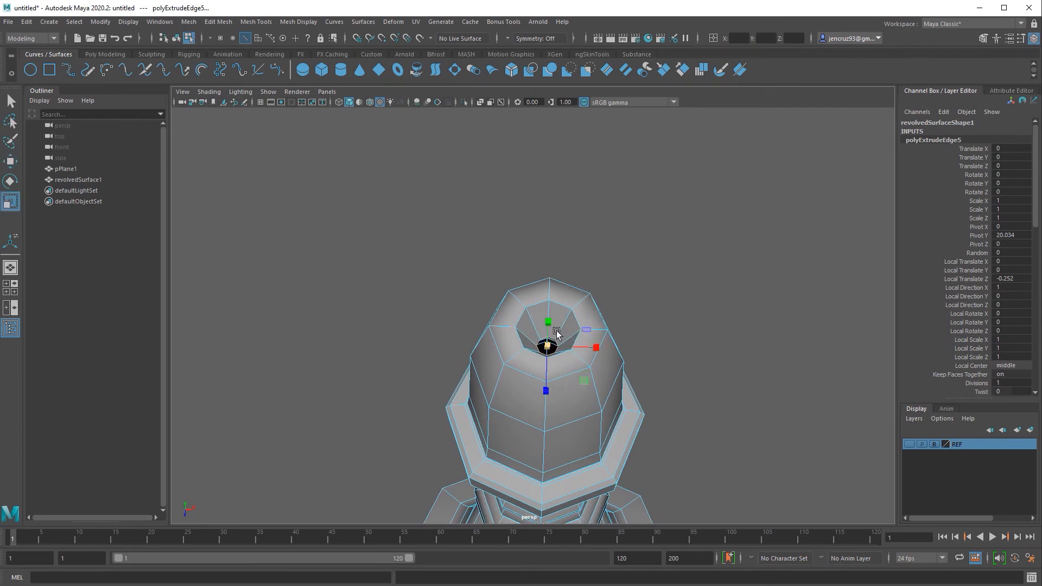
Step: Fill the open hole at the bottom of the knob's recess
left_click(190, 24)
left_click(215, 90)
middle_click_drag(544, 305, 532, 255, "alt")
left_click_drag(532, 255, 548, 321, "alt")
right_click_drag(564, 321, 654, 231)
Step: Cut edges across the recess's filled face between opposite vertices through its centre with Multi-Cut and preview it smoothed
right_click_drag(495, 359, 516, 349, "shift")
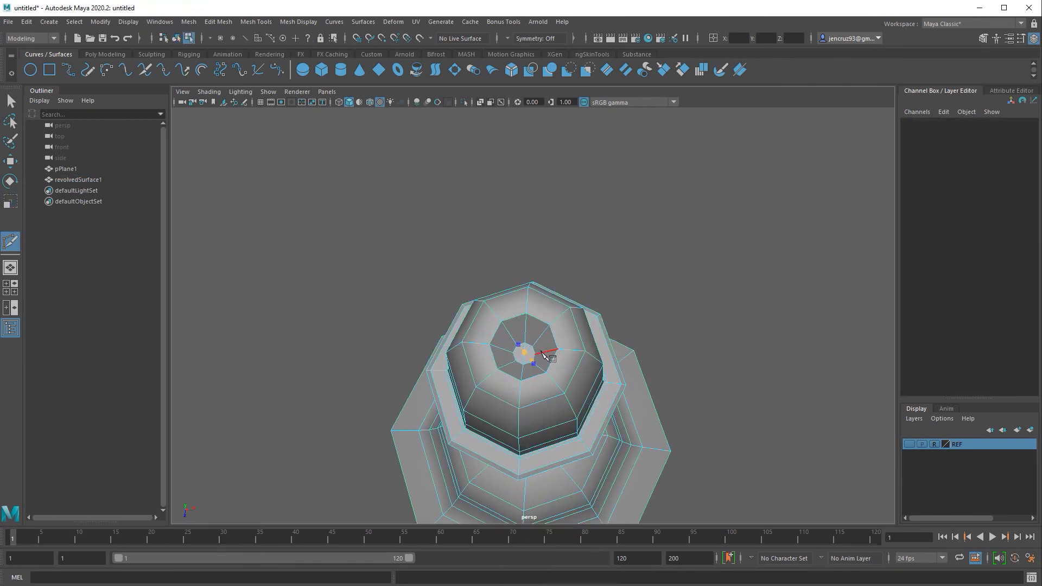
middle_click_drag(534, 340, 532, 293, "alt")
right_click_drag(532, 293, 641, 309, "alt")
key("ctrl+z")
key("ctrl+z")
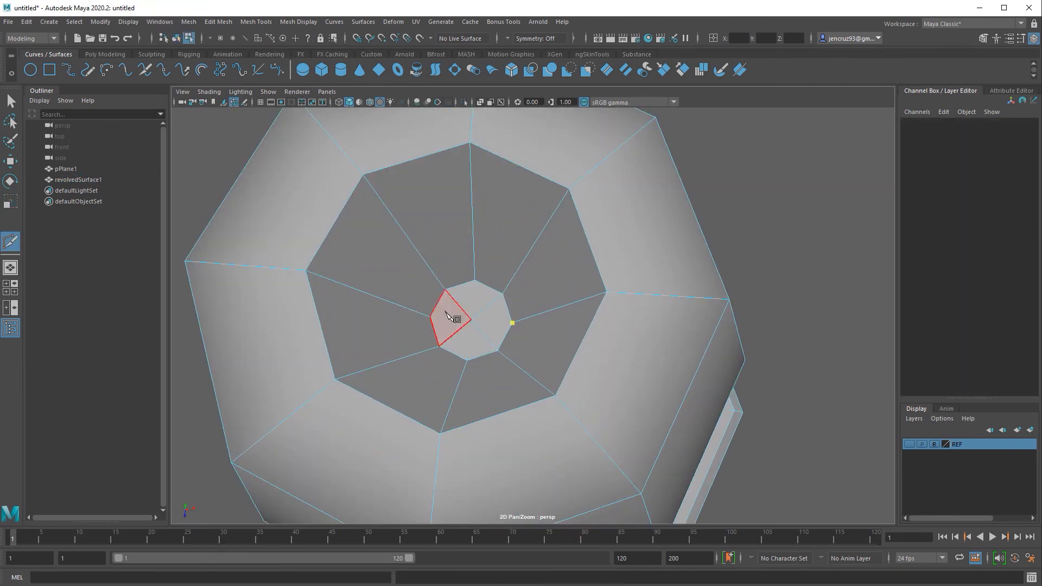
key("ctrl+z")
left_click(468, 361)
key("3")
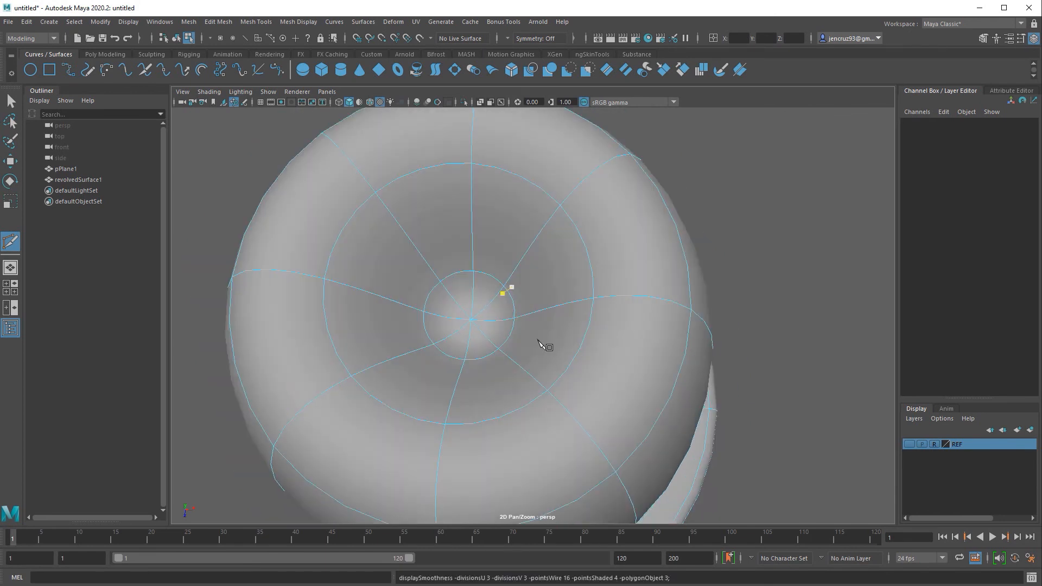
Step: Insert supporting edge loops around the knob's upper rim and inside its recess
key("w")
left_click(744, 418)
right_click_drag(743, 423, 566, 447, "alt")
left_click_drag(592, 477, 624, 446, "alt")
right_click_drag(625, 447, 570, 380, "alt")
left_click(565, 293)
middle_click_drag(567, 271, 574, 319, "alt")
right_click_drag(574, 319, 602, 320, "alt")
right_click_drag(564, 309, 505, 304, "shift")
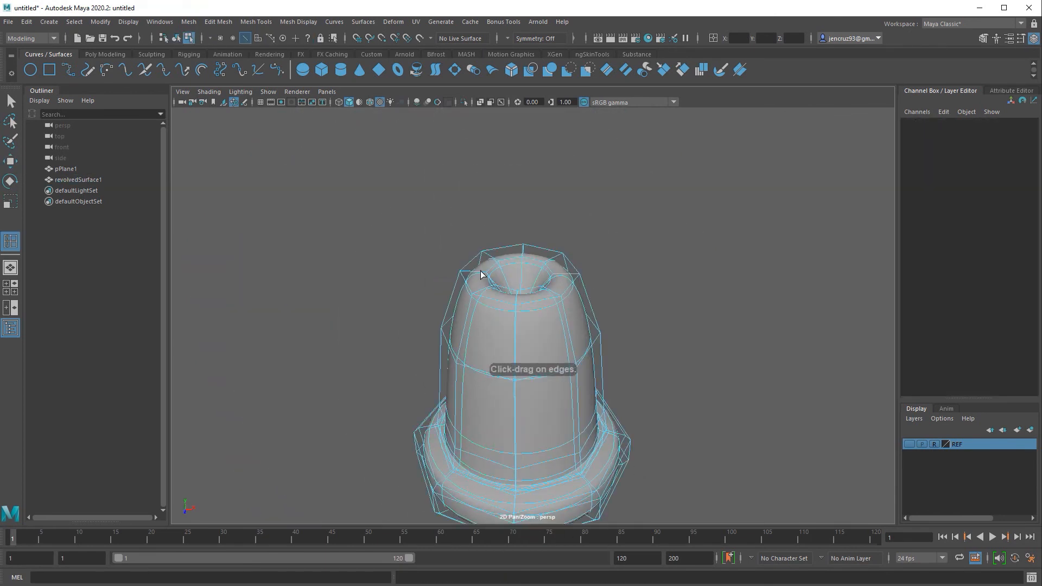
left_click(482, 274)
left_click(538, 270)
left_click(545, 267)
Step: Delete two edge loops around the knob's upper rim, refine the remaining loops and preview the shape smoothed
left_click_drag(545, 326, 543, 371, "alt")
mouse_move(530, 358)
right_mouse_down()
mouse_move(556, 333)
mouse_move(537, 377)
right_mouse_up()
key("1")
double_click(577, 286)
key("ctrl+Delete")
double_click(547, 297)
key("ctrl+Delete")
key("r")
key("3")
left_click(549, 397)
key("w")
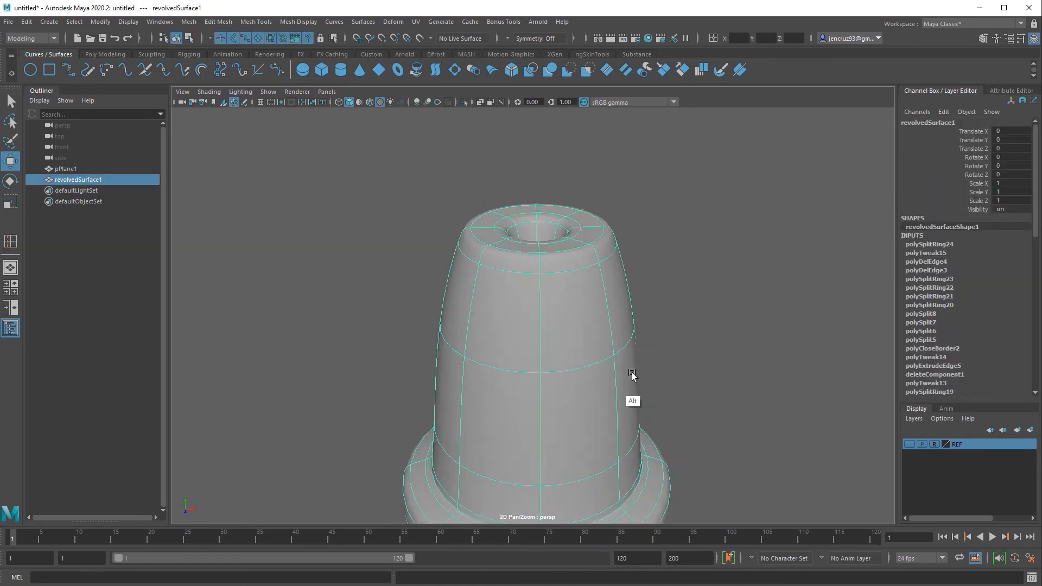
Step: Delete another edge loop near the knob's rim and adjust the height of the knob's shoulder loop
key("1")
double_click(491, 263)
key("ctrl+Delete")
double_click(570, 281)
left_click_drag(537, 212, 537, 174)
left_click_drag(536, 124, 536, 180)
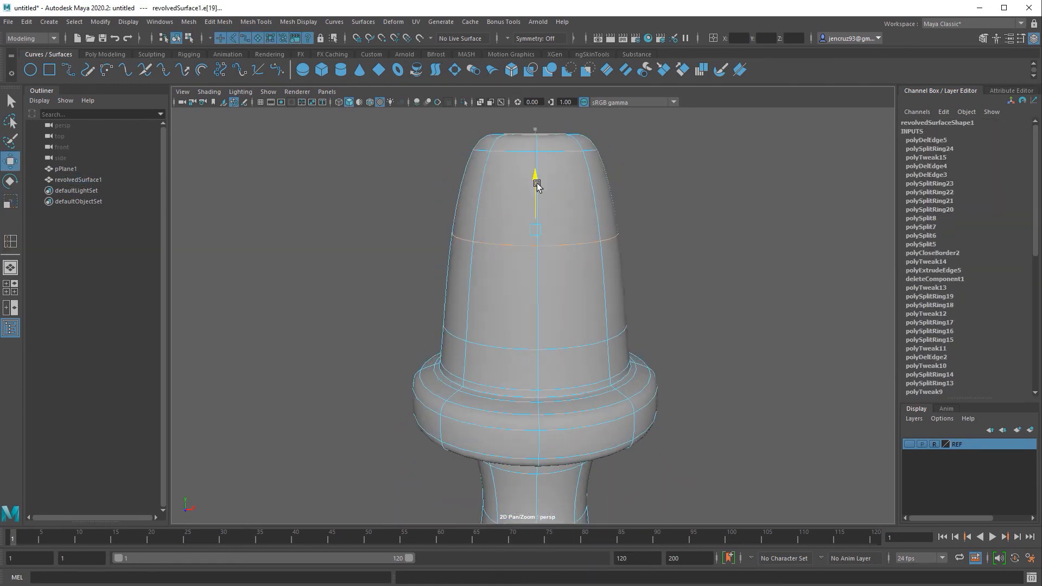
Step: Scale the knob's lower edge loop outward slightly and move the edges at its upper rim down
double_click(565, 340)
key("r")
left_click_drag(574, 332, 581, 339)
left_click_drag(470, 121, 600, 152)
key("w")
left_click_drag(531, 111, 531, 127)
left_click(733, 449)
scroll(733, 449, "down", 5)
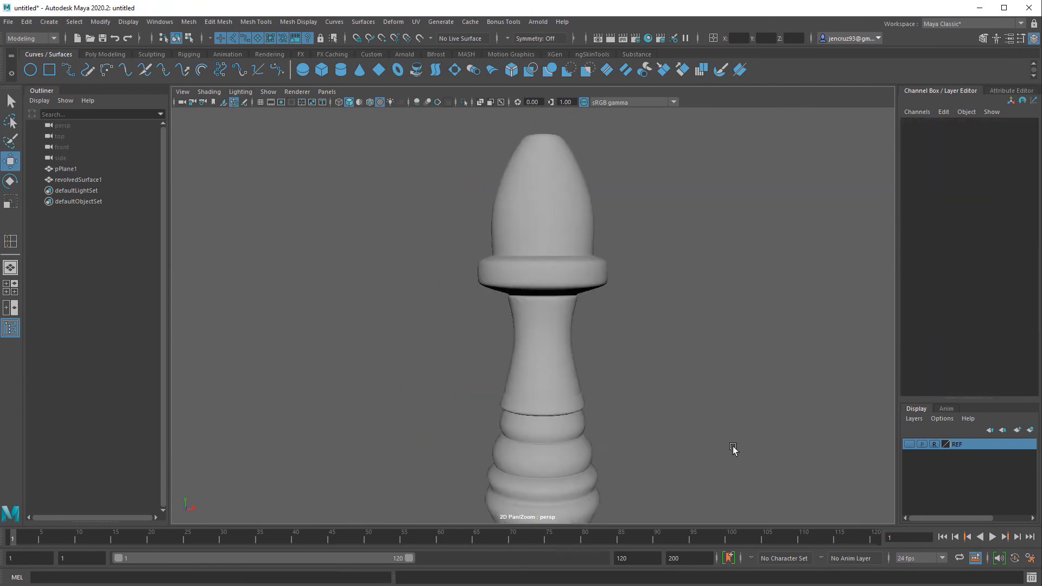
Step: Insert supporting edge loops along the groove above the handle's lowest ring and preview them smoothed
middle_click_drag(620, 434, 634, 298, "alt")
scroll(633, 298, "up", 8)
left_click(559, 336)
key("1")
right_click_drag(559, 337, 515, 349, "shift")
left_click_drag(433, 365, 438, 364)
key("3")
left_click_drag(565, 505, 569, 456, "alt")
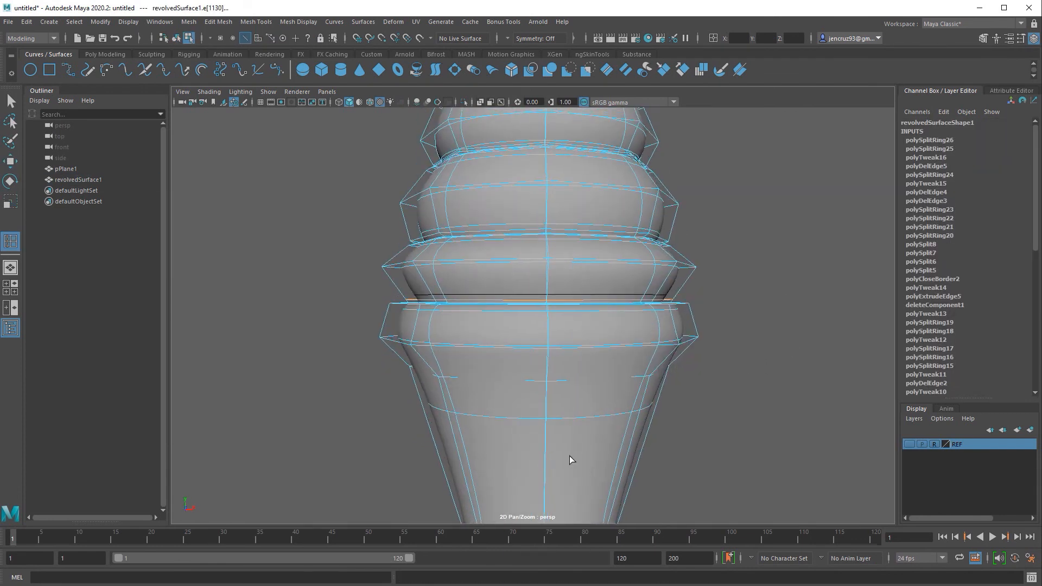
scroll(569, 456, "down", 5)
middle_click_drag(592, 434, 601, 330, "alt")
key("w")
left_click(651, 348)
left_click_drag(592, 442, 593, 347, "alt")
scroll(593, 348, "down", 5)
middle_click_drag(587, 304, 621, 285, "alt")
key("ctrl+z")
key("ctrl+z")
key("ctrl+z")
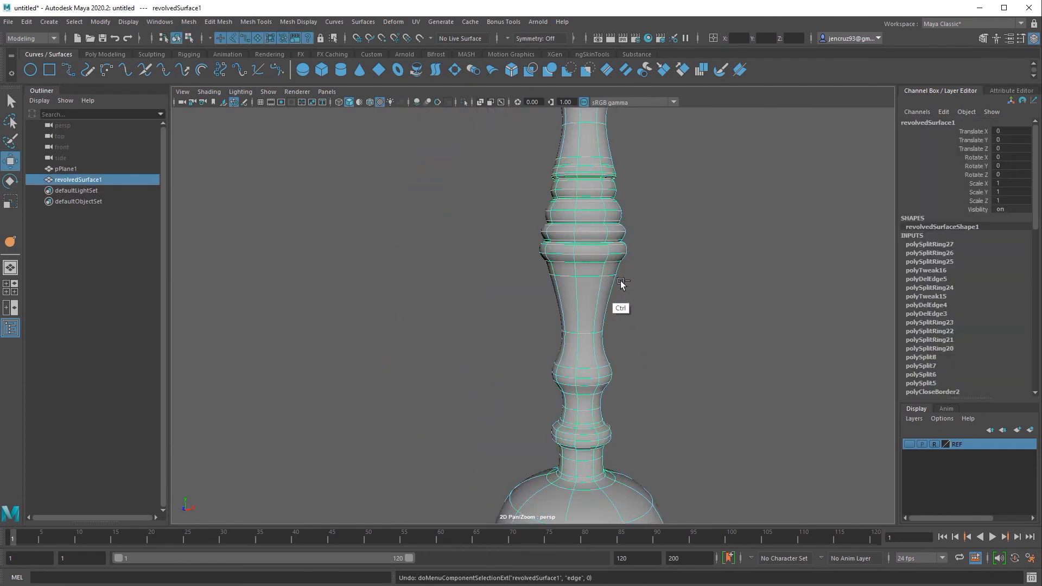
Step: Bevel the lengthwise edges of the tapered shaft below the rings with a fraction of 0.5 and one segment
right_click_drag(588, 297, 581, 284)
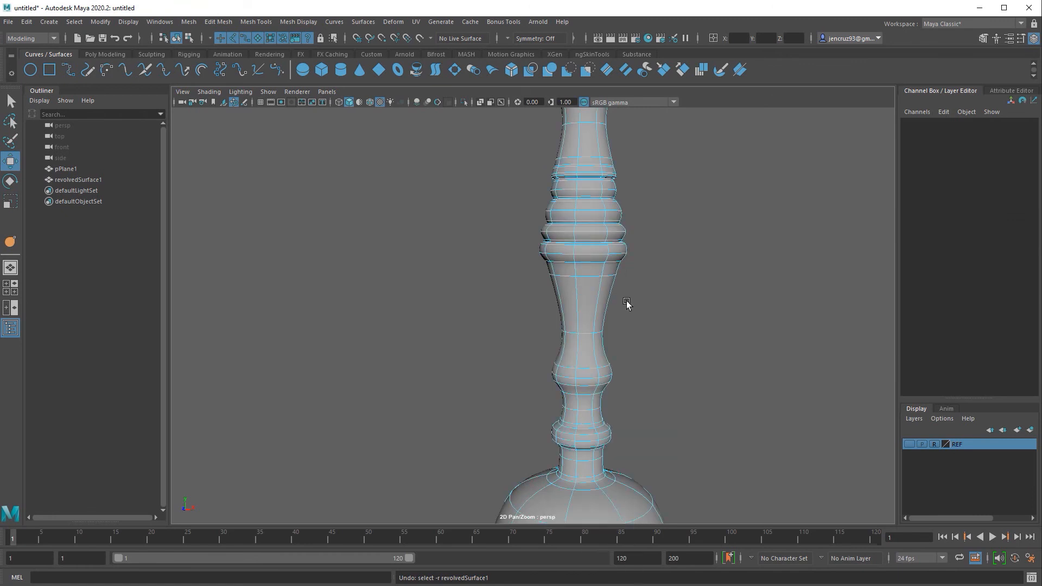
left_click_drag(627, 302, 539, 317)
left_click_drag(580, 349, 560, 322, "shift")
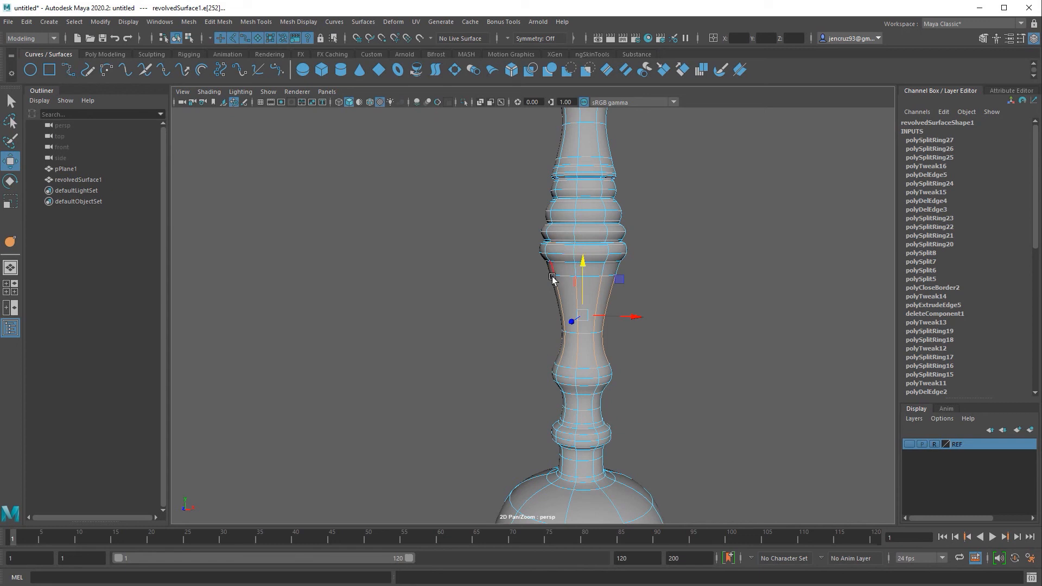
left_click(218, 23)
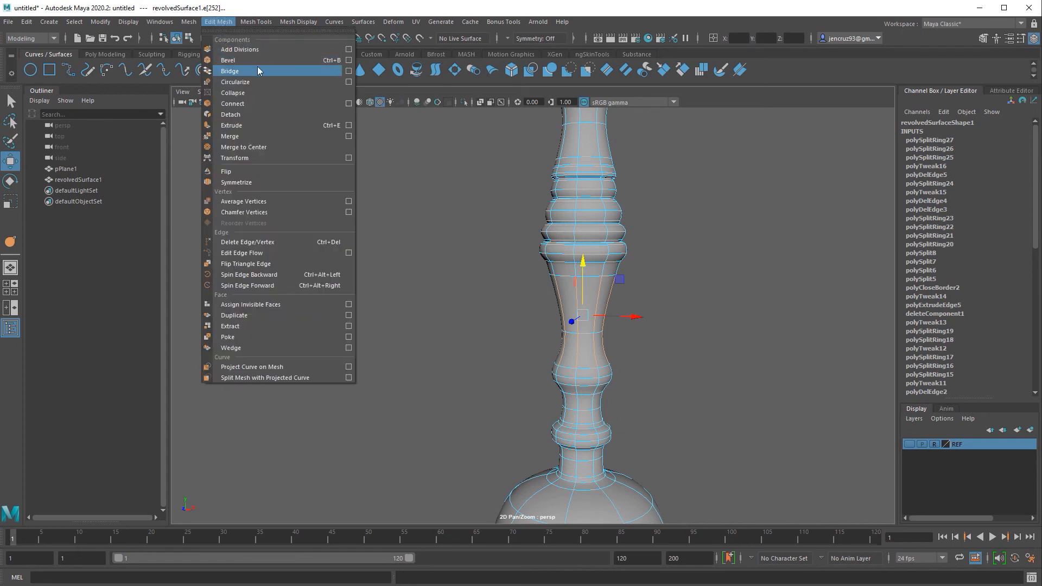
left_click(333, 60)
right_click_drag(681, 408, 783, 401, "alt")
mouse_move(659, 463)
left_mouse_down("alt")
mouse_move(590, 469)
mouse_move(630, 487)
mouse_move(658, 462)
left_mouse_up("alt")
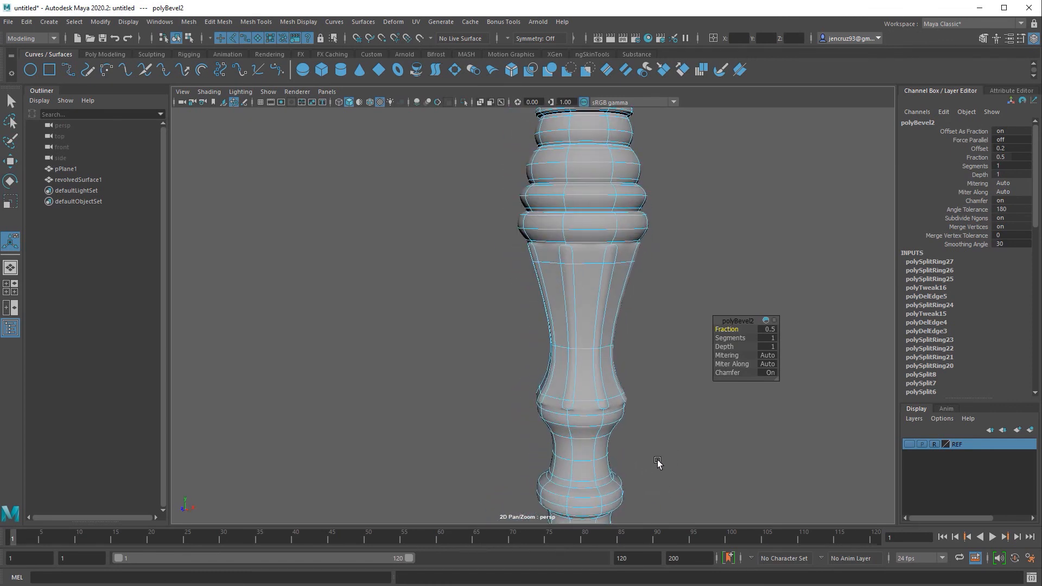
right_click_drag(677, 321, 678, 322)
left_click(665, 433)
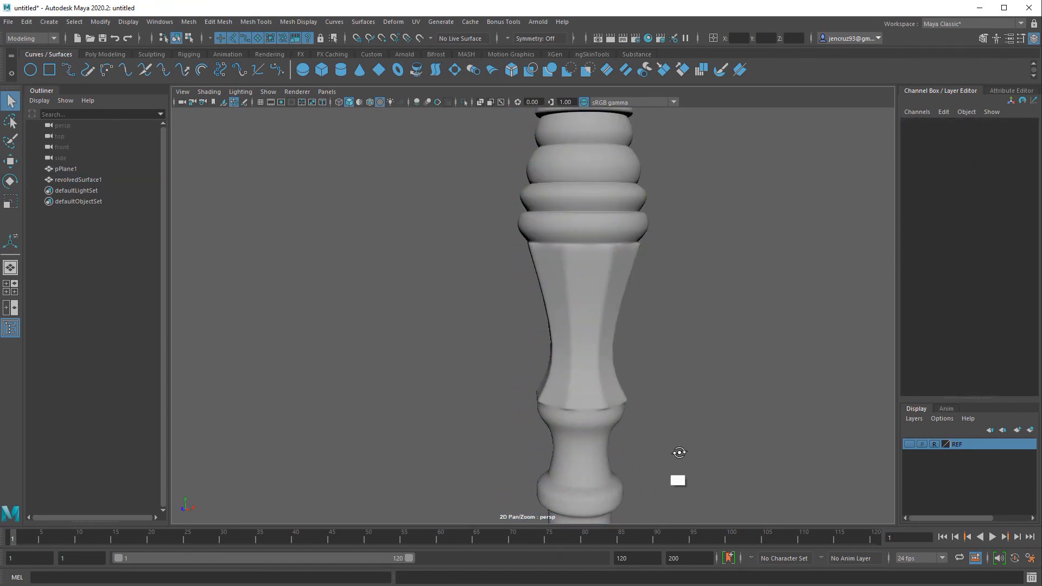
left_click_drag(679, 452, 694, 430, "alt")
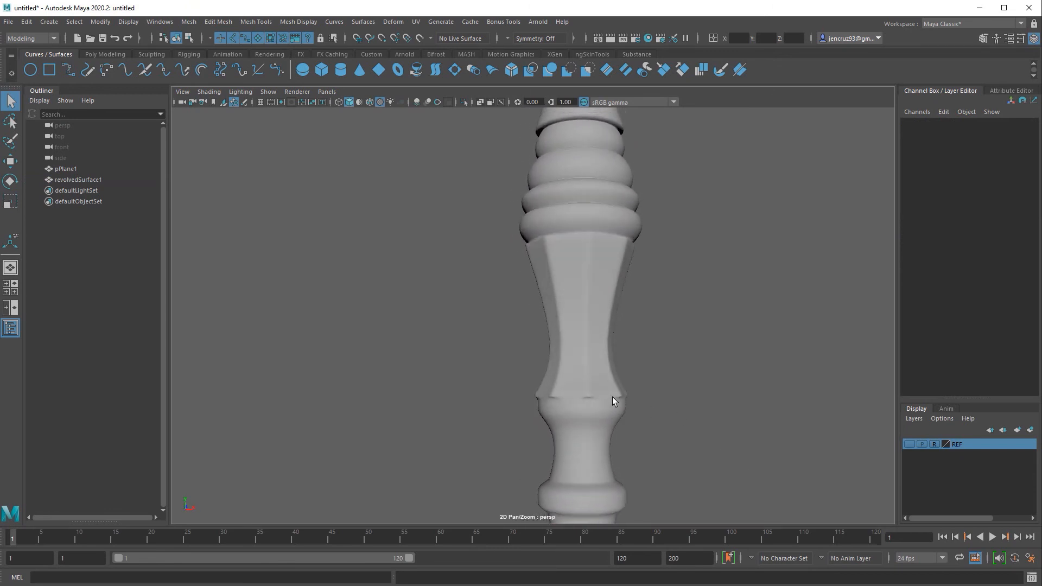
mouse_move(612, 396)
left_mouse_down("alt")
mouse_move(614, 430)
mouse_move(622, 380)
left_mouse_up("alt")
left_click_drag(621, 382, 578, 435, "alt")
left_click(585, 400)
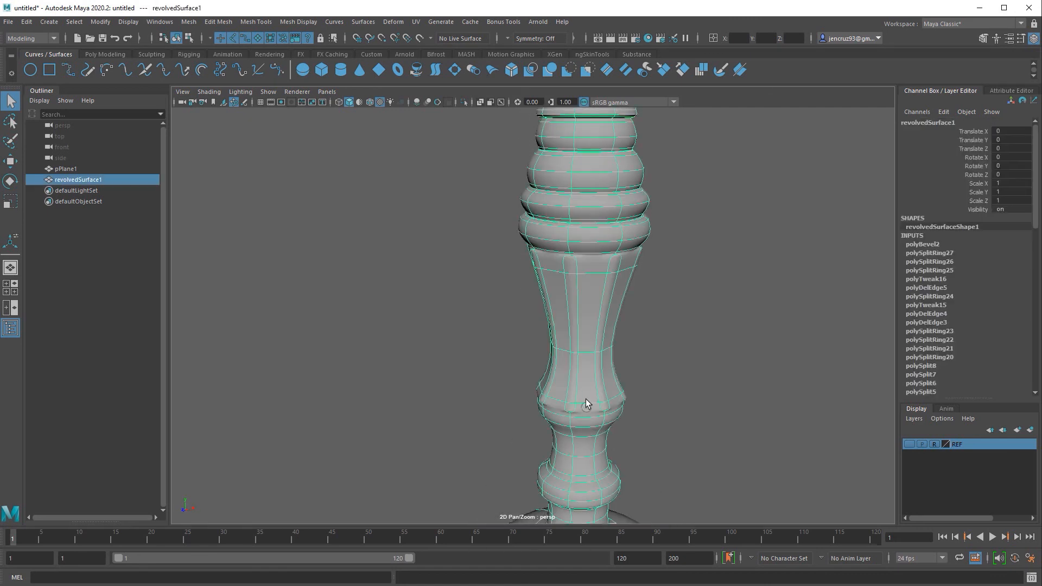
Step: Slide the edge loop near the upper end of the faceted shaft section slightly downward
key("1")
right_click_drag(609, 298, 792, 365, "alt")
right_click_drag(658, 280, 658, 277)
double_click(656, 291)
right_click_drag(773, 420, 646, 411, "alt")
key("3")
left_click_drag(649, 424, 625, 409, "alt")
right_click_drag(683, 289, 672, 309, "shift")
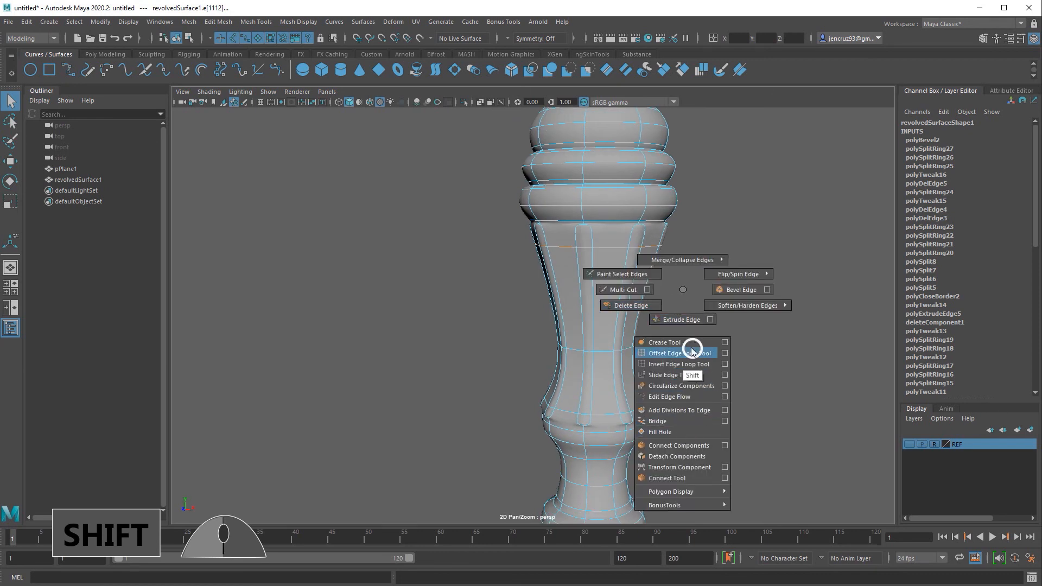
right_click_drag(692, 352, 693, 351, "shift")
middle_click_drag(697, 317, 718, 265)
right_click_drag(671, 272, 686, 255)
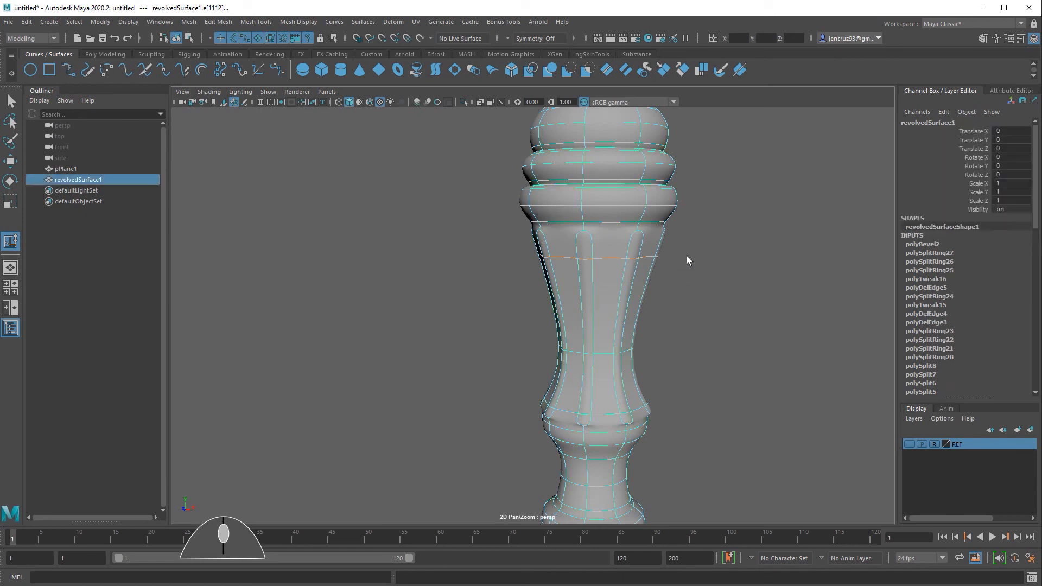
key("w")
left_click(689, 283)
Step: Check the faceted shaft smoothed and delete the edge loop around the bulge at its lower end
left_click_drag(687, 424, 602, 419, "alt")
left_click(603, 420)
key("3")
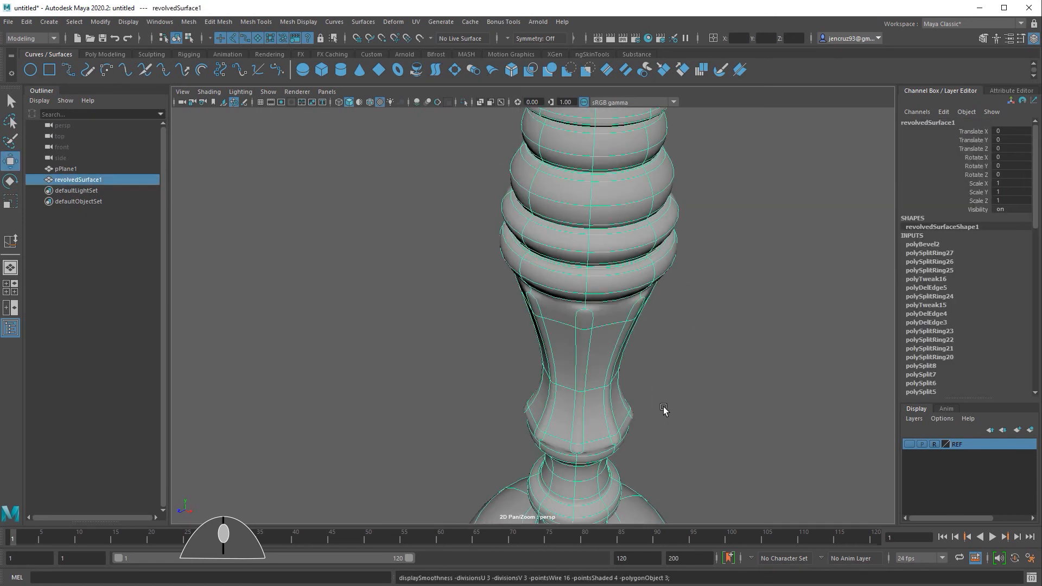
left_click(663, 411)
left_click_drag(664, 414, 702, 407, "alt")
key("ctrl+z")
key("ctrl+z")
key("q")
double_click(597, 427)
key("ctrl+Delete")
Step: Reposition the edge loop just below the widest edge of the bulge at the shaft's lower end
right_click_drag(605, 377, 602, 342, "shift")
left_click(586, 368)
key("w")
key("1")
key("r")
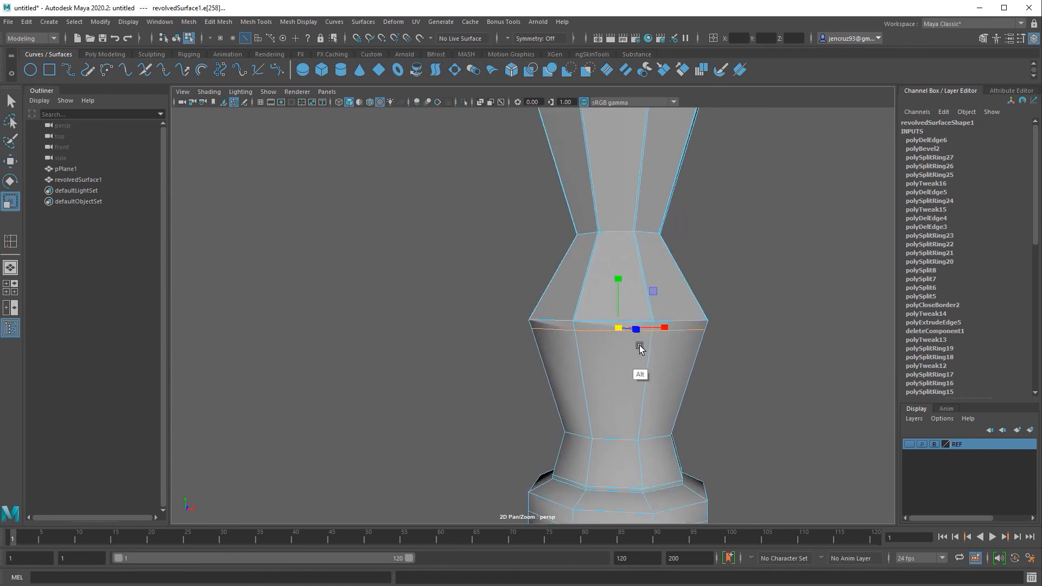
key("q")
Step: Bevel the flared edge loop at the shaft's lower end with a fraction of 0.22 and one segment, and preview it smoothed
double_click(670, 351)
key("3")
left_click(219, 22)
left_click(242, 59)
key("1")
left_click_drag(727, 475, 703, 331, "alt")
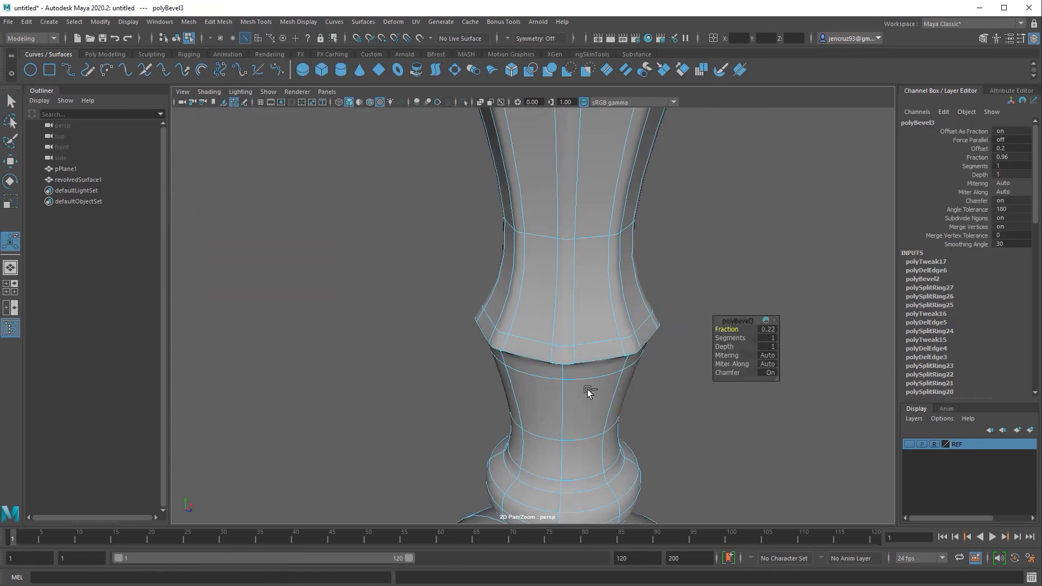
key("3")
right_click_drag(587, 390, 624, 360)
key("w")
left_click(705, 403)
left_click_drag(705, 405, 712, 451, "alt")
Step: Bevel the edge loop where the faceted shaft meets the lowest ring and preview the handle smoothed
middle_click_drag(551, 163, 604, 380, "alt")
key("q")
right_click_drag(585, 391, 622, 336)
left_click(711, 391)
left_click_drag(711, 393, 640, 500, "alt")
left_click(587, 357)
right_click_drag(586, 357, 586, 329)
key("1")
left_click_drag(597, 429, 619, 386, "alt")
scroll(625, 405, "up", 5)
double_click(626, 407)
right_click_drag(658, 440, 656, 461, "shift")
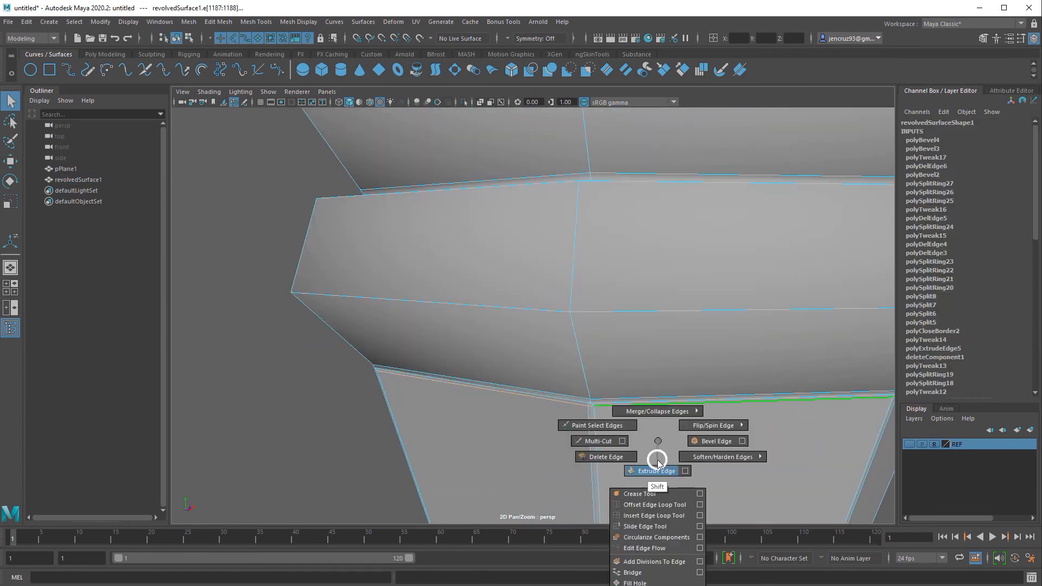
key("3")
scroll(666, 454, "down", 5)
key("w")
right_click_drag(756, 425, 793, 396)
left_click(782, 423)
middle_click_drag(647, 455, 669, 432, "alt")
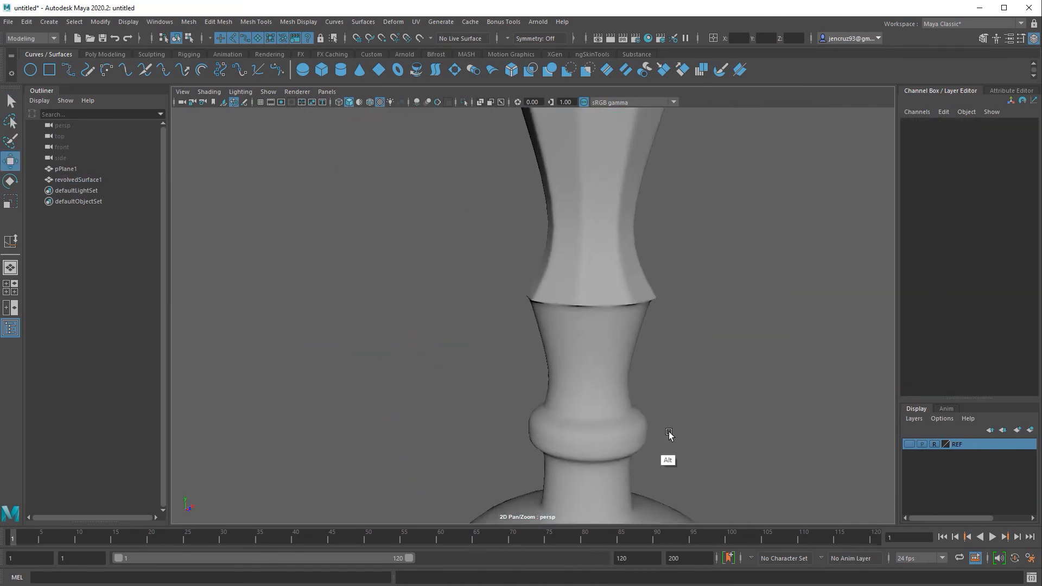
Step: Adjust the edge loop below the shaft's flare and insert another around the neck above the small collar
left_click(597, 348)
right_click_drag(577, 304, 578, 327, "shift")
left_click(583, 326)
key("r")
middle_click_drag(641, 348, 626, 308, "alt")
right_click_drag(625, 308, 711, 319, "alt")
right_click_drag(655, 339, 646, 402, "shift")
key("1")
left_click_drag(608, 364, 598, 400, "alt")
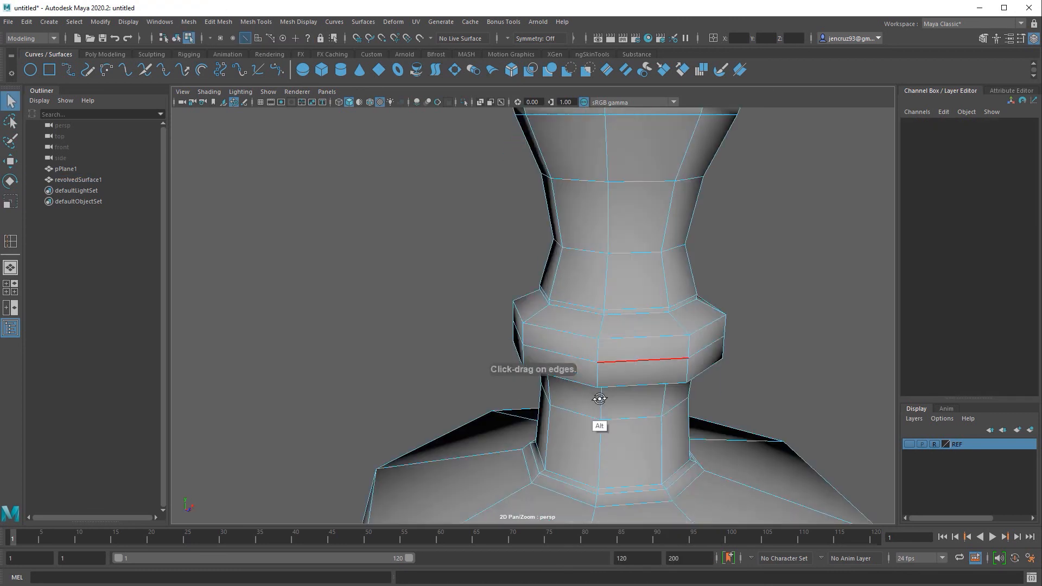
Step: Insert a supporting edge loop along the small collar's upper edge and preview it smoothed
right_click_drag(660, 325, 641, 392, "shift")
left_click(602, 319)
key("3")
key("r")
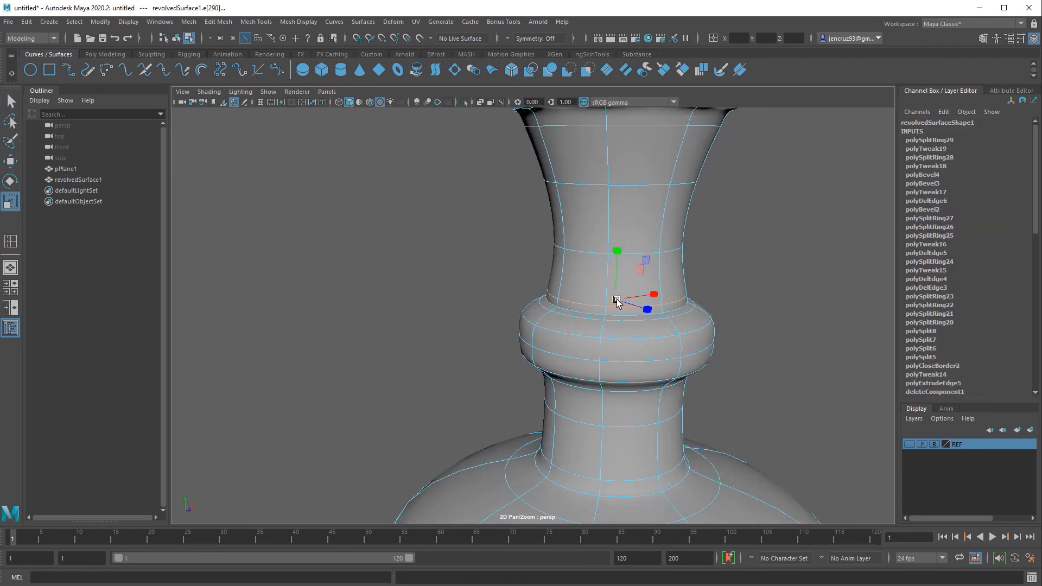
right_click_drag(619, 326, 656, 293)
left_click(698, 412)
Step: Scale the edge loop around the middle of the small collar slightly outward
right_click_drag(696, 446, 698, 412)
double_click(619, 365)
left_click_drag(619, 365, 630, 365)
left_click(682, 373)
right_click_drag(679, 400, 681, 372)
middle_click_drag(614, 304, 603, 396, "alt")
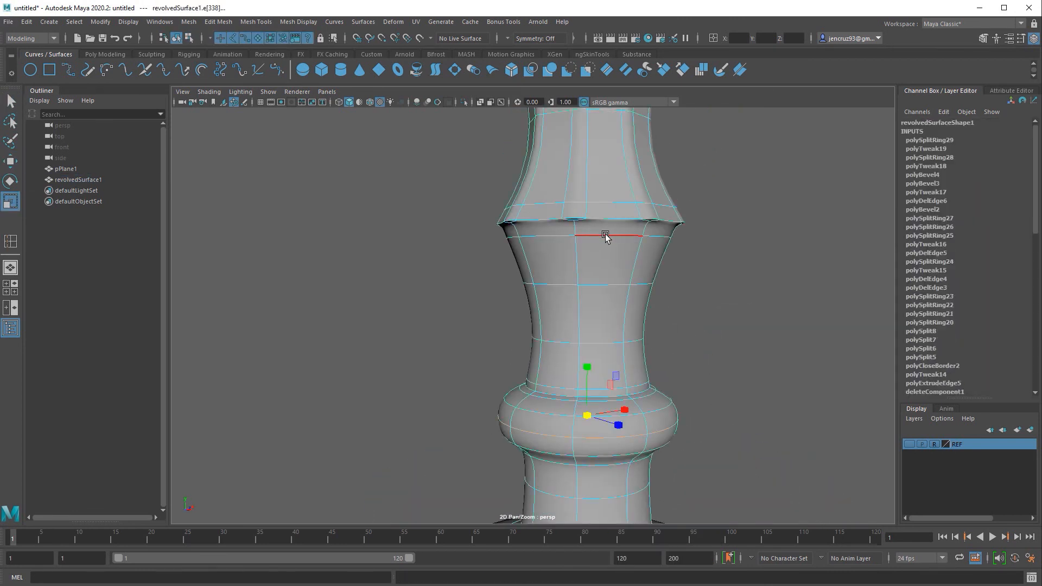
Step: Delete one of the two edge loops around the middle of the small collar
right_click_drag(584, 283, 619, 250)
middle_click_drag(603, 478, 613, 367, "alt")
key("1")
double_click(600, 310)
mouse_move(613, 367)
right_mouse_down()
mouse_move(612, 326)
mouse_move(601, 360)
right_mouse_up()
key("ctrl+Delete")
Step: Insert supporting edge loops near the small collar's upper edge and on the neck just beneath the collar
double_click(595, 289)
left_click(684, 264)
left_click(589, 279)
left_click(588, 355)
key("r")
key("w")
key("3")
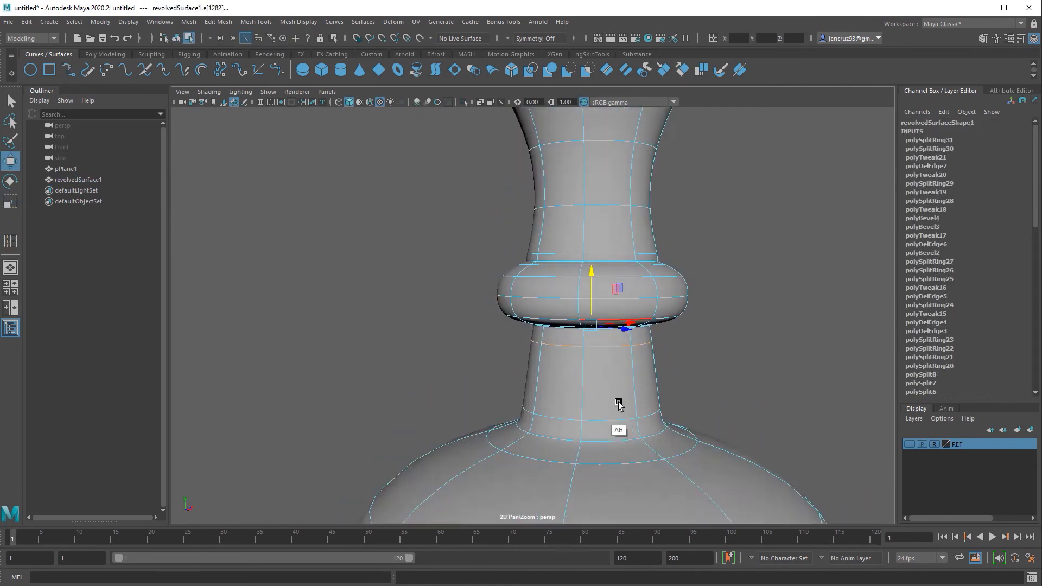
Step: Insert an edge loop around the middle of the neck between the small collar and the bell, and adjust its width
right_click_drag(619, 405, 613, 432)
left_click(617, 395)
double_click(569, 394)
left_click_drag(591, 395, 576, 396)
right_click_drag(597, 375, 630, 342)
Step: Move the edge loop around the bell's shoulder slightly downward
right_click_drag(624, 402, 598, 315, "alt")
double_click(602, 337)
right_click_drag(642, 353, 645, 441, "shift")
middle_click_drag(644, 380, 614, 406)
key("w")
left_click_drag(565, 267, 565, 278)
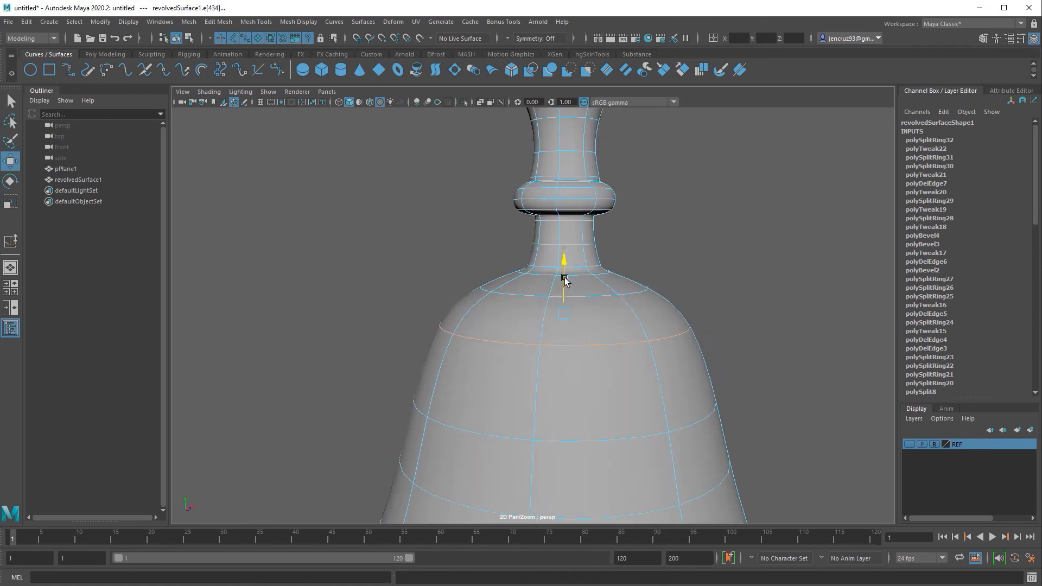
Step: Insert additional edge loops around the bell body and preview the bell smoothed
right_click_drag(608, 353, 640, 320)
key("1")
right_click_drag(645, 401, 644, 434, "shift")
left_click(454, 396)
left_click_drag(461, 402, 491, 418, "alt")
left_click_drag(487, 439, 490, 447)
right_click_drag(490, 447, 522, 417)
key("3")
left_click_drag(505, 429, 510, 451, "alt")
key("w")
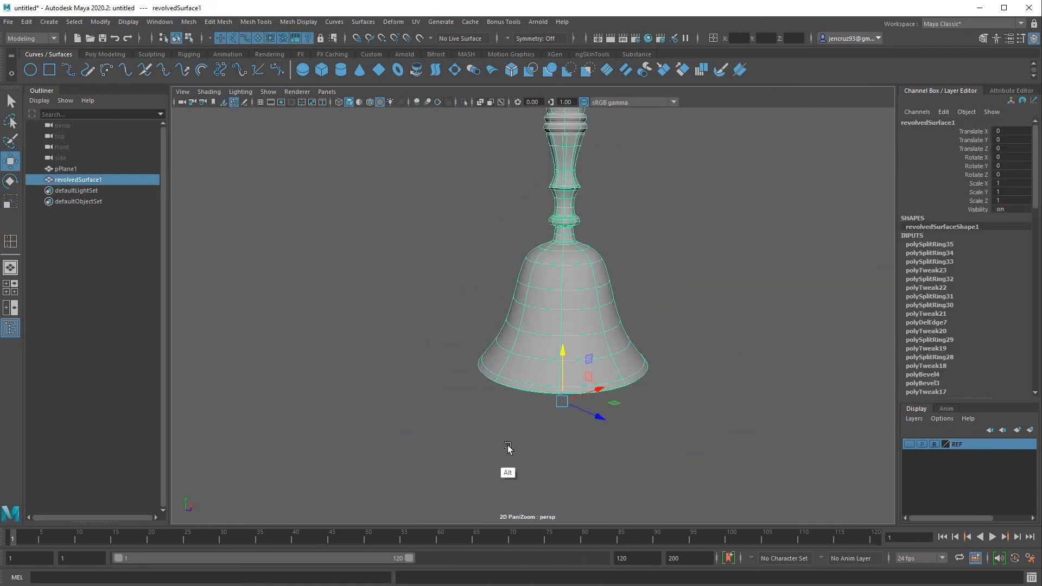
Step: Move the edge loop in the groove between the handle's middle rings slightly downward
left_click(646, 472)
middle_click_drag(646, 391, 646, 473, "alt")
middle_click_drag(564, 250, 552, 304, "alt")
right_click_drag(516, 304, 554, 244, "alt")
double_click(548, 276)
left_click_drag(527, 240, 528, 246)
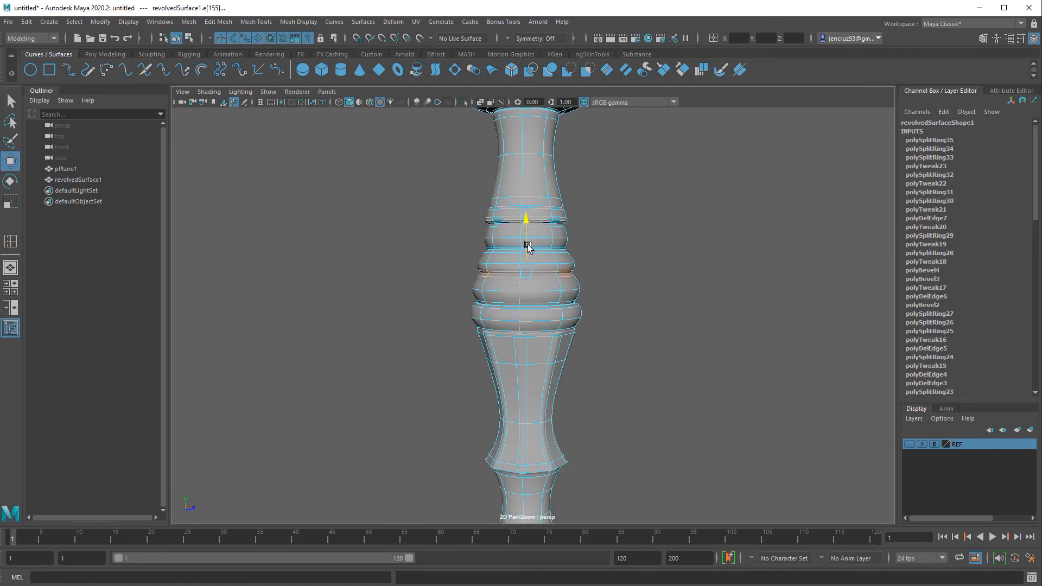
left_click(626, 244)
right_click_drag(627, 244, 607, 452, "alt")
left_click_drag(607, 453, 581, 487, "alt")
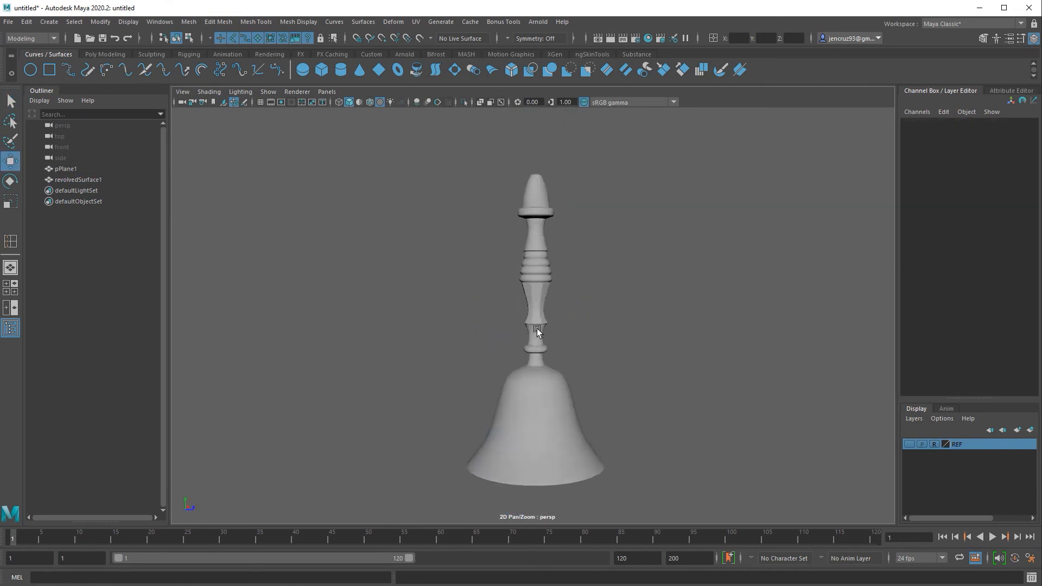
Step: Select the upper vertices of the handle's top knob and shorten the knob
right_click_drag(537, 333, 505, 333)
left_click_drag(507, 165, 568, 197)
left_click(644, 395)
right_click_drag(543, 245, 543, 182)
left_click(547, 239)
left_click_drag(507, 170, 582, 224)
left_click_drag(589, 223, 602, 242, "alt")
left_click(603, 242)
double_click(518, 321)
left_click_drag(602, 326, 636, 326, "alt")
Step: Scale the vertices of the top knob and its collar, and adjust the edge loop around that collar
key("q")
right_click_drag(636, 326, 673, 304, "alt")
right_click_drag(535, 223, 496, 223)
left_click_drag(467, 118, 598, 198)
key("r")
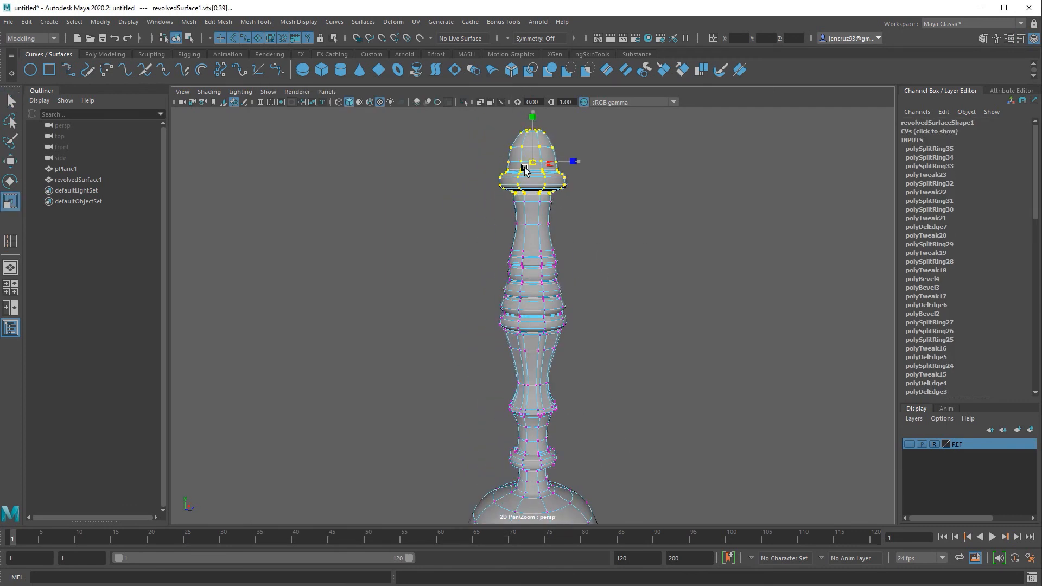
right_click_drag(554, 211, 603, 199, "alt")
double_click(524, 187)
key("w")
left_click(652, 304)
right_click_drag(716, 402, 666, 451, "alt")
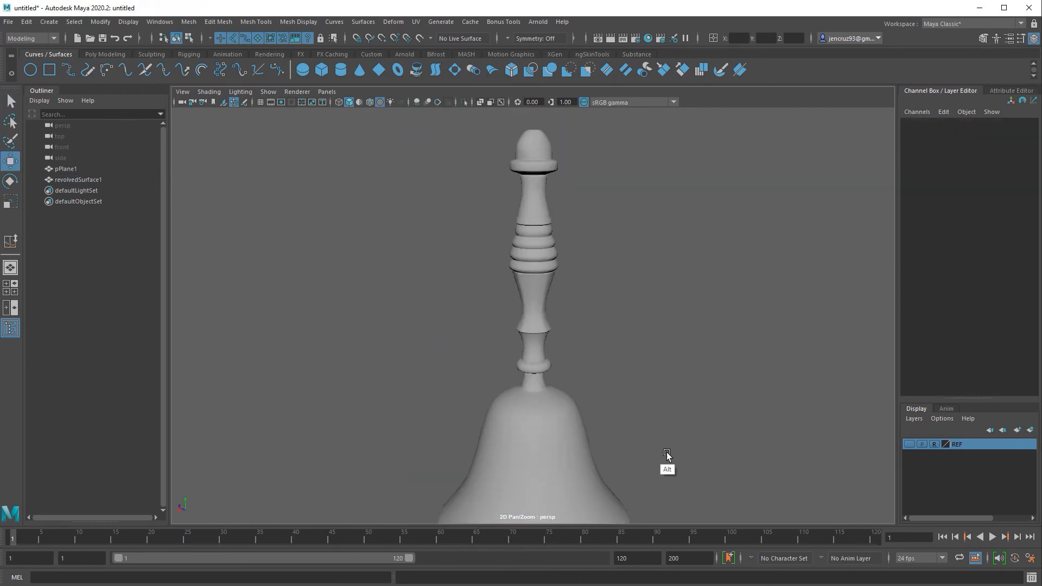
Step: Slide the paired lengthwise edges on the faceted shaft with the Slide Edge tool and check the smoothed bell
left_click(534, 282)
right_click_drag(538, 331, 499, 352, "shift")
left_click(530, 395)
double_click(530, 395)
double_click(523, 406, "shift")
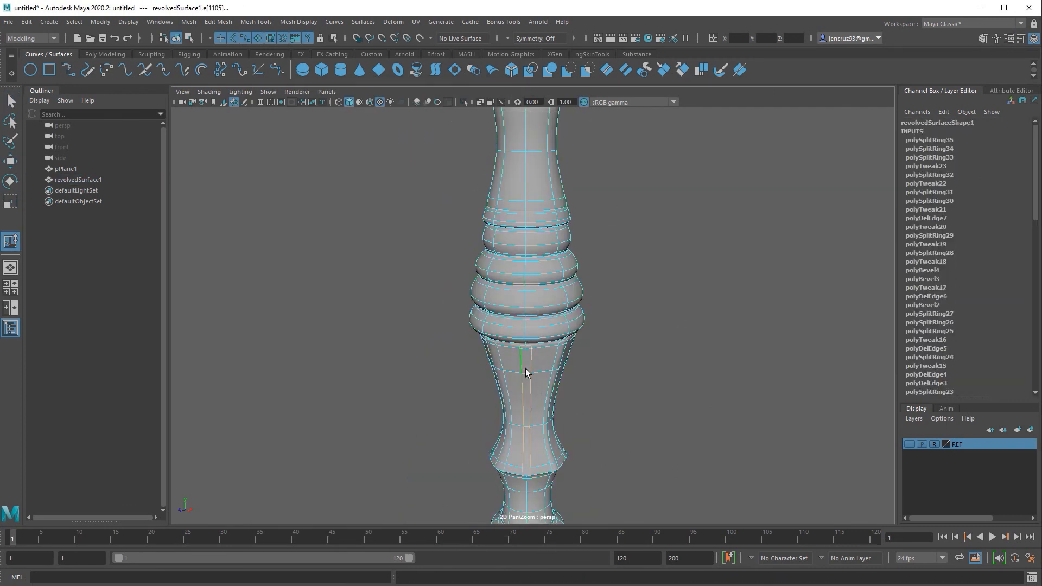
right_click_drag(622, 220, 623, 237, "shift")
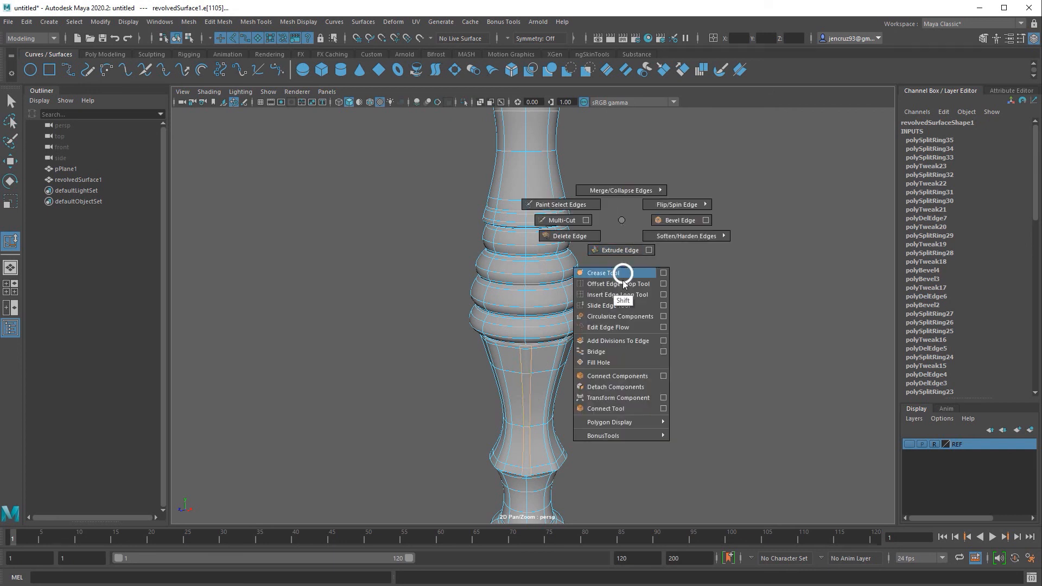
right_click_drag(623, 282, 620, 309, "shift")
middle_click_drag(612, 370, 622, 367)
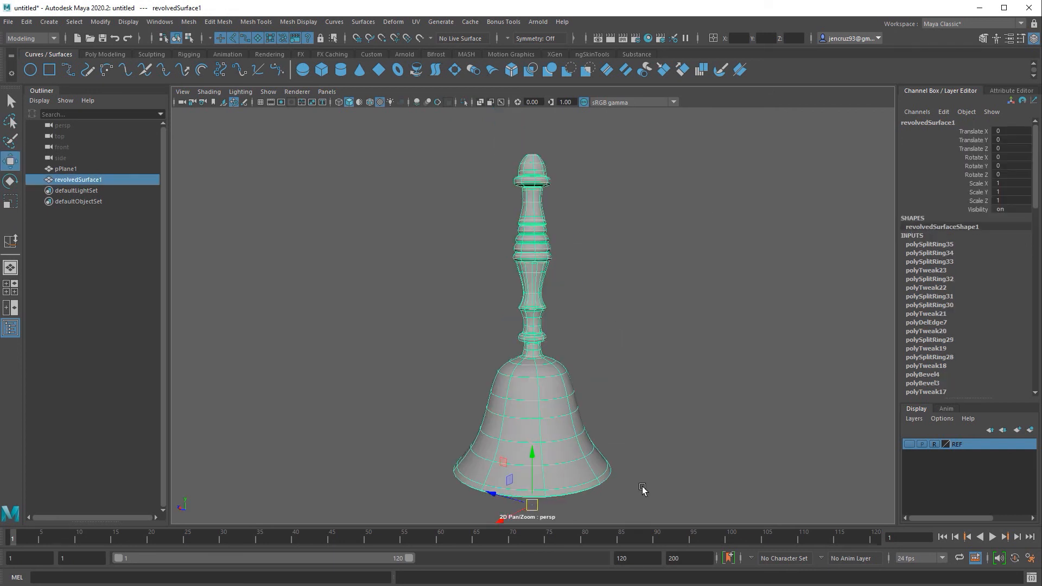
left_click(648, 459)
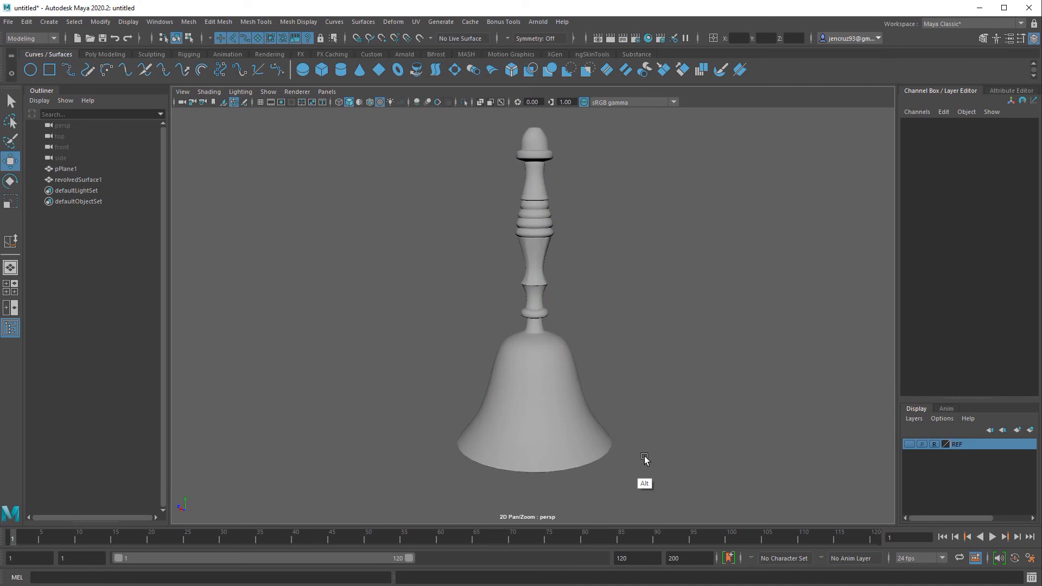
middle_click_drag(645, 458, 641, 474, "alt")
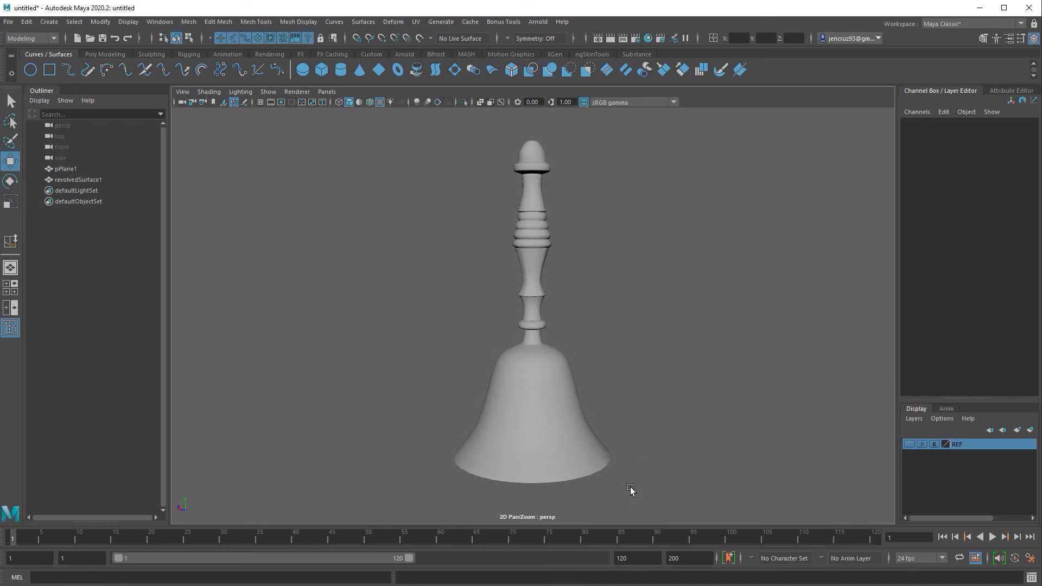